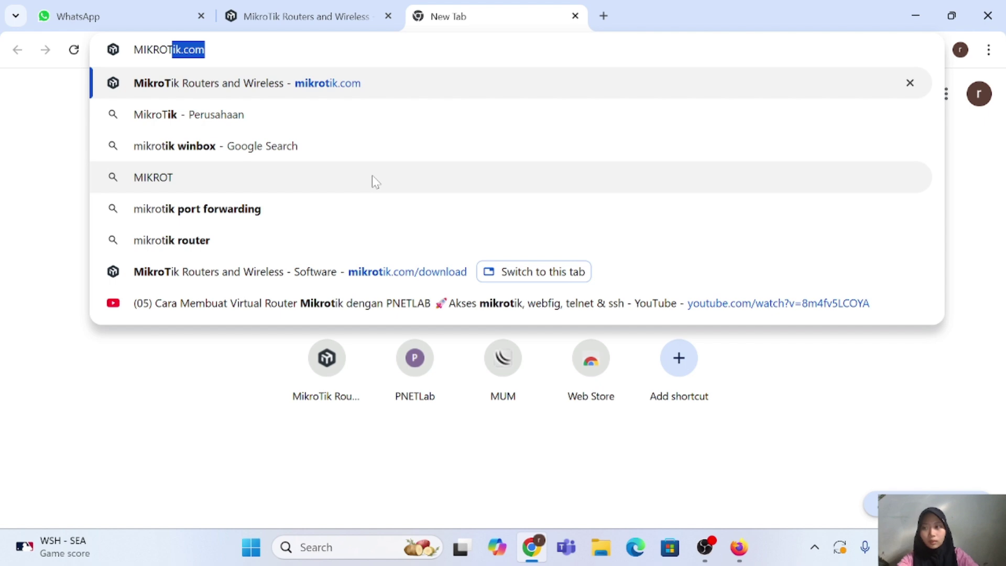
# Step: Open mikrotik.com and go to its Software downloads page
pyautogui.press('Return')
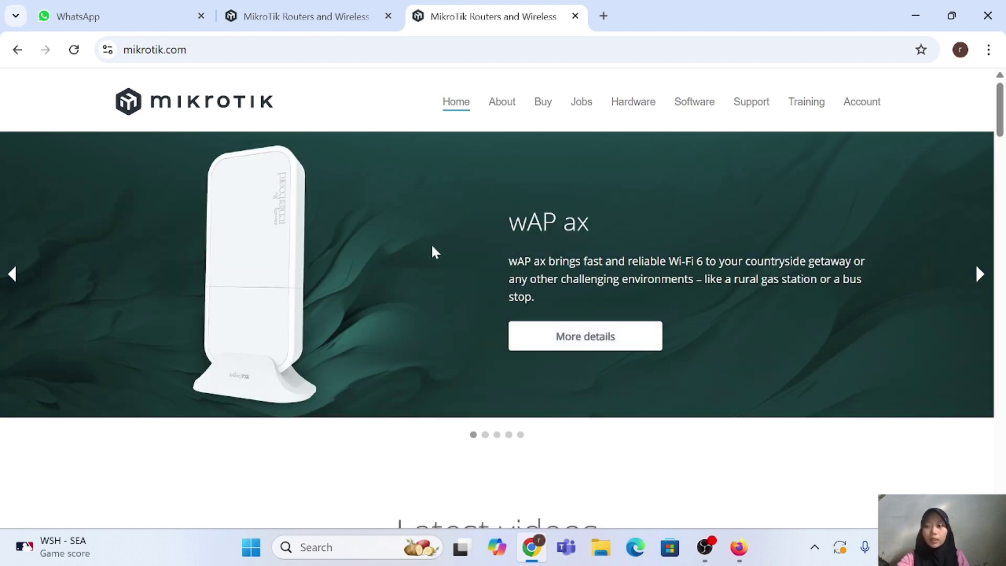
pyautogui.rightClick(366, 297)
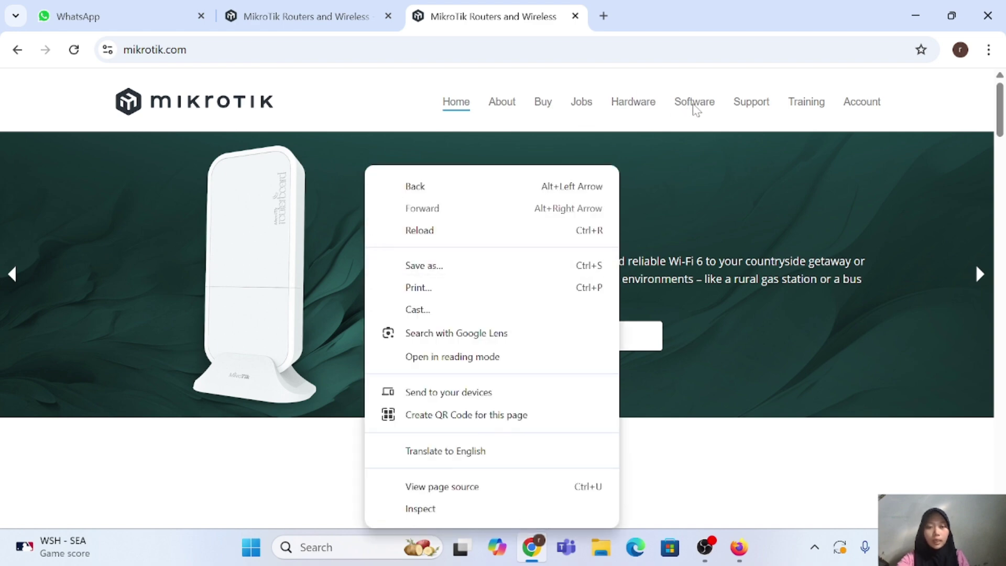
pyautogui.click(695, 110)
pyautogui.click(696, 110)
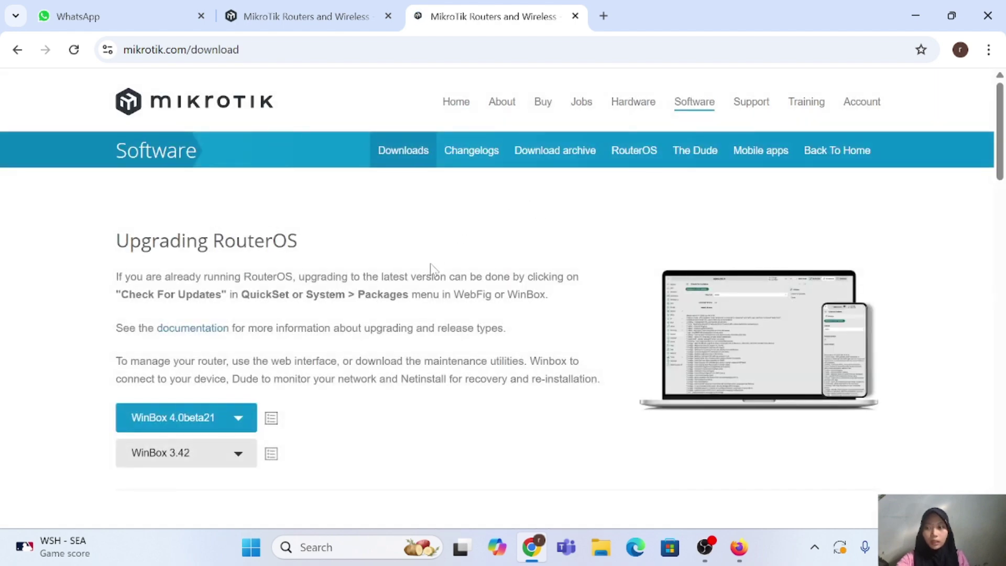
# Step: Expand the Cloud Hosted Router section, examine its downloadable image types and versions, and close the page
pyautogui.scroll(-12, 400, 309)
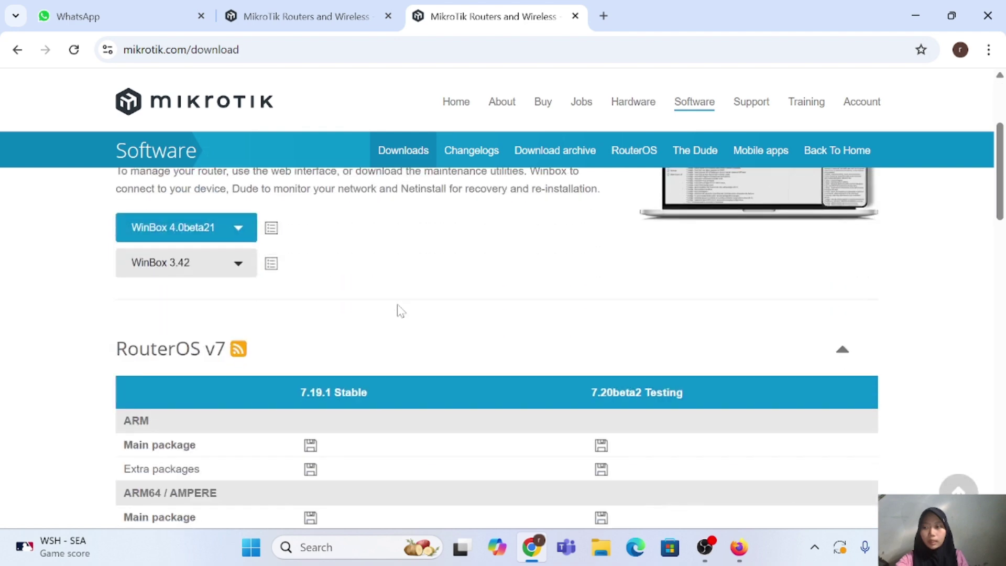
pyautogui.scroll(-10, 400, 310)
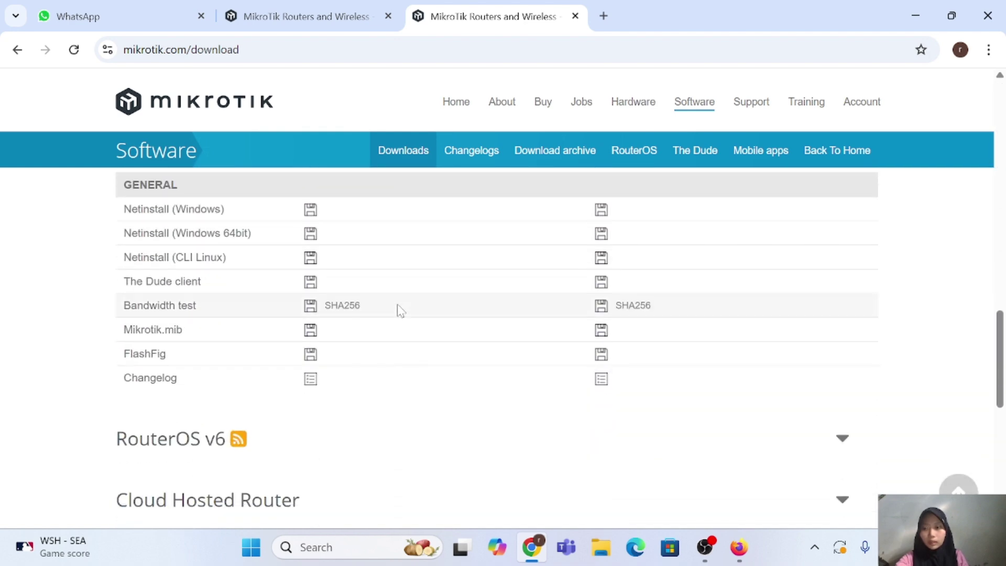
pyautogui.scroll(-3, 401, 310)
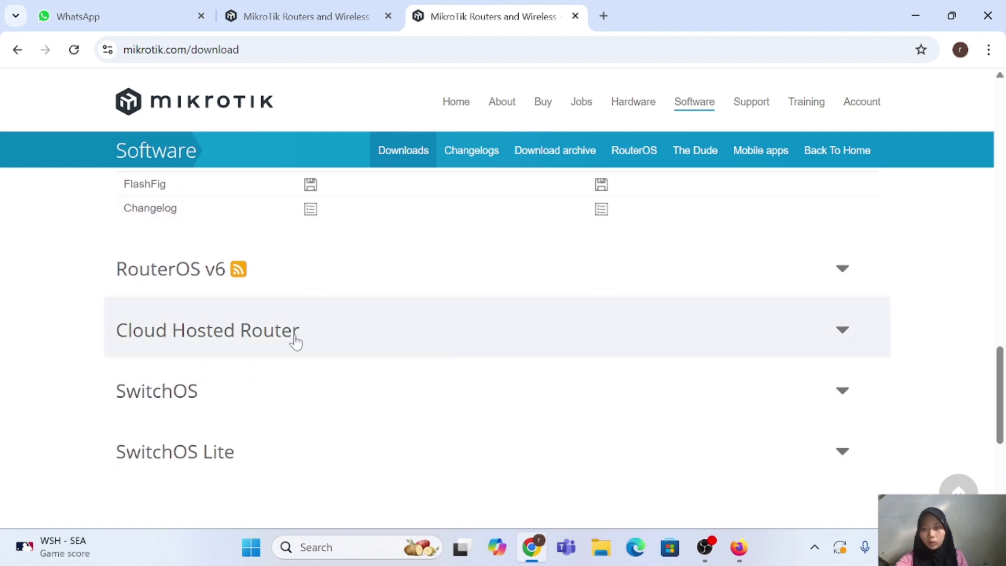
pyautogui.click(292, 346)
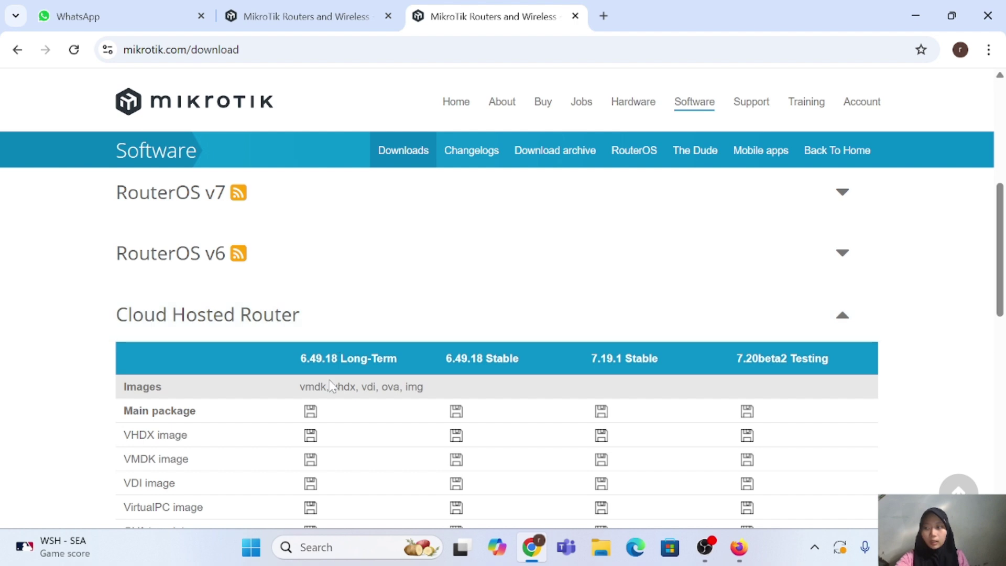
pyautogui.scroll(-2, 332, 388)
pyautogui.scroll(-2, 332, 387)
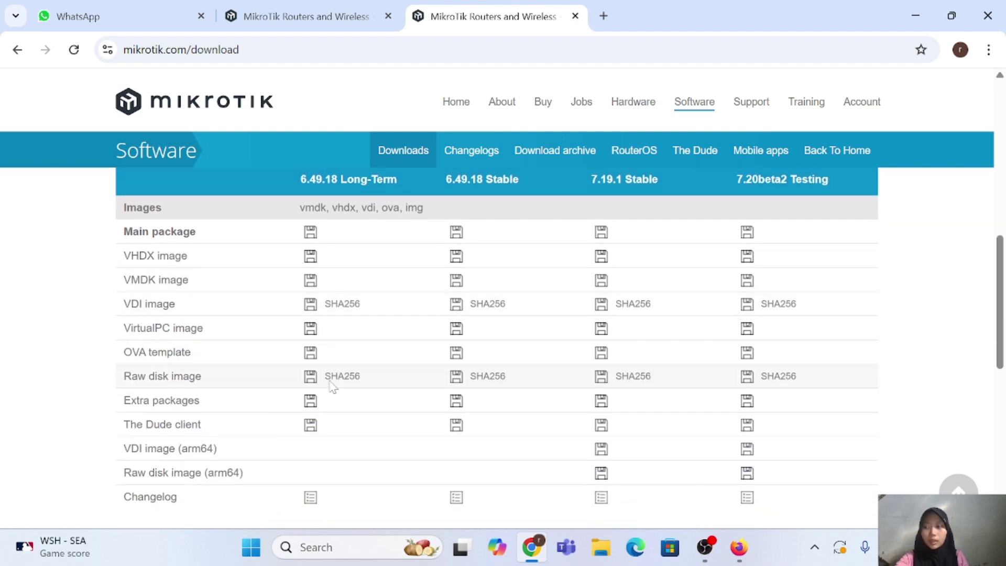
pyautogui.scroll(-1, 331, 388)
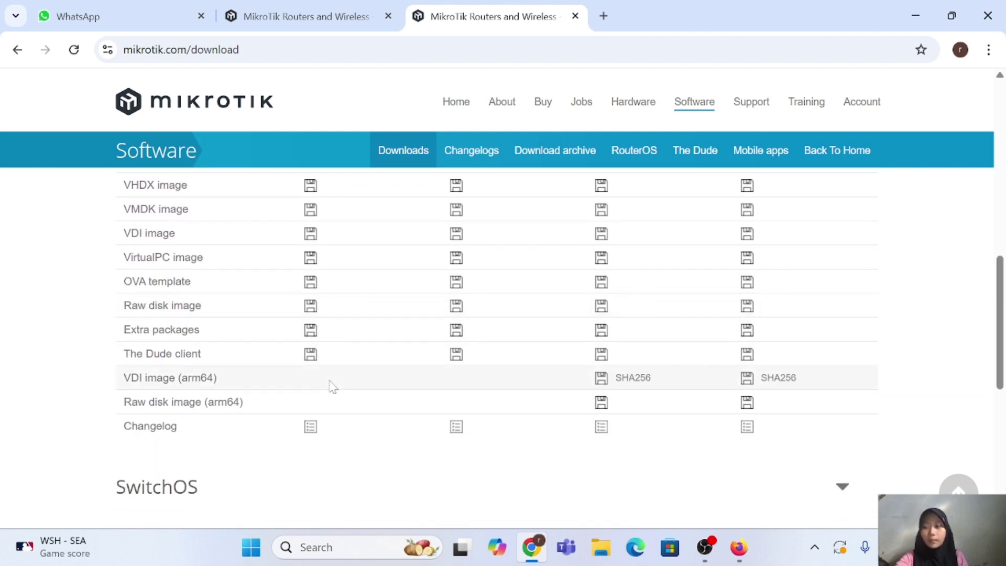
pyautogui.scroll(-1, 249, 403)
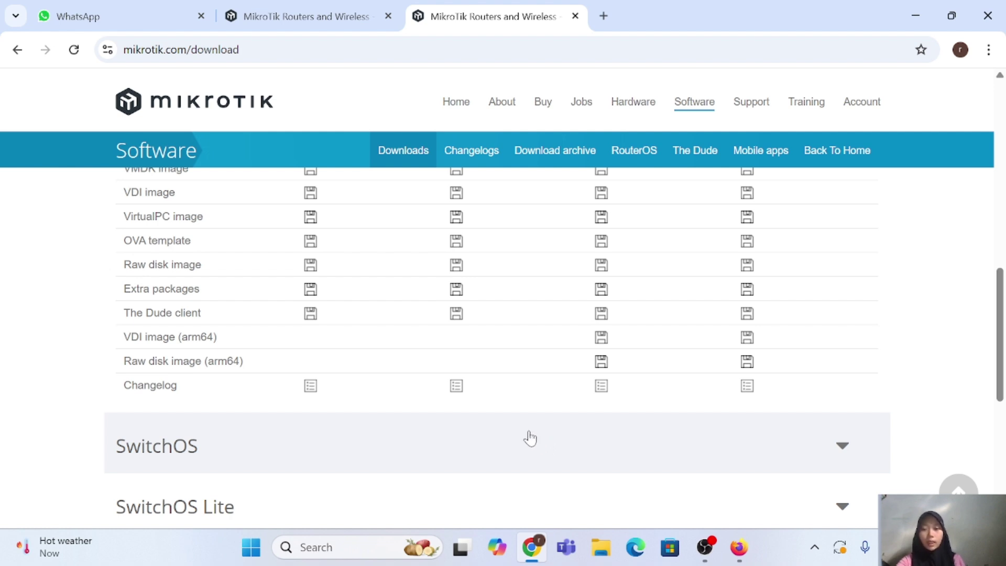
pyautogui.click(575, 16)
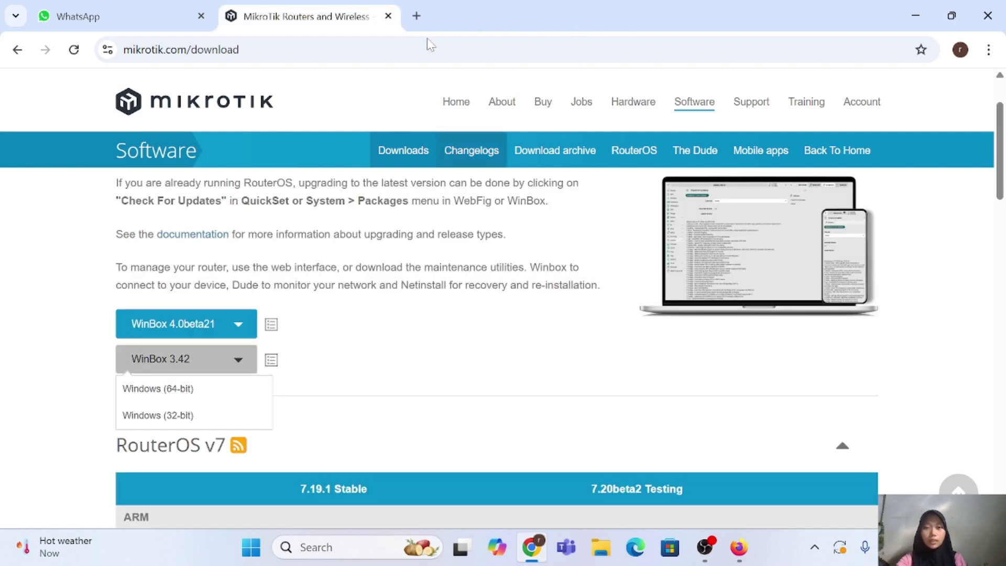
# Step: Search the web for "dowload winscp" in a new browser tab
pyautogui.click(417, 16)
pyautogui.write('D')
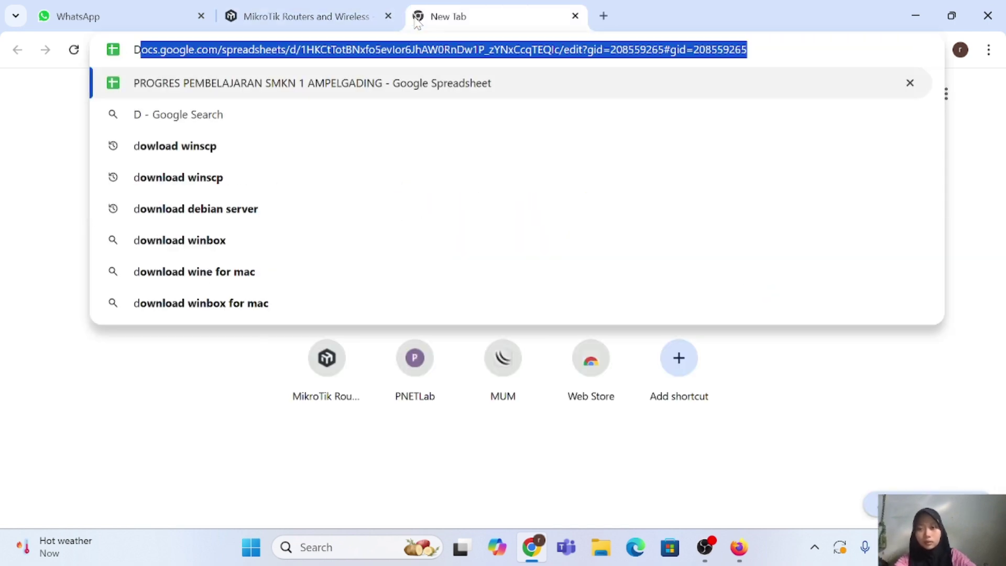
pyautogui.write('OW')
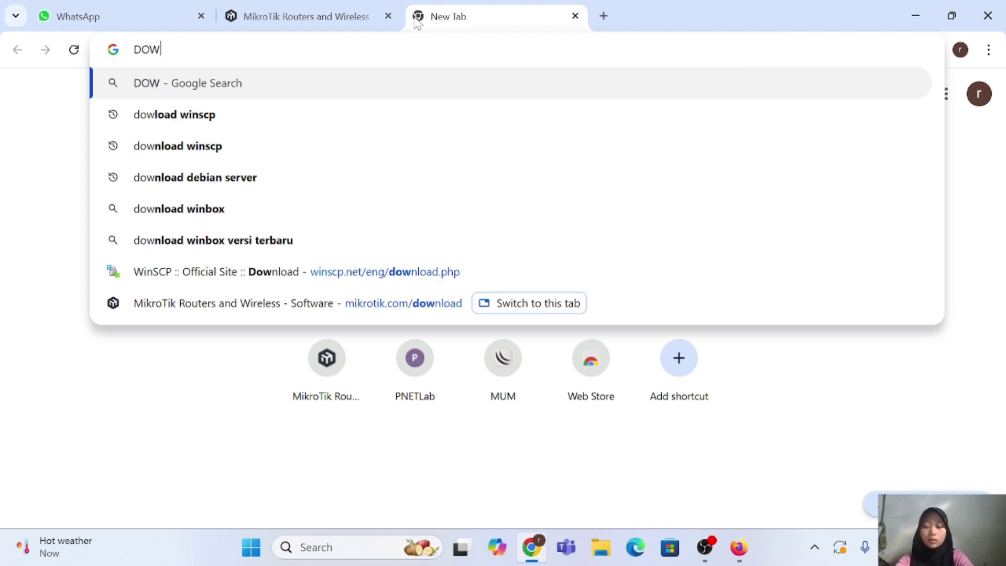
pyautogui.press('capslock')
pyautogui.press('BackSpace')
pyautogui.press('BackSpace')
pyautogui.press('BackSpace')
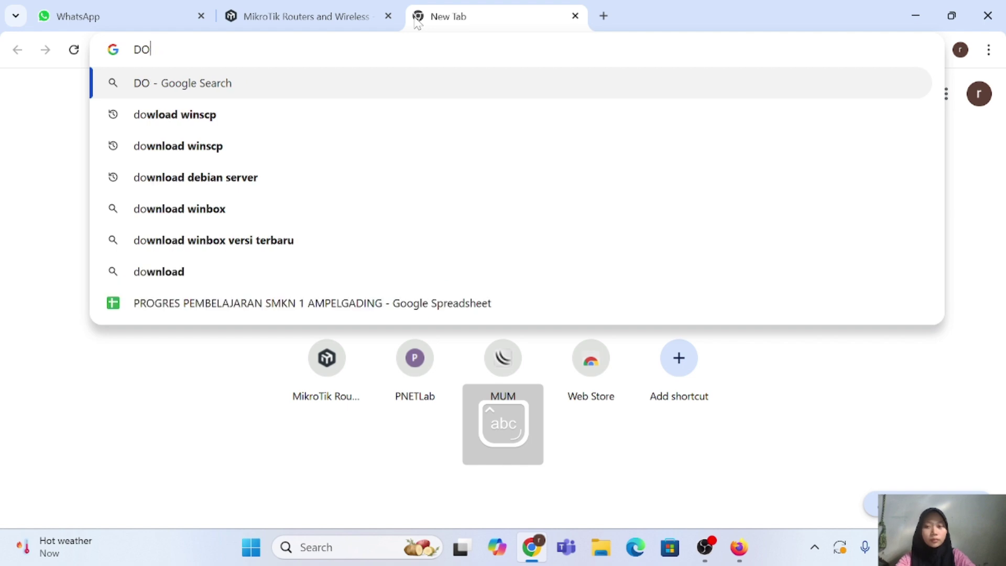
pyautogui.write('dow')
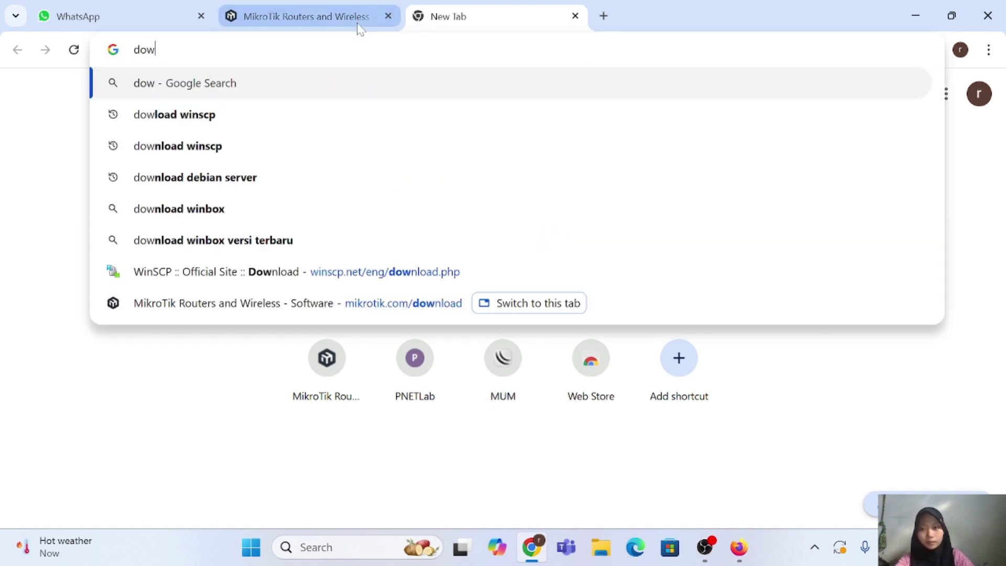
pyautogui.click(306, 123)
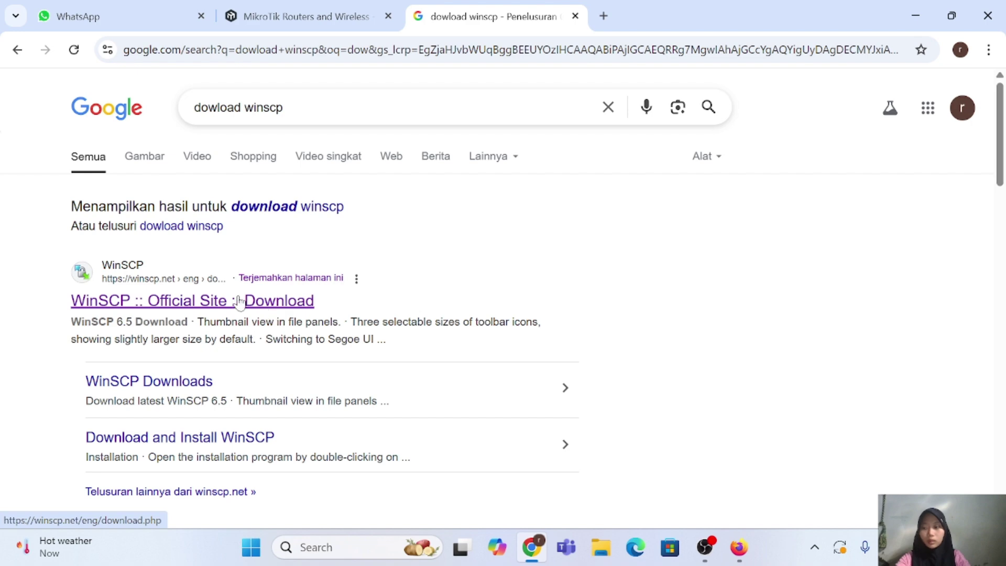
# Step: Open the official WinSCP download page, locate the WinSCP 6.5.1 download, and close the page
pyautogui.click(213, 305)
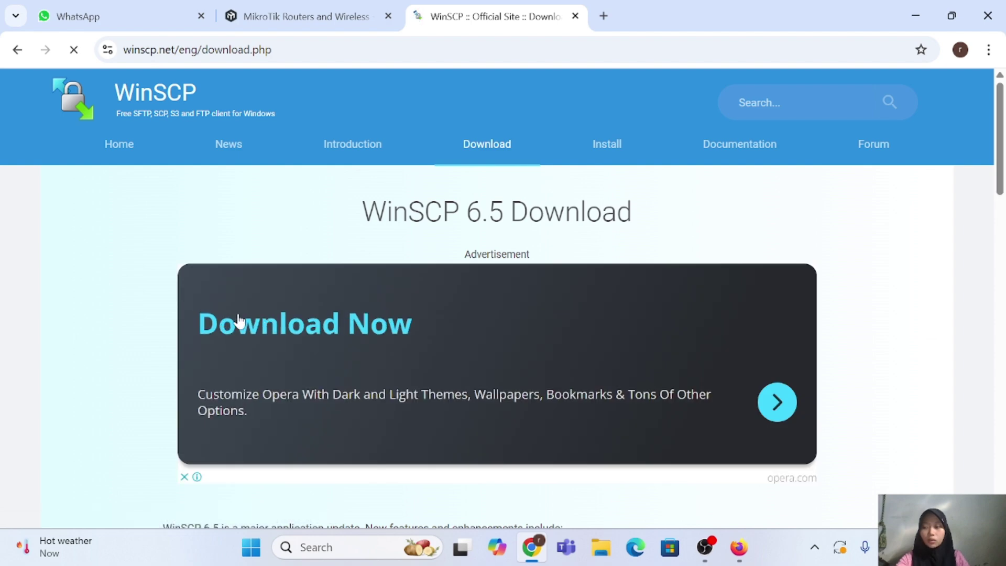
pyautogui.scroll(-9, 654, 382)
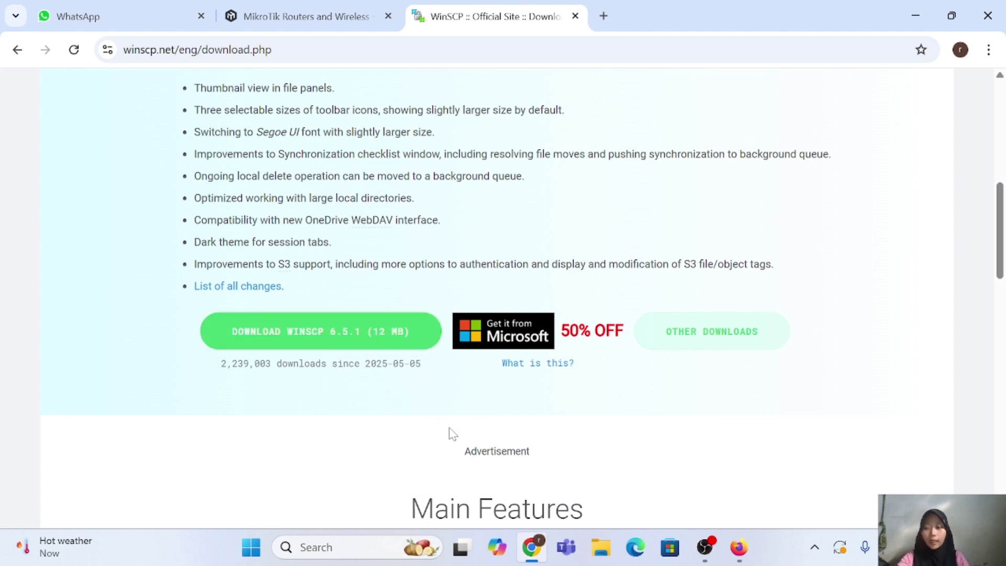
pyautogui.click(576, 16)
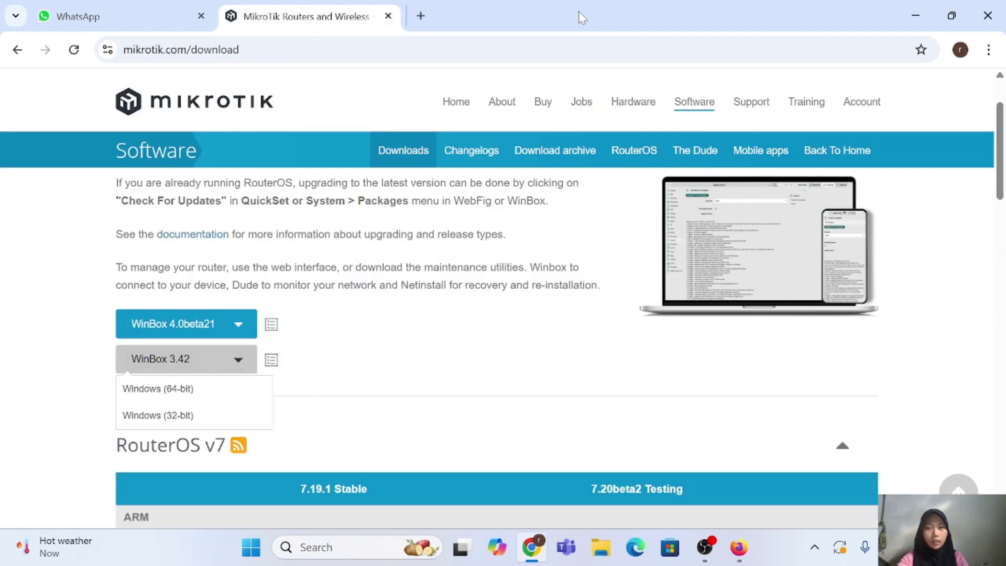
# Step: Open pnetlab.com in a new browser tab and locate the PNETLab download on its main page
pyautogui.click(417, 16)
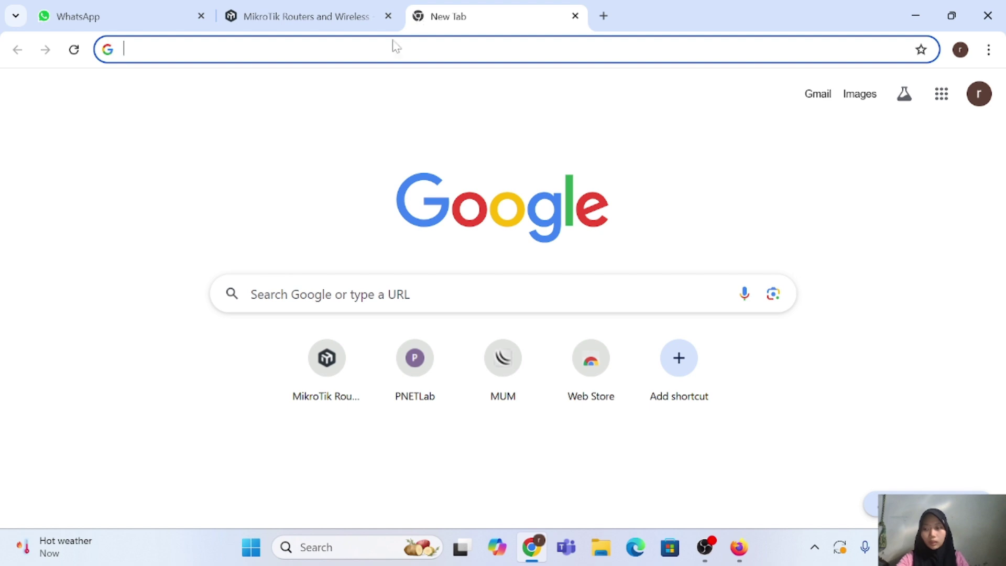
pyautogui.write('pn')
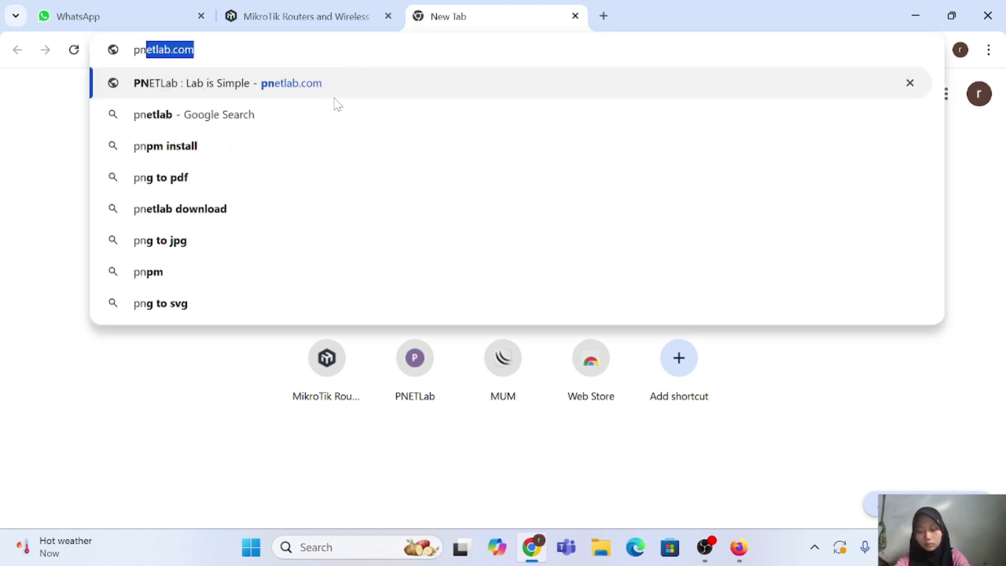
pyautogui.write('e')
pyautogui.press('Return')
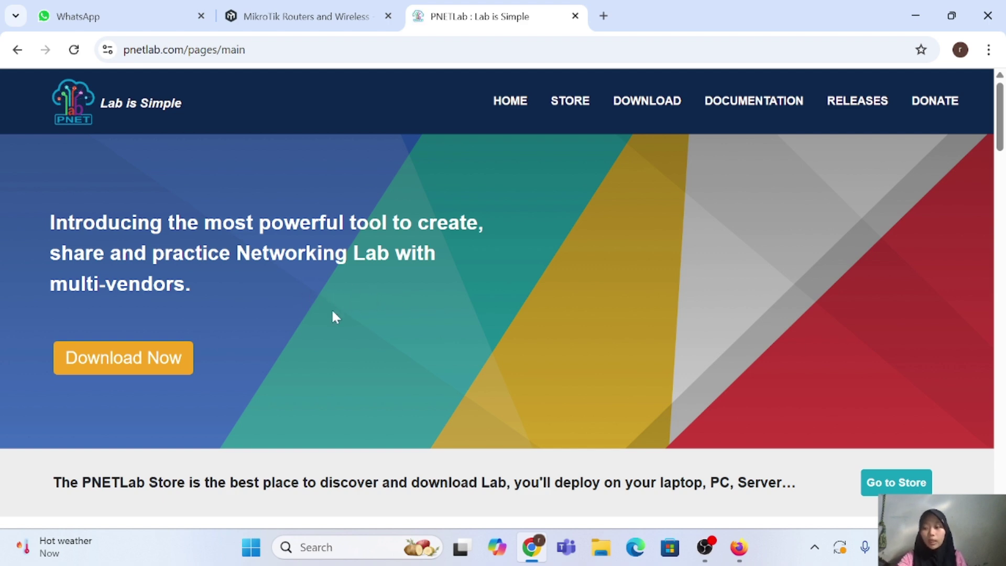
pyautogui.scroll(-2, 377, 319)
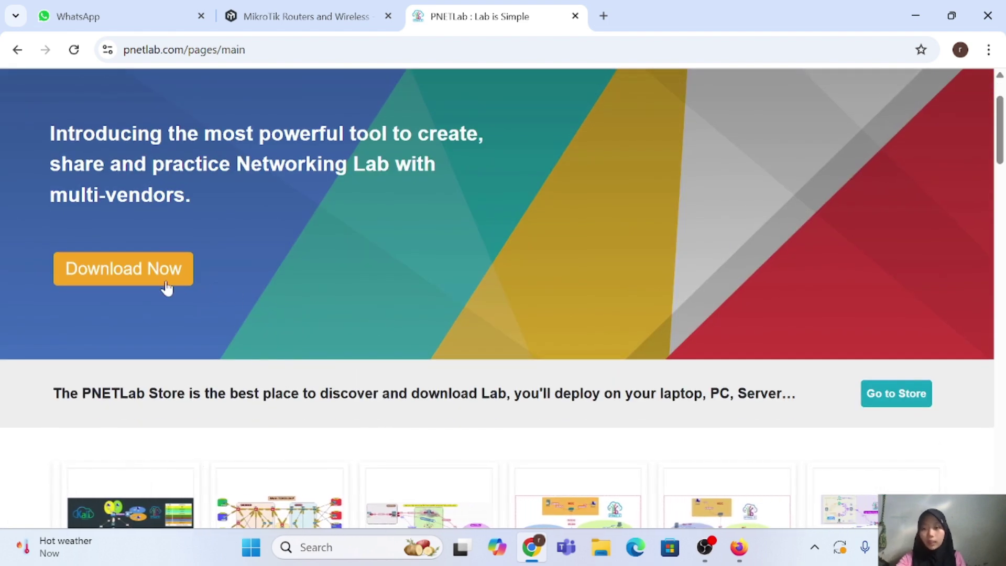
pyautogui.scroll(1, 164, 271)
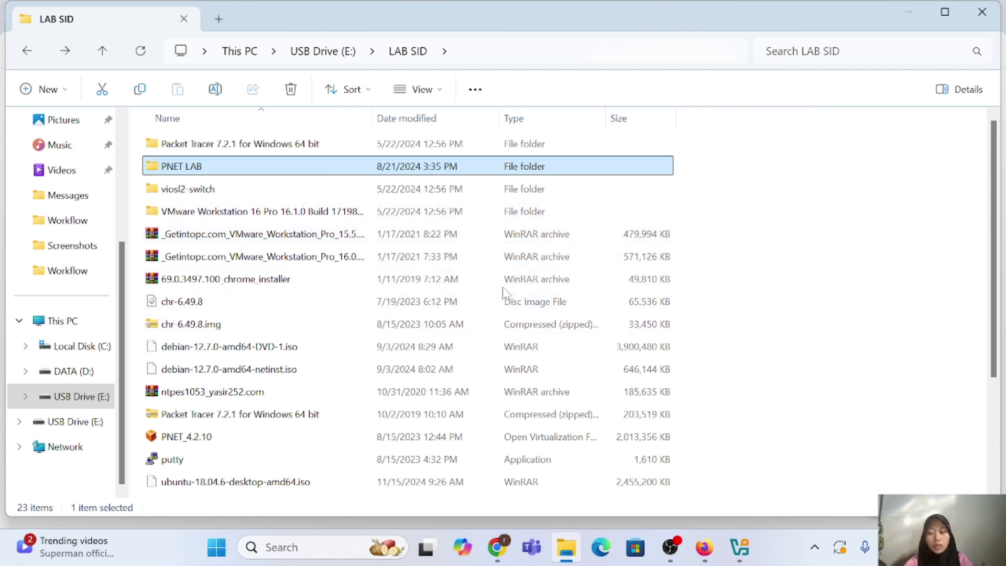
# Step: Switch to VirtualBox, start the PNET LAB virtual machine, and log in as root with the account password
pyautogui.hotkey('alt', 'Tab')
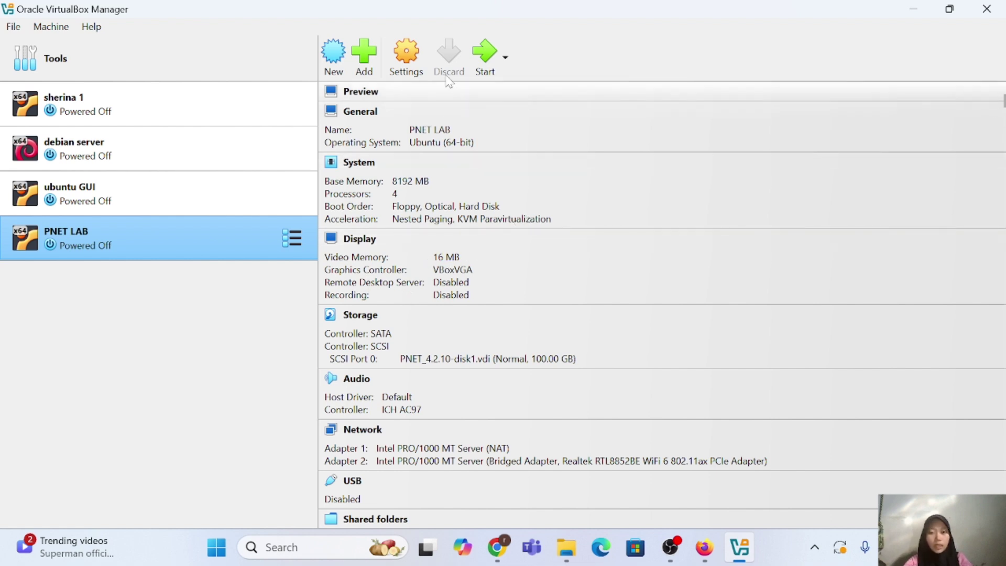
pyautogui.click(486, 53)
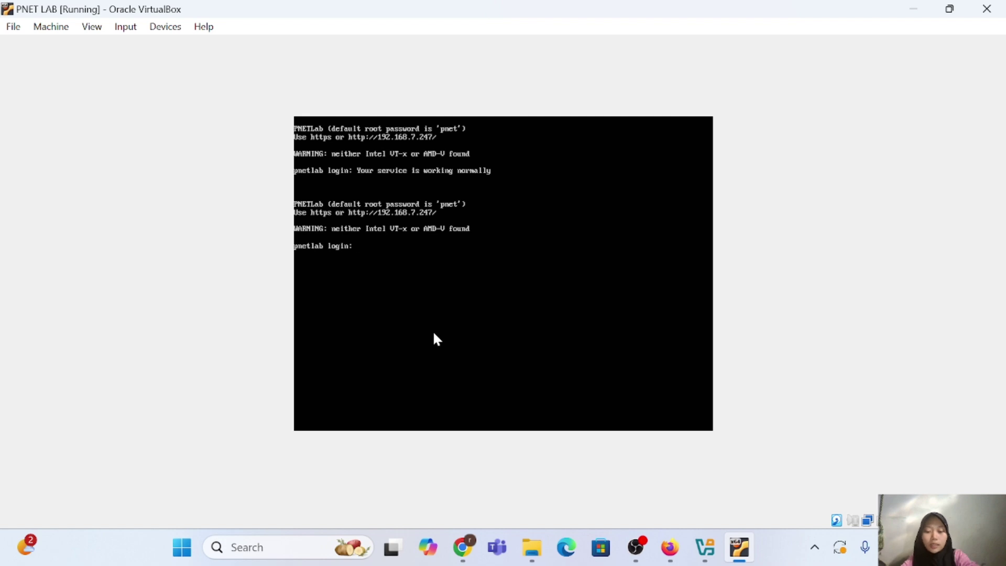
pyautogui.write('root')
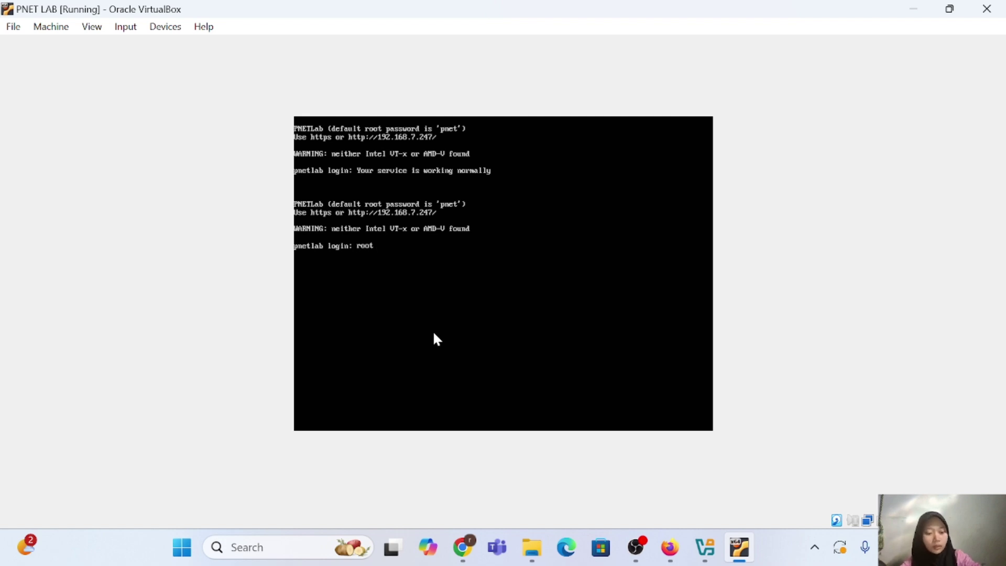
pyautogui.press('Return')
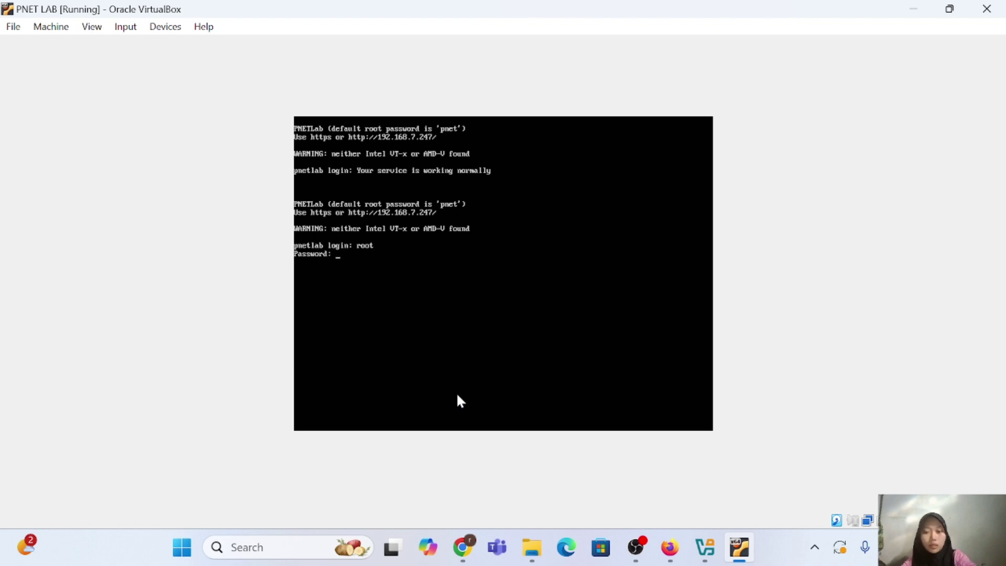
pyautogui.press('Return')
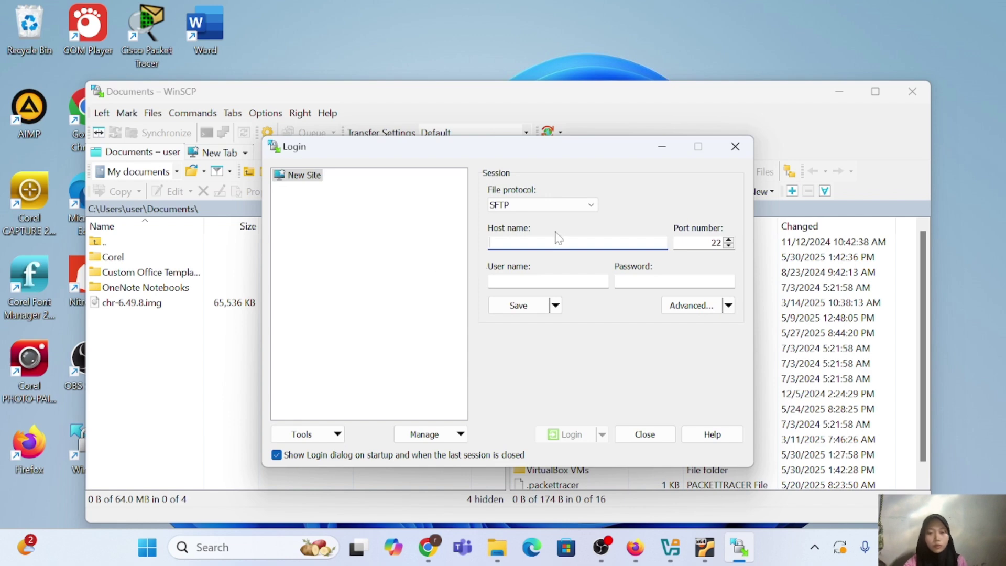
# Step: Set the WinSCP login session to the SCP protocol with host name 192.168.7.247
pyautogui.click(594, 206)
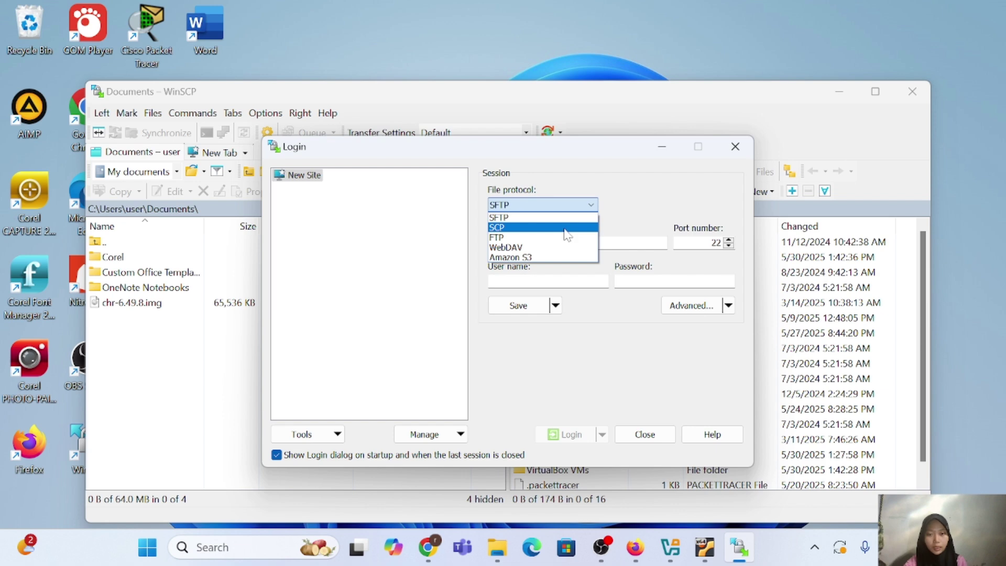
pyautogui.click(566, 227)
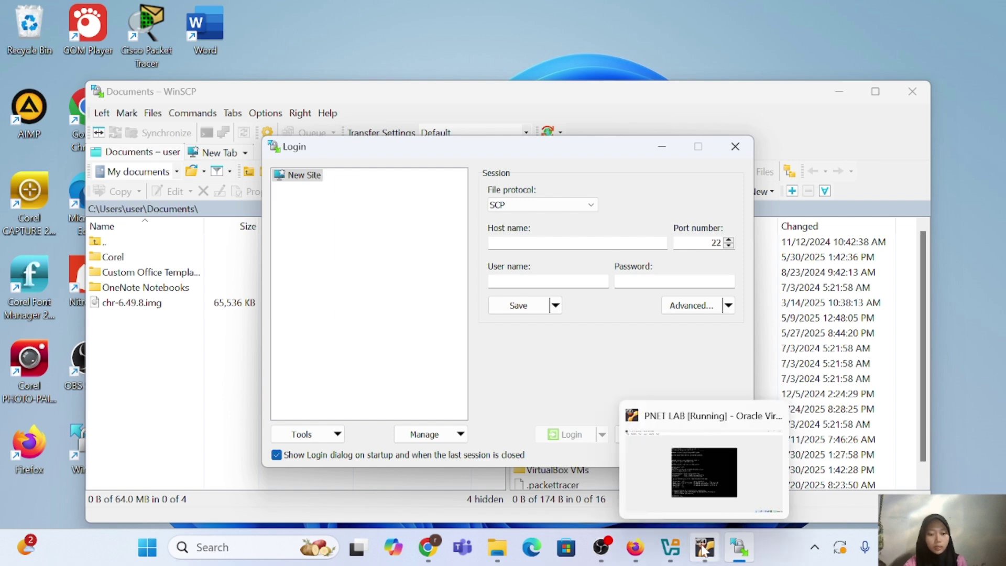
pyautogui.click(705, 549)
pyautogui.hotkey('alt', 'Tab')
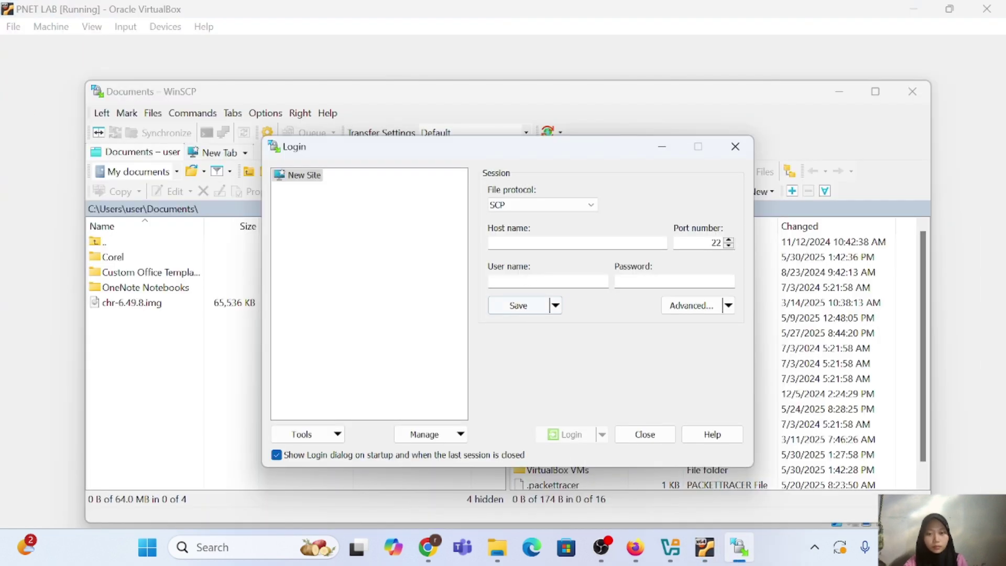
pyautogui.click(523, 242)
pyautogui.write('1')
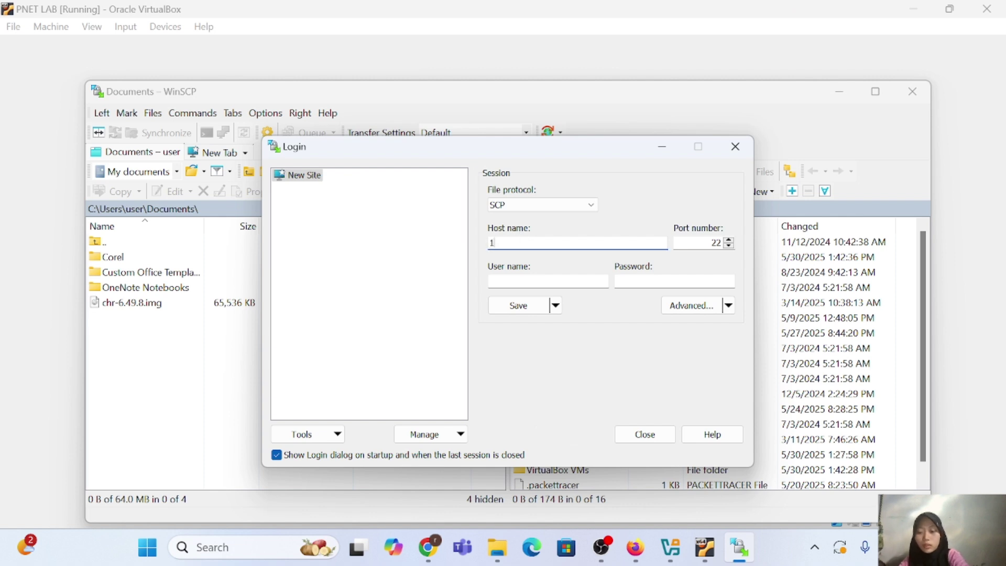
pyautogui.write('92.168.7.247')
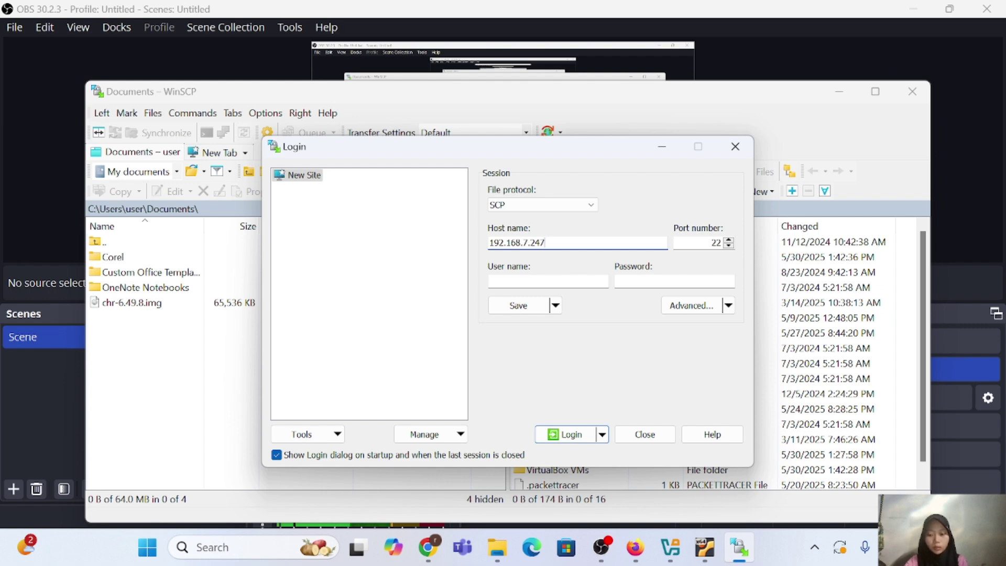
# Step: Log in to the SCP session with user name root and the account password, and accept the server's host key
pyautogui.click(548, 281)
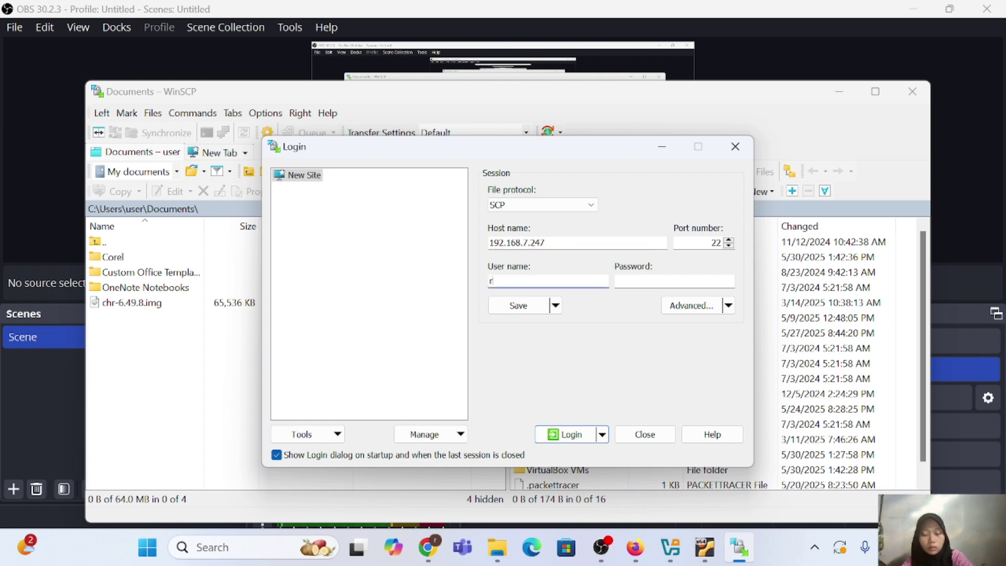
pyautogui.write('r')
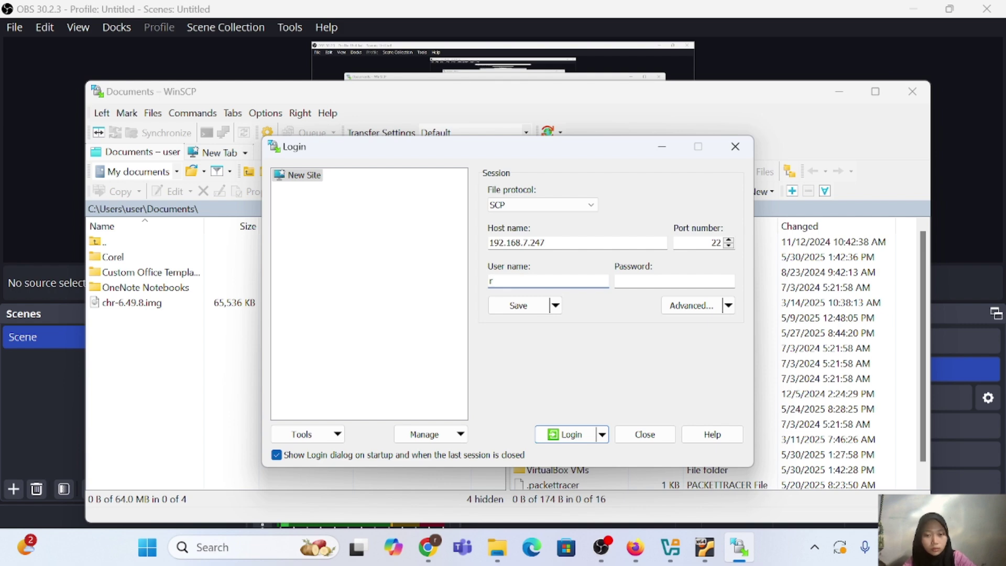
pyautogui.write('oot')
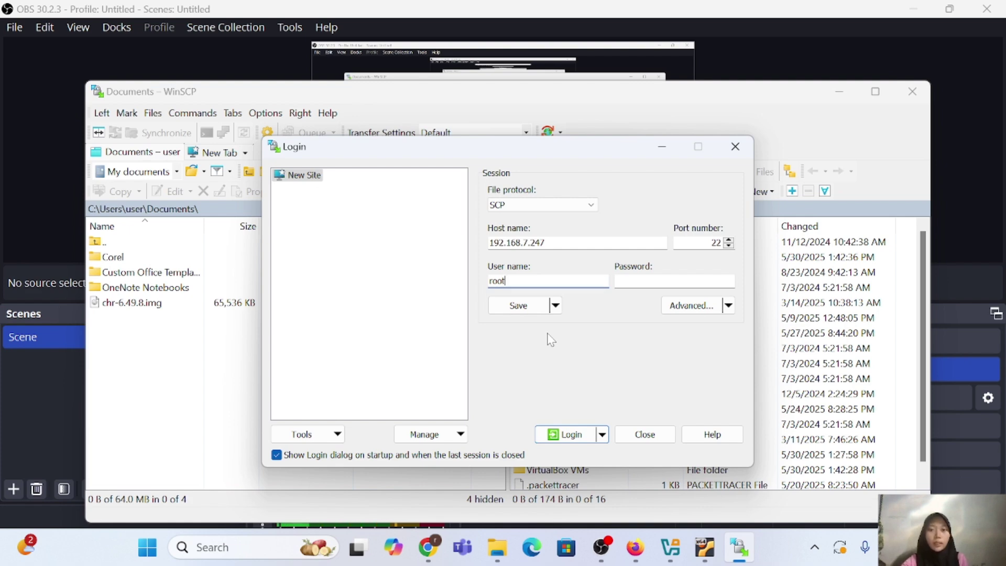
pyautogui.press('Tab')
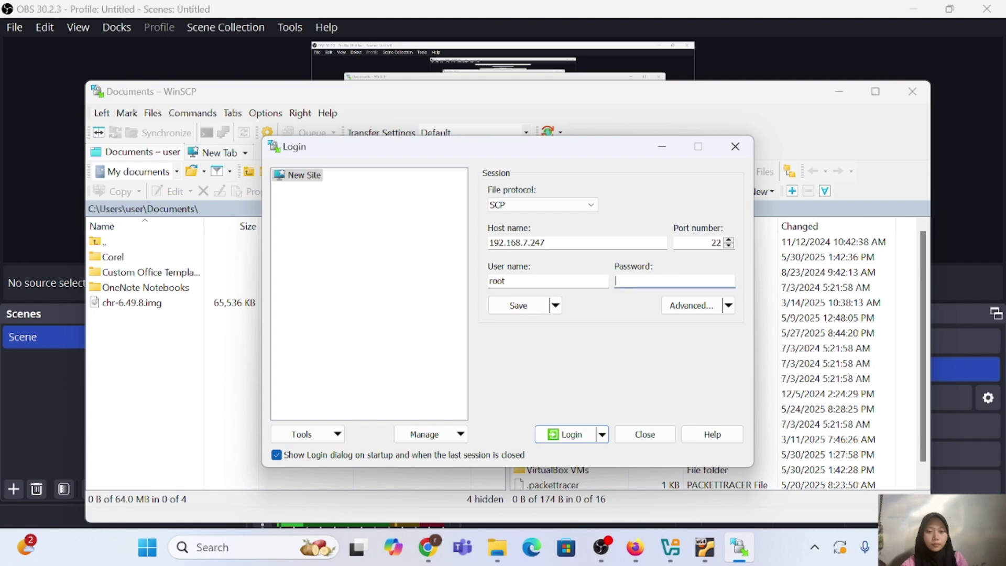
pyautogui.write('•••••')
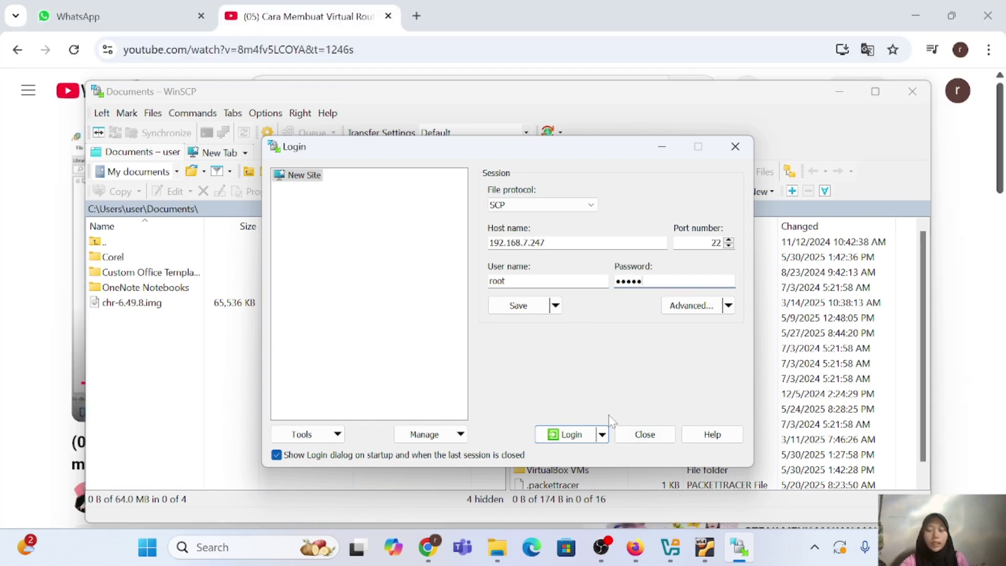
pyautogui.click(574, 434)
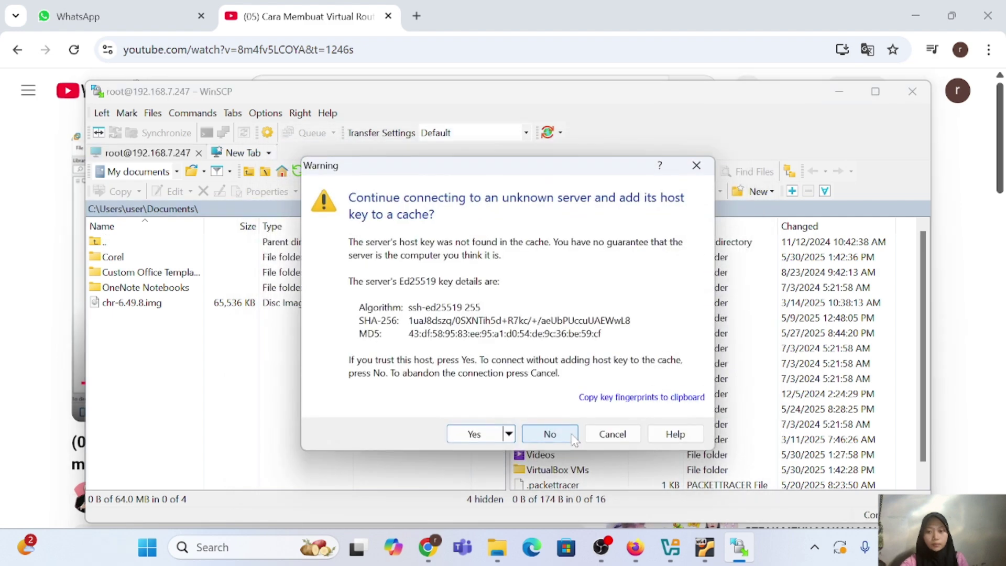
pyautogui.click(474, 434)
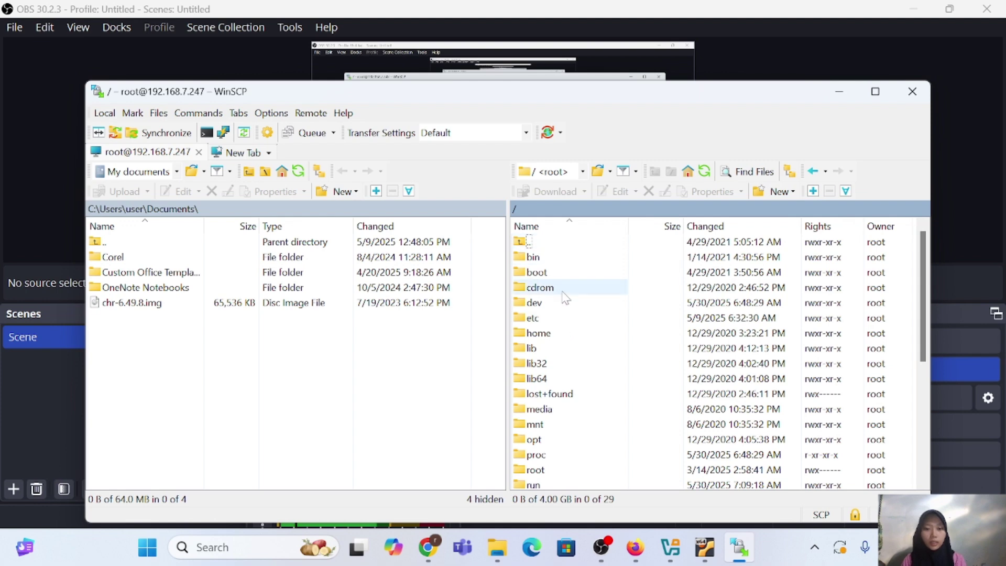
# Step: Open the remote folder /opt/unetlab/addons/qemu on the server
pyautogui.scroll(-4, 570, 382)
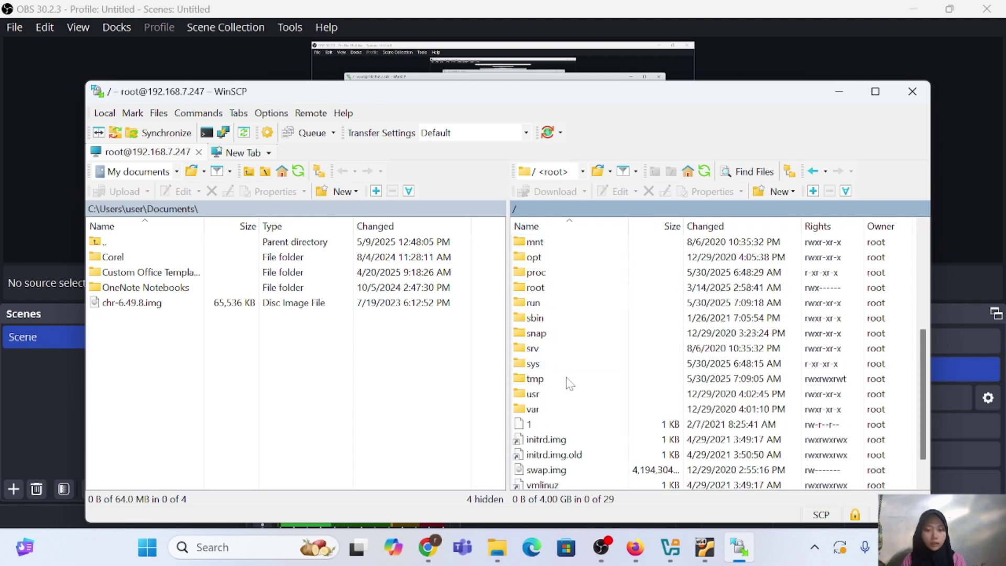
pyautogui.scroll(1, 571, 383)
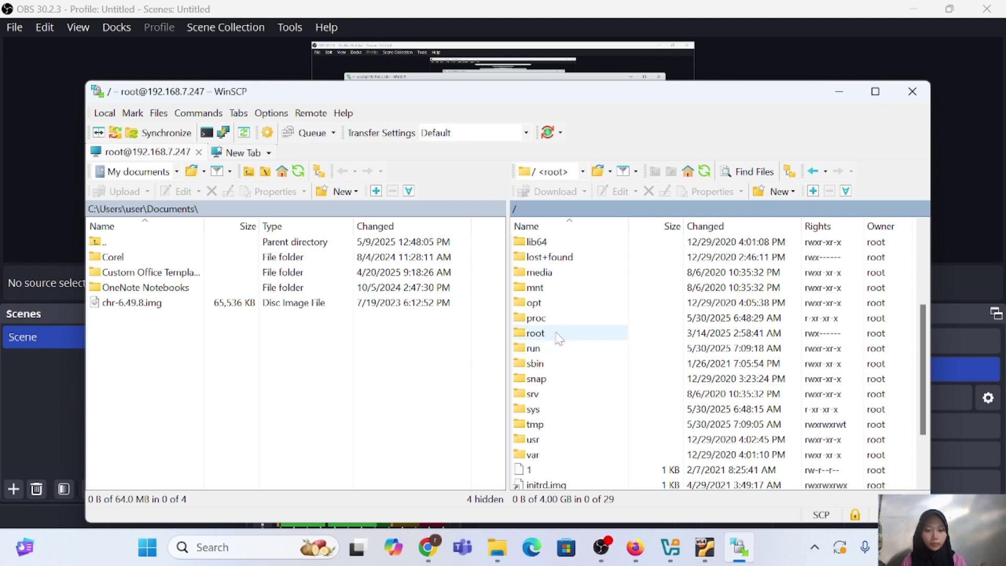
pyautogui.doubleClick(534, 303)
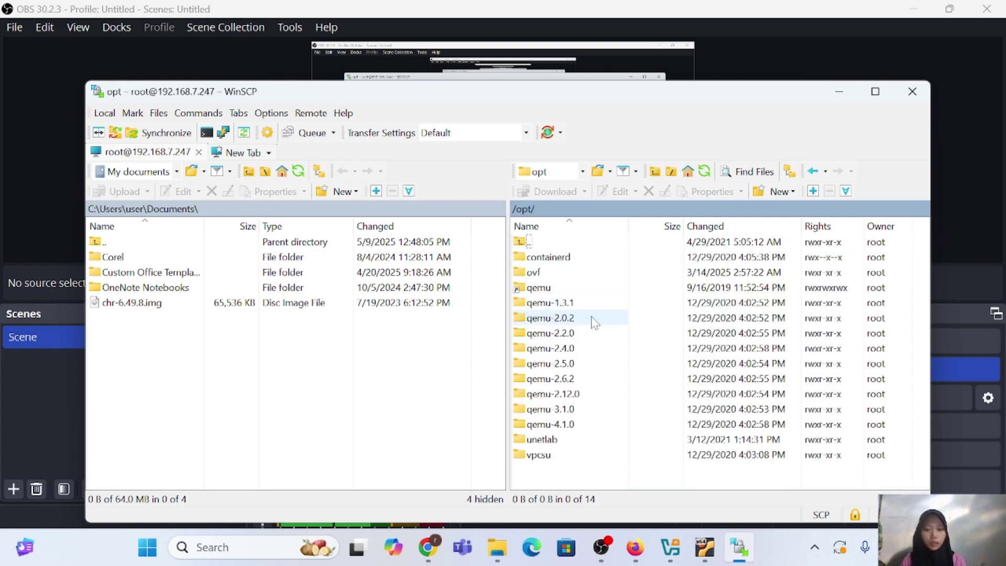
pyautogui.doubleClick(564, 443)
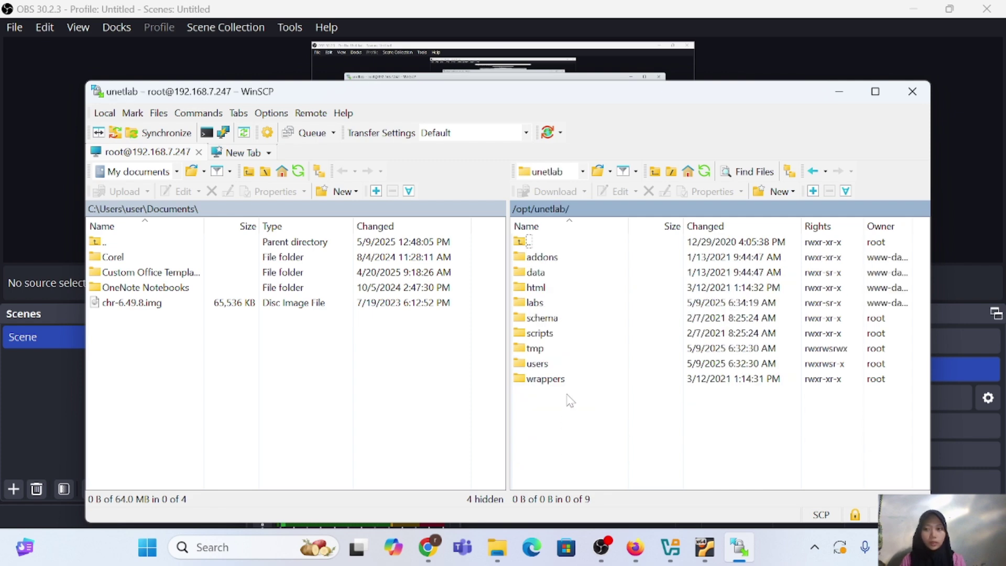
pyautogui.click(558, 258)
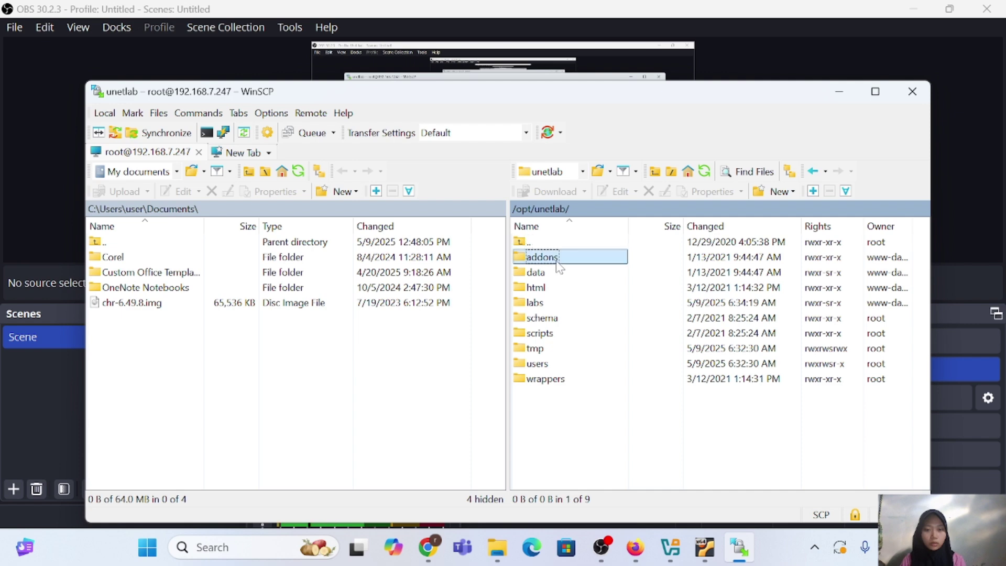
pyautogui.doubleClick(559, 260)
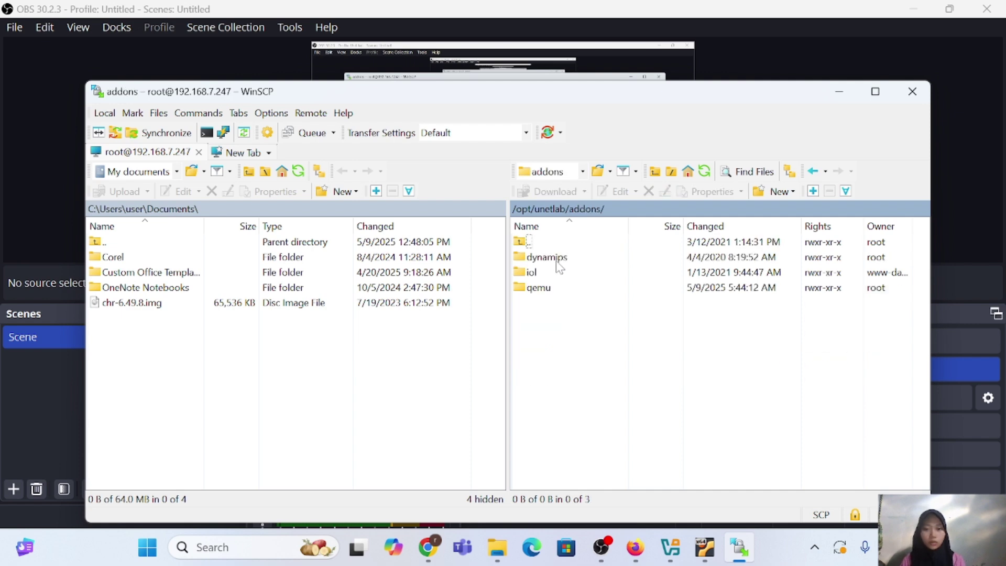
pyautogui.doubleClick(570, 295)
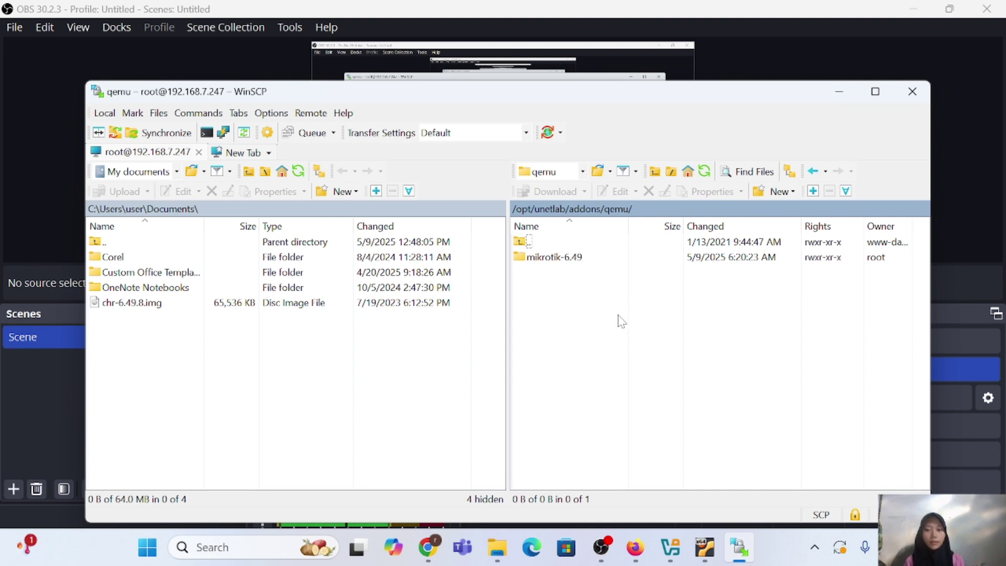
pyautogui.rightClick(624, 338)
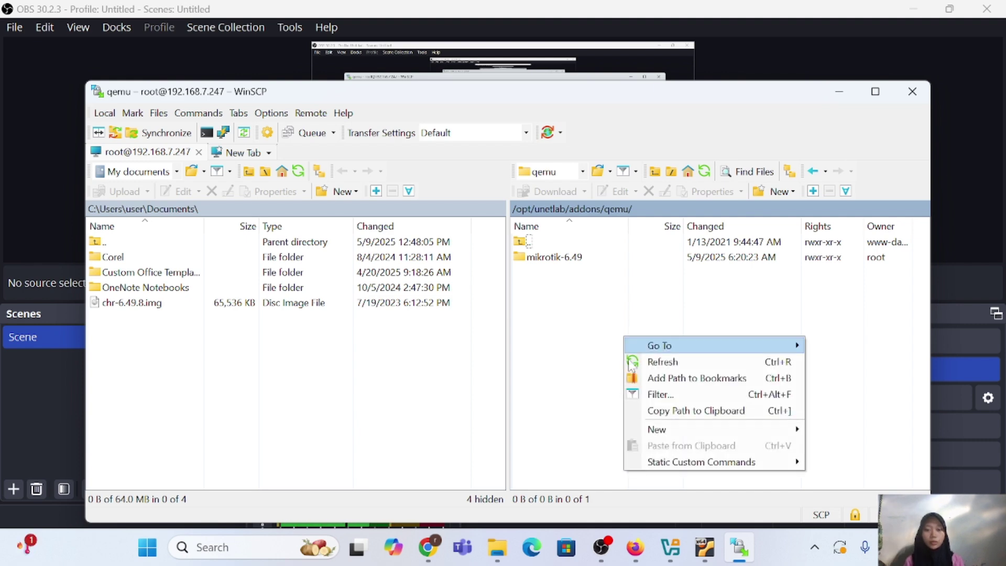
pyautogui.click(587, 407)
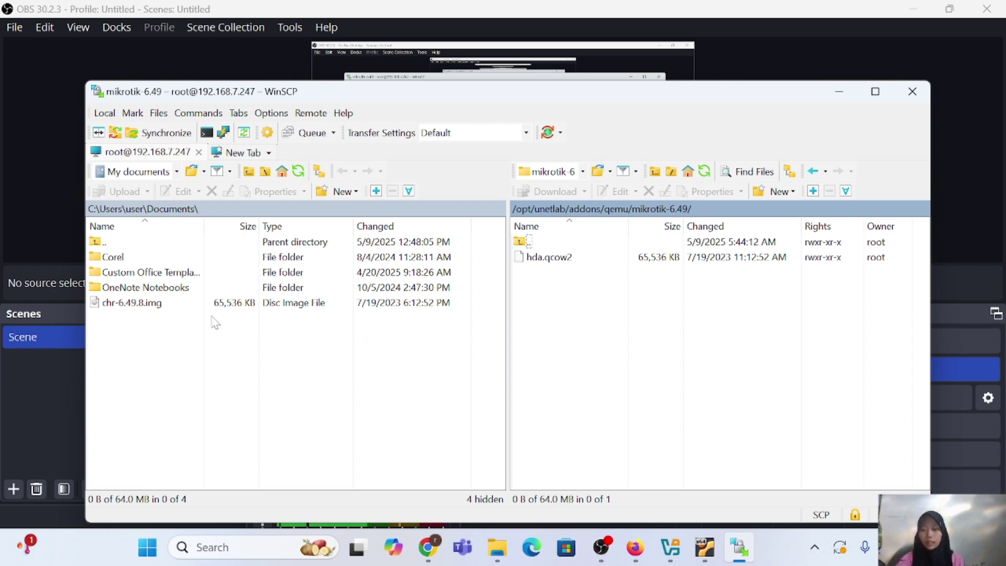
# Step: Show the file commands for chr-6.49.8.img in the local Documents folder, pointing out the upload option
pyautogui.click(178, 303)
pyautogui.rightClick(163, 303)
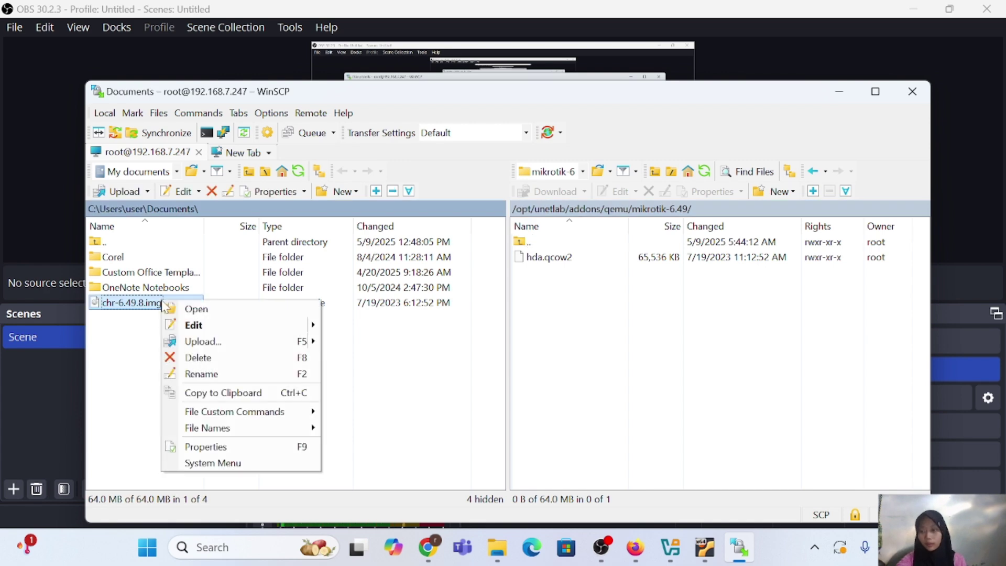
pyautogui.moveTo(175, 342)
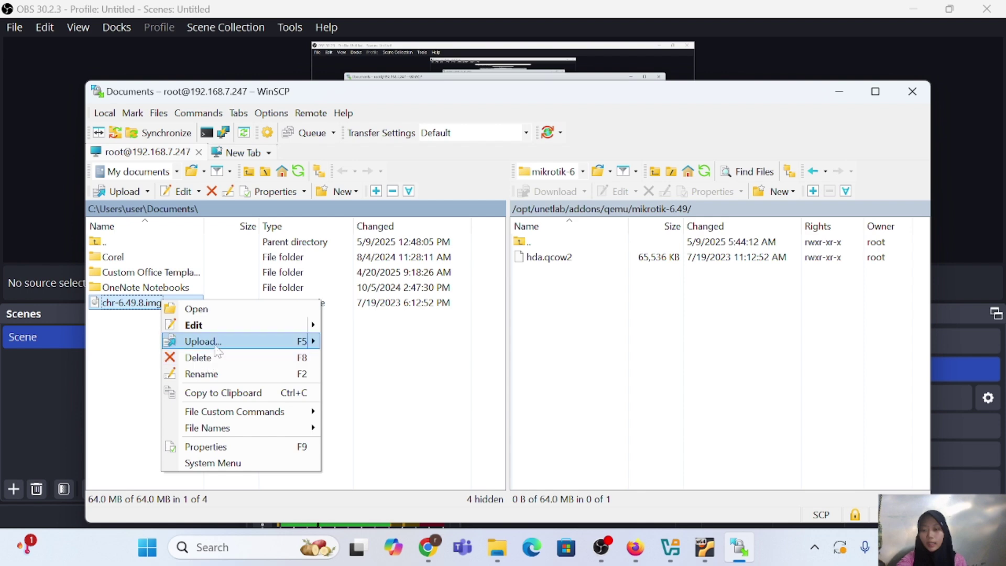
pyautogui.moveTo(219, 348)
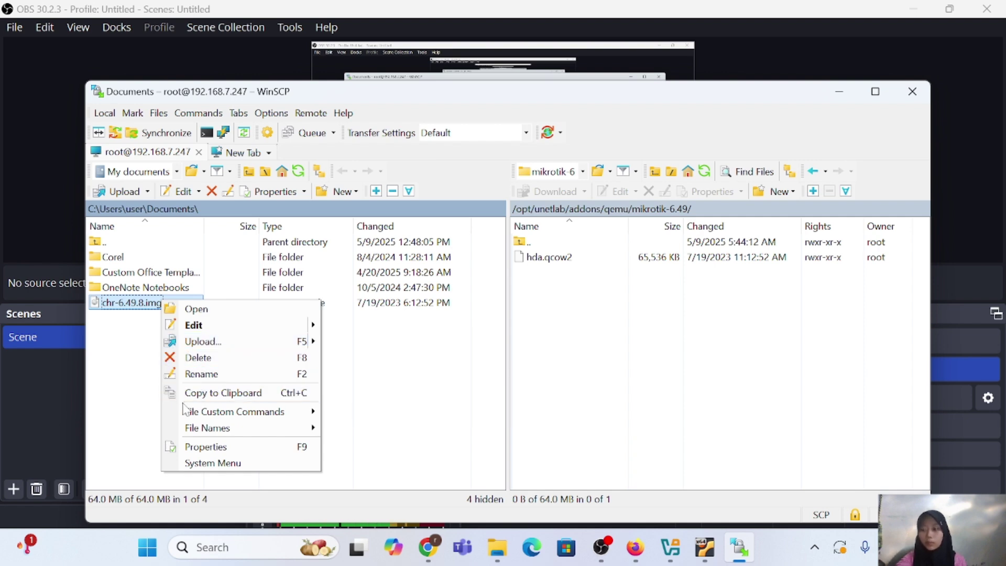
pyautogui.click(120, 395)
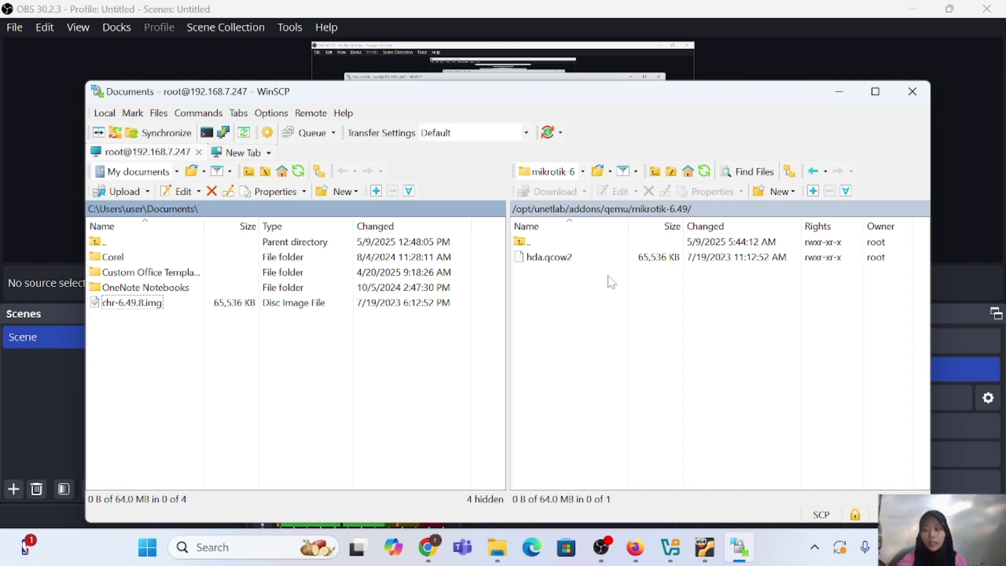
# Step: Open the name of hda.qcow2 in the remote mikrotik-6.49 folder for renaming
pyautogui.rightClick(595, 262)
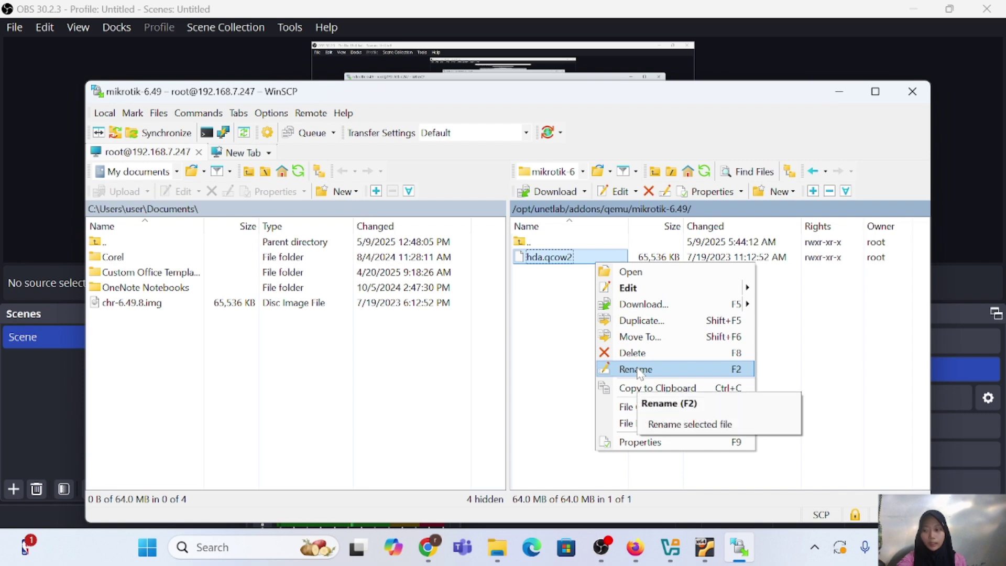
pyautogui.click(637, 369)
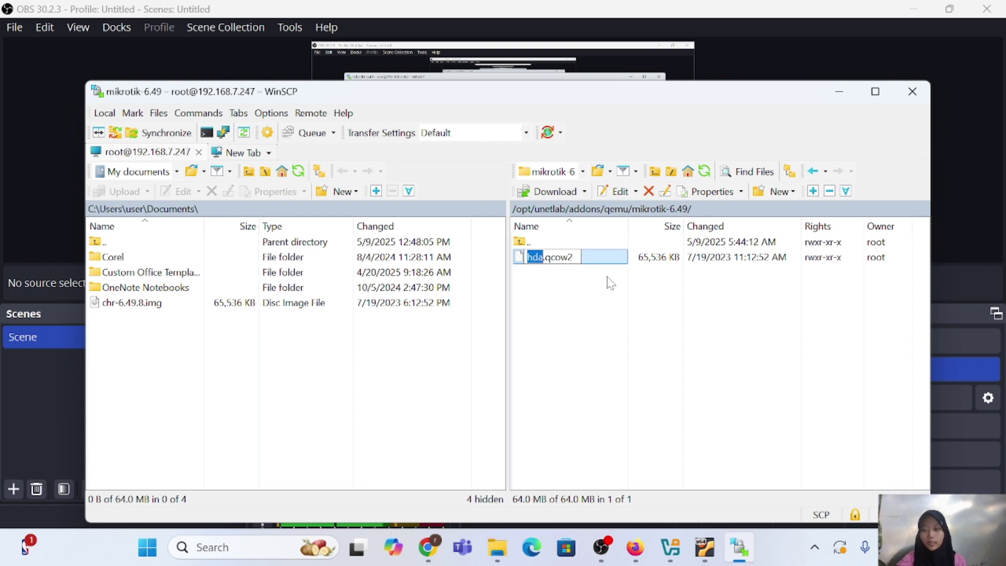
pyautogui.click(651, 342)
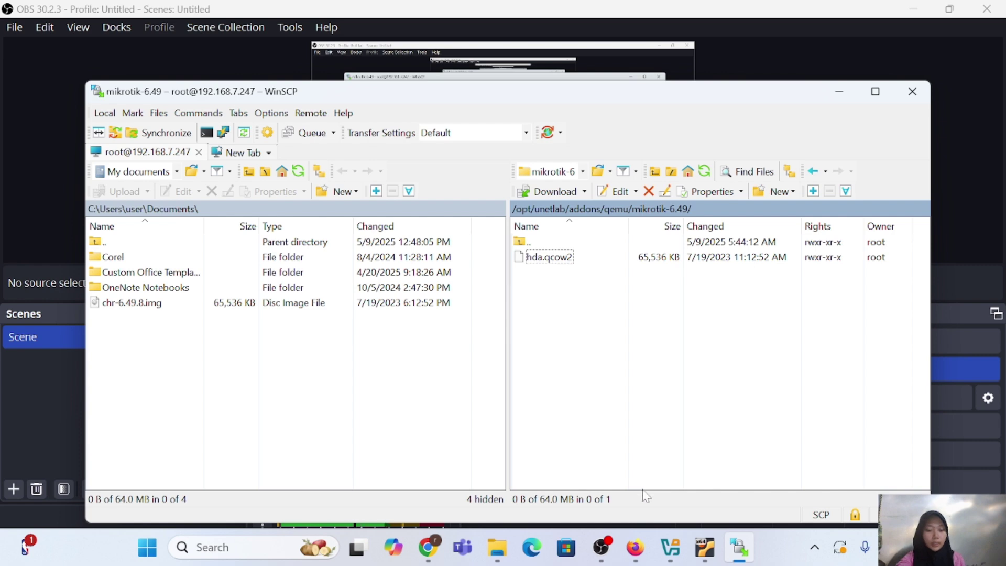
# Step: Switch to the PNET LAB virtual machine and run /opt/unetlab/wrappers/unl_wrapper -a fixpermissions in its root console
pyautogui.click(704, 547)
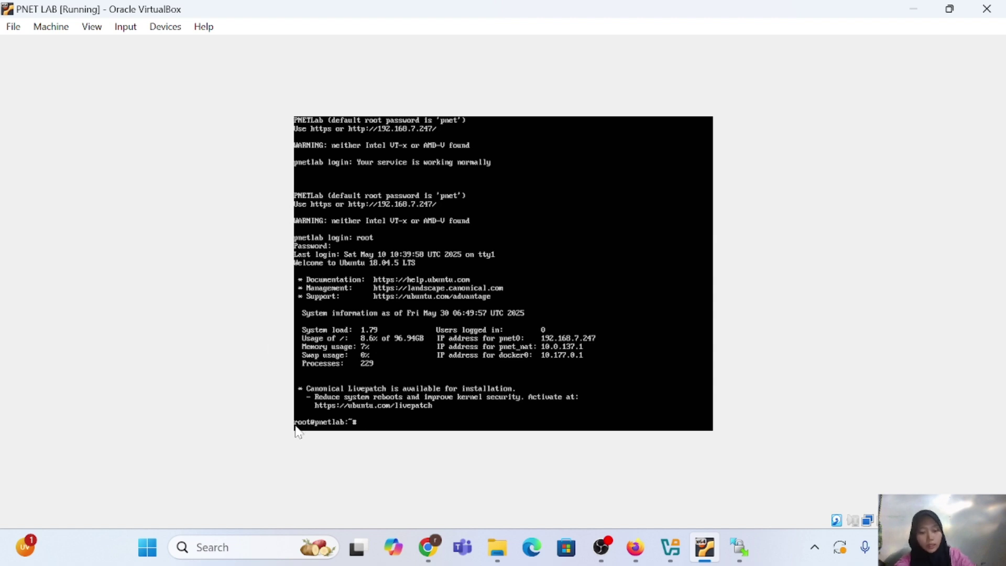
pyautogui.press('Return')
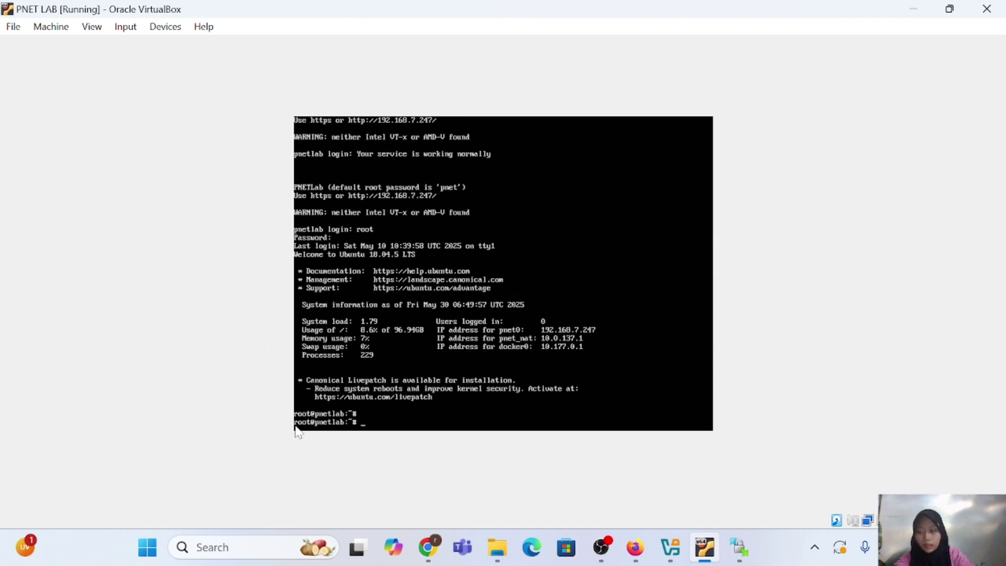
pyautogui.write('/op')
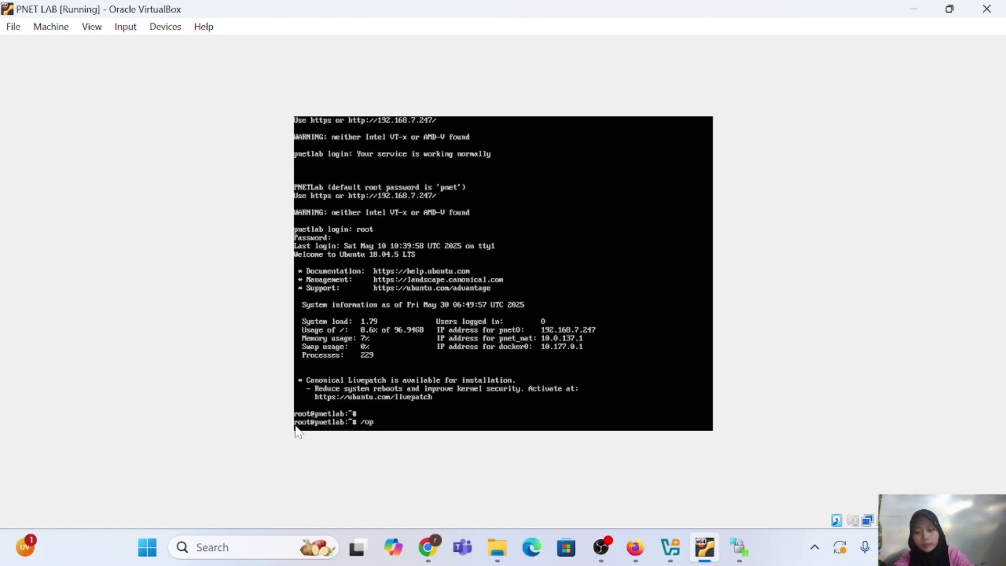
pyautogui.write('t')
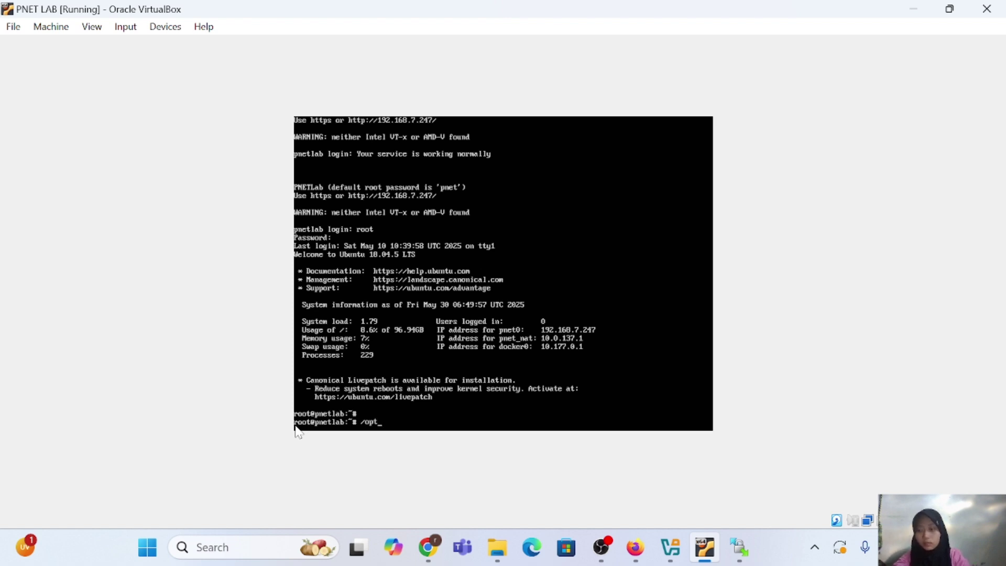
pyautogui.write('/')
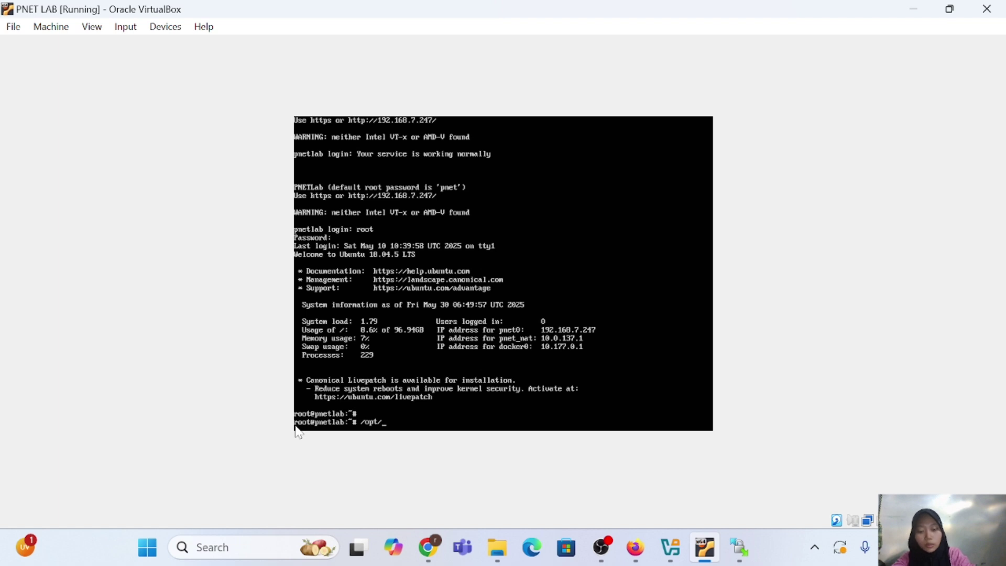
pyautogui.write('un')
pyautogui.write('rtl')
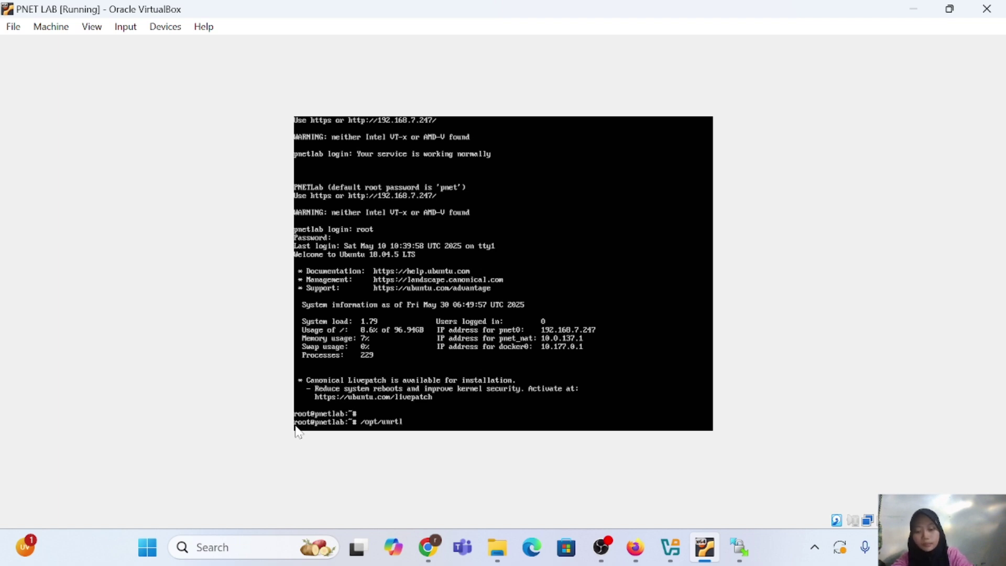
pyautogui.write('ab')
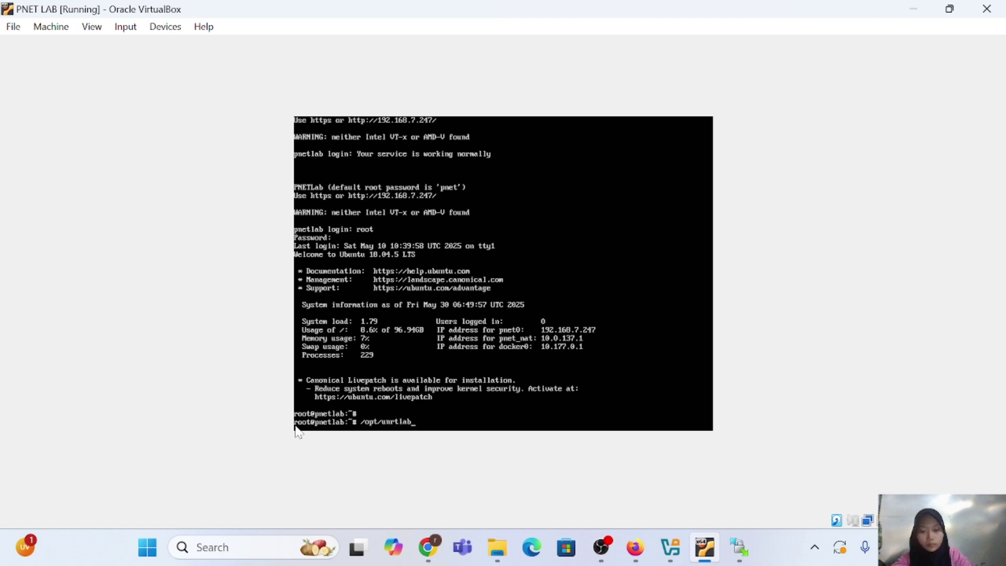
pyautogui.press('BackSpace')
pyautogui.press('BackSpace')
pyautogui.press('BackSpace')
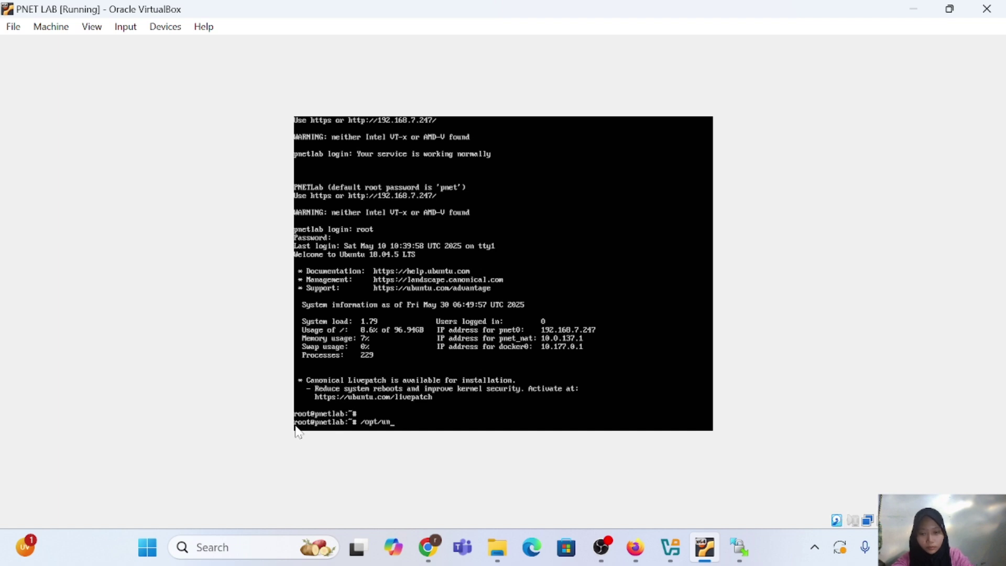
pyautogui.write('etl')
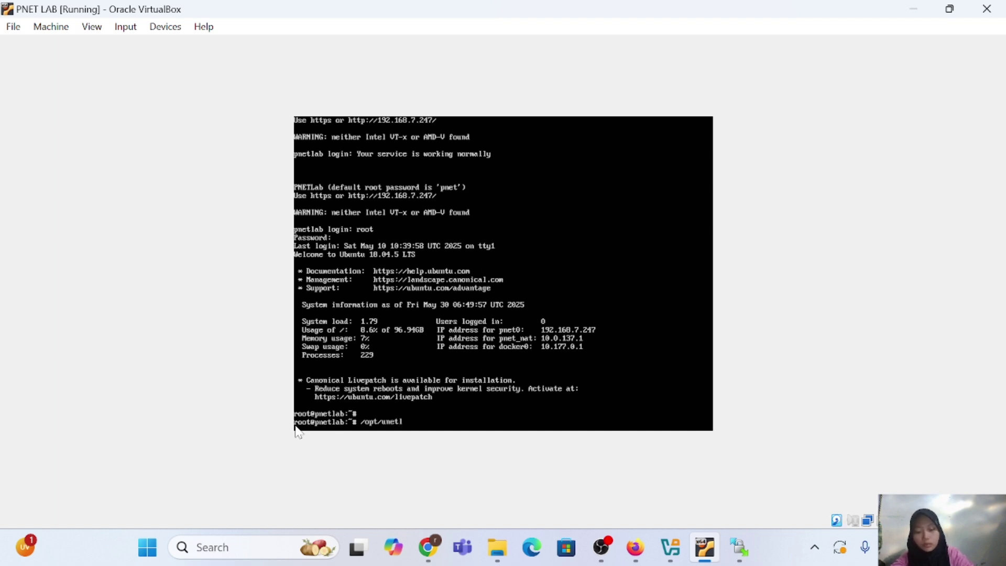
pyautogui.write('ab/wrapper')
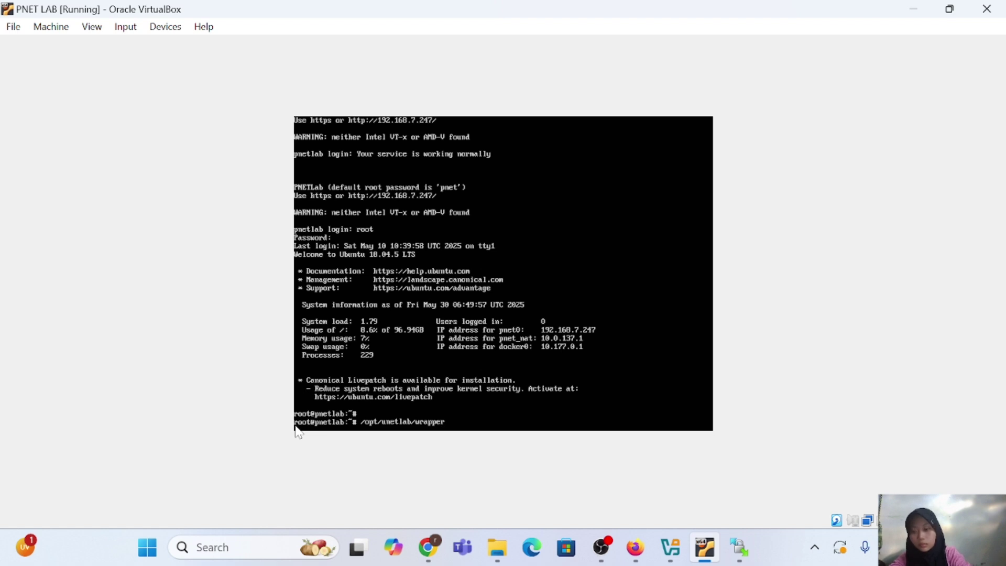
pyautogui.write('s/unl')
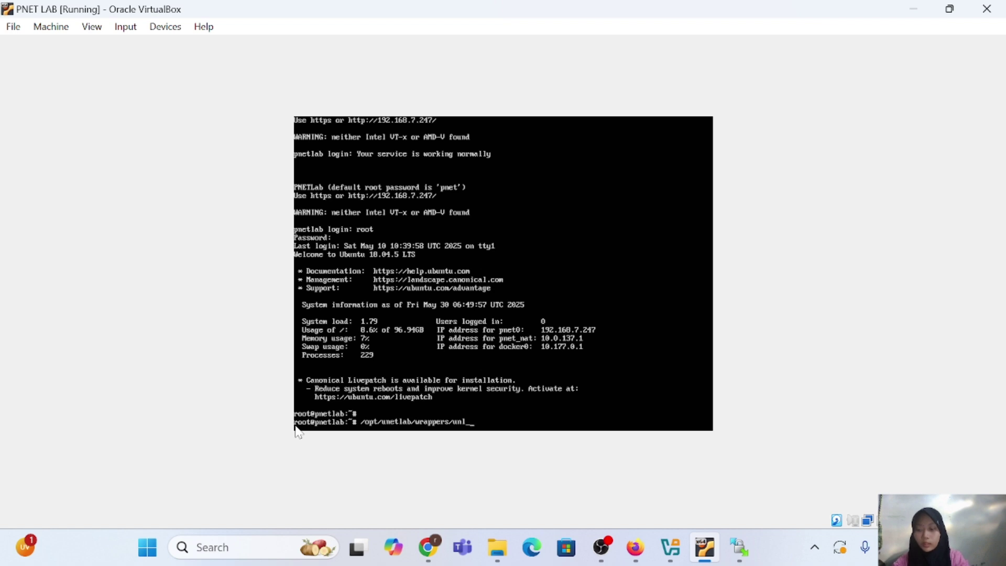
pyautogui.write('_wrapp')
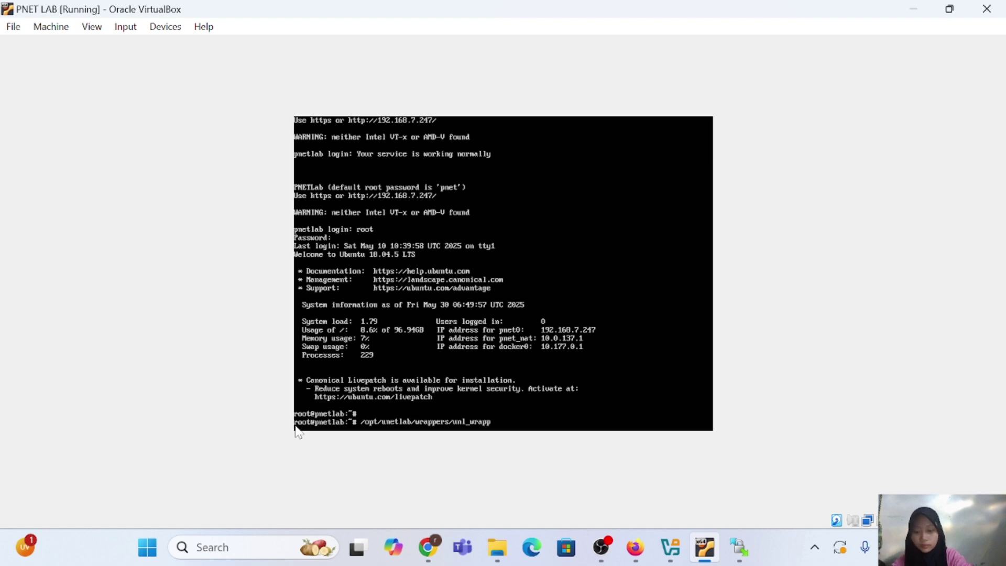
pyautogui.write('er')
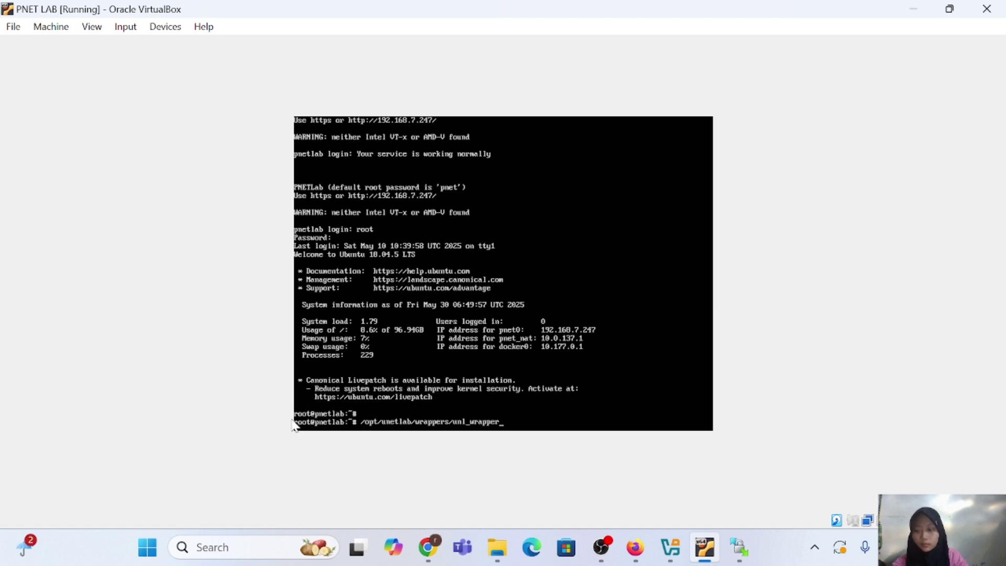
pyautogui.write(' -')
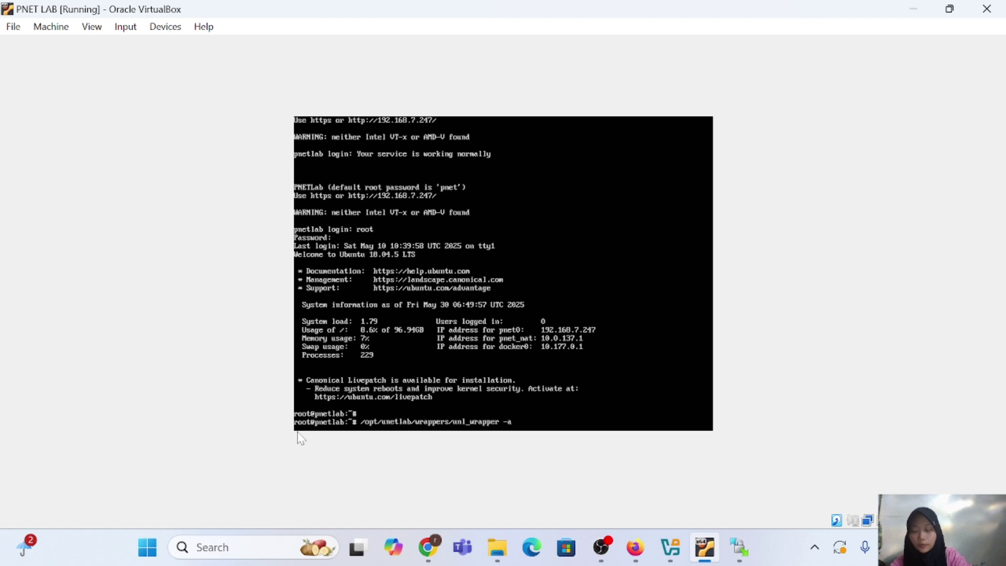
pyautogui.write('a fi')
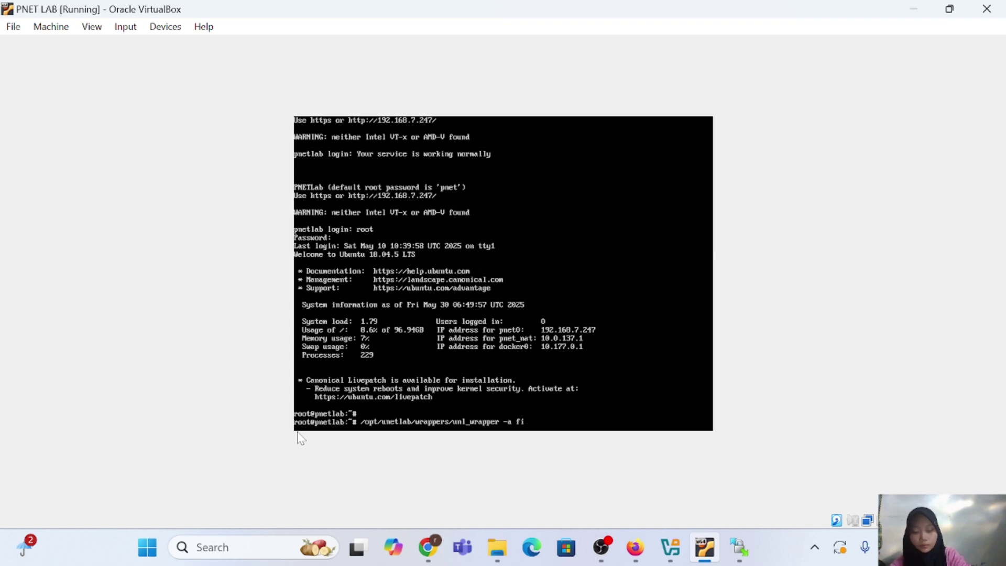
pyautogui.write('xp')
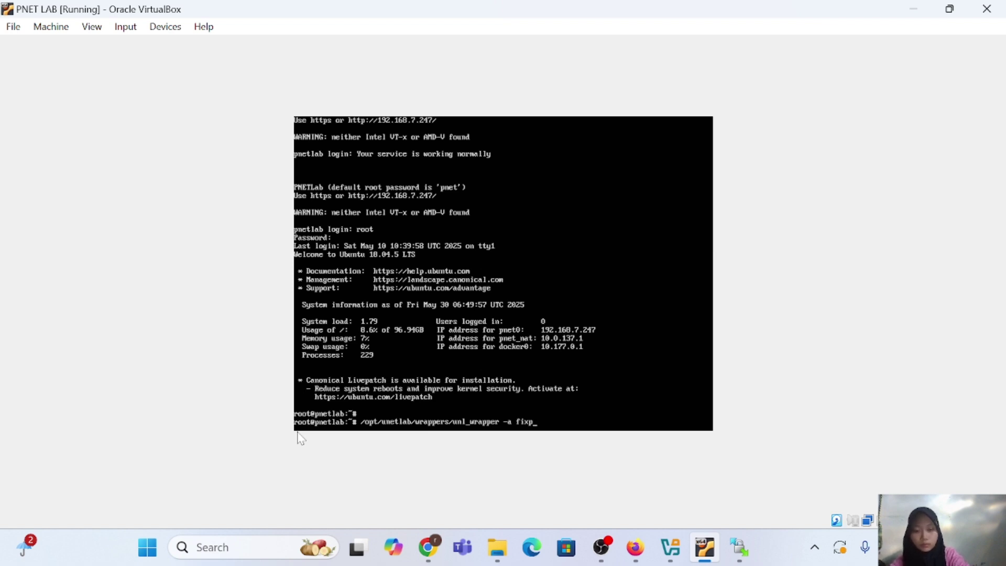
pyautogui.write('ermissio')
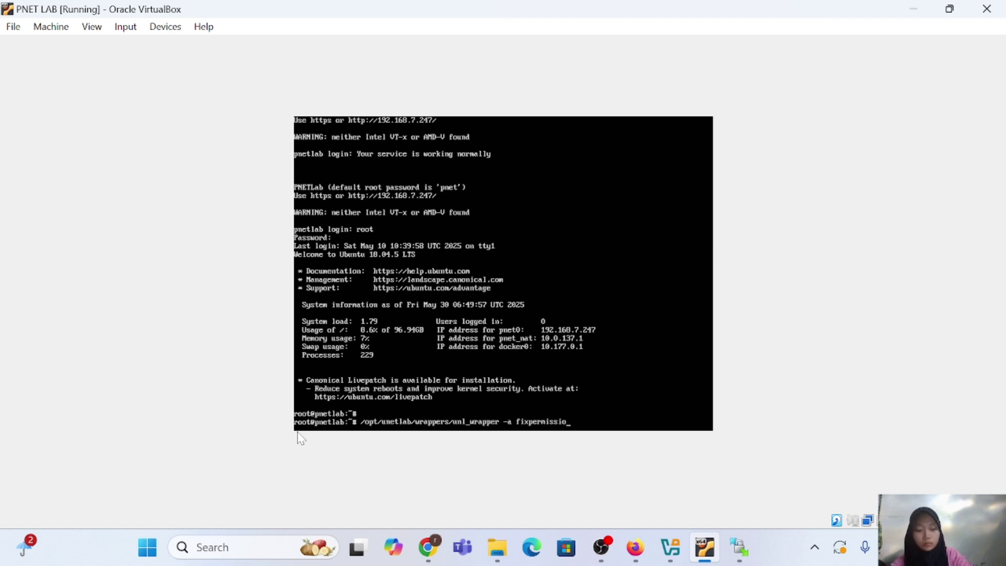
pyautogui.write('ns')
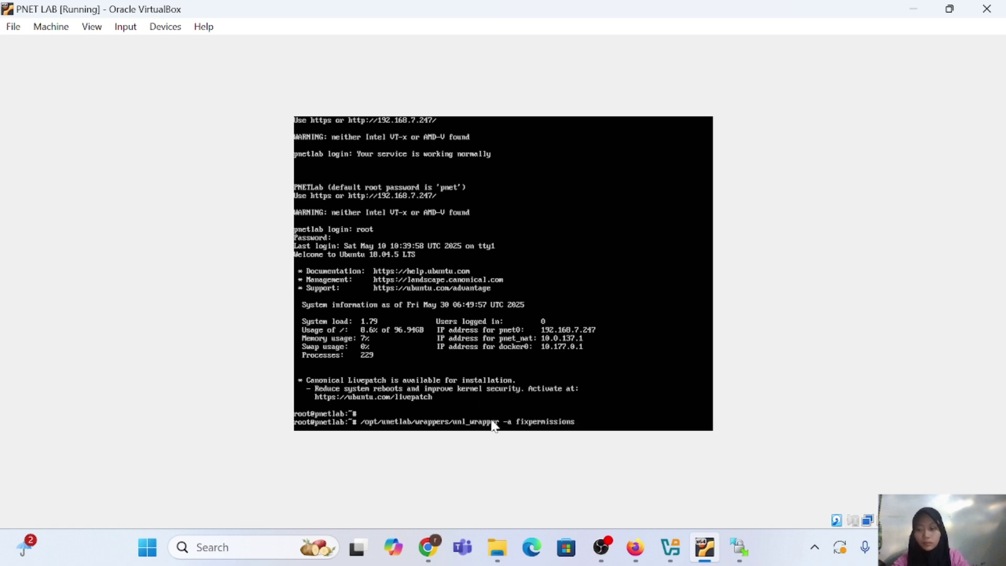
pyautogui.press('Return')
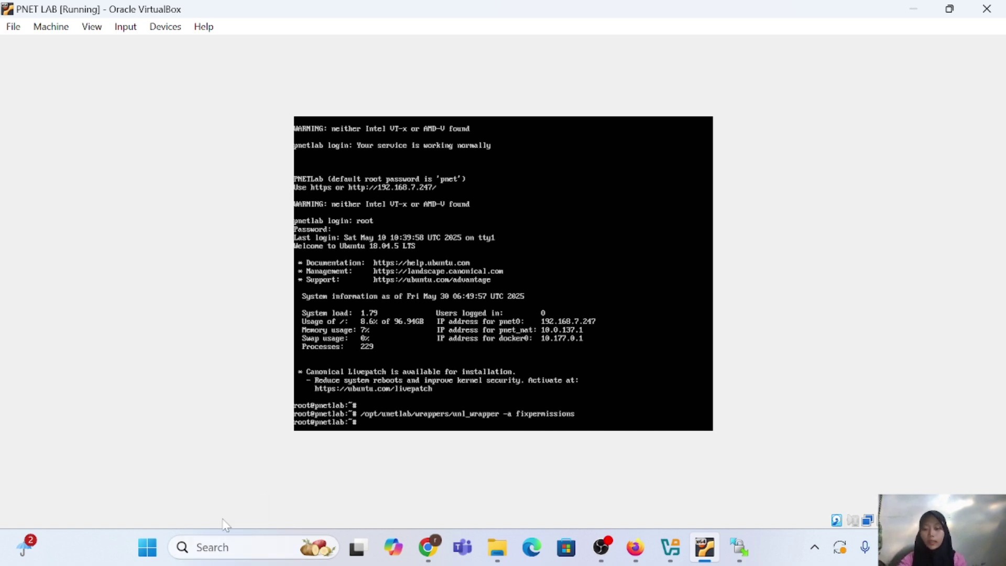
# Step: Switch to Firefox and load the PNETLab web page at 192.168.7.247, checking the address against the virtual machine console
pyautogui.click(222, 547)
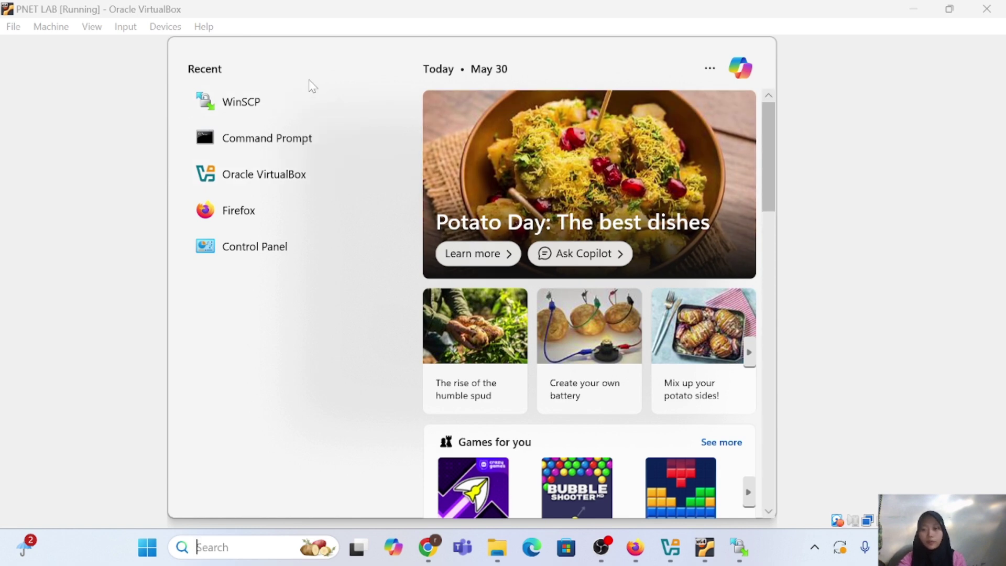
pyautogui.click(313, 212)
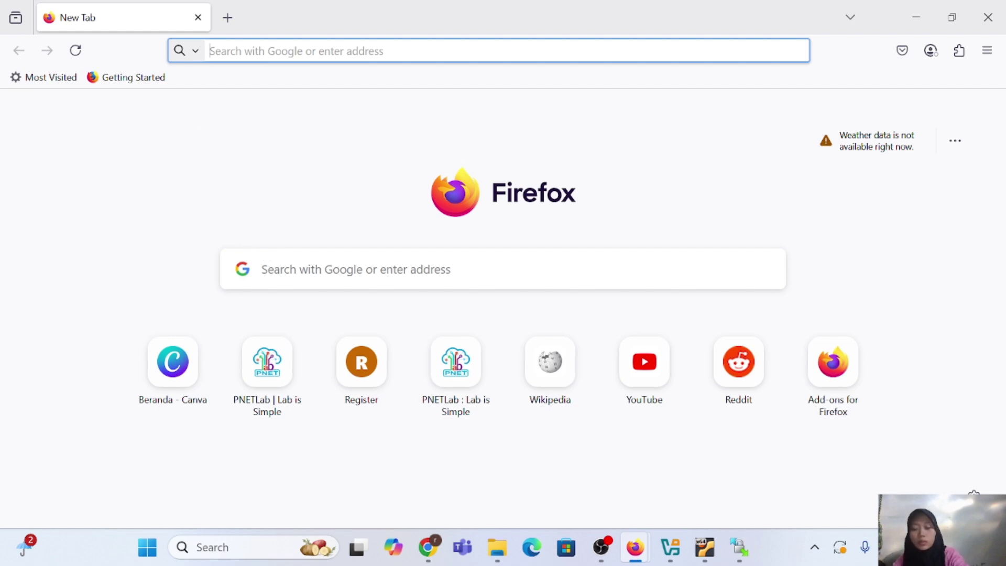
pyautogui.write('192')
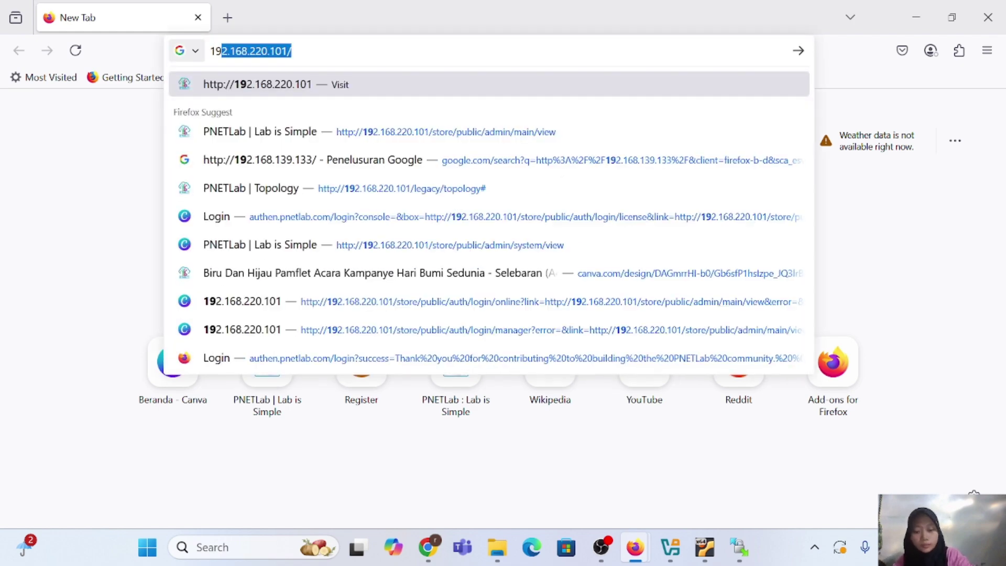
pyautogui.write('.16')
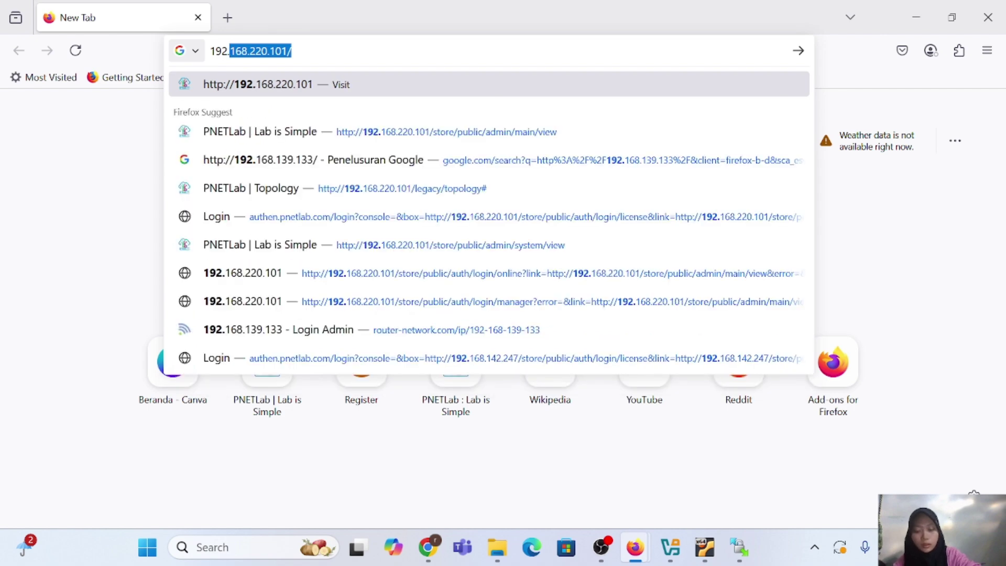
pyautogui.write('8.7.')
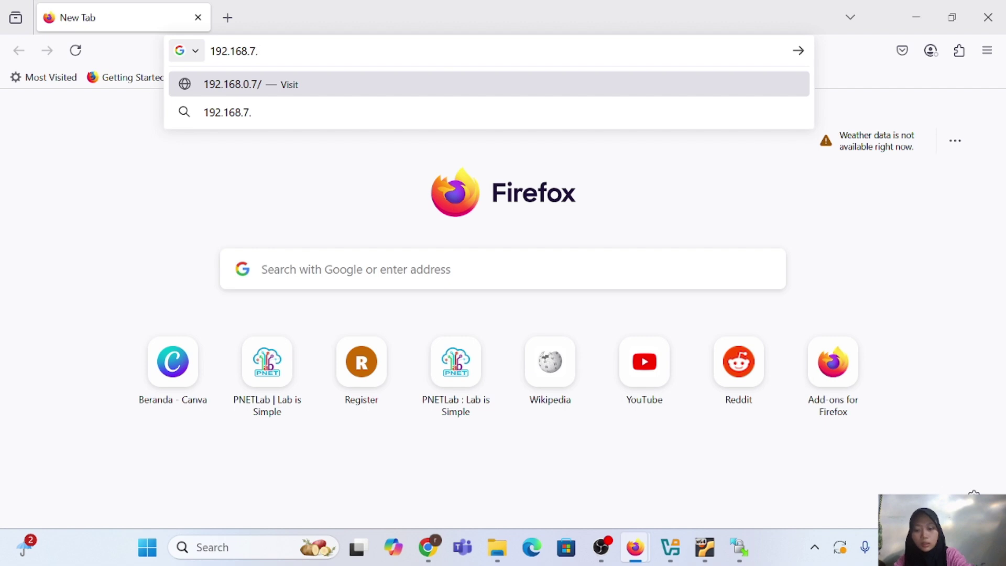
pyautogui.write('247')
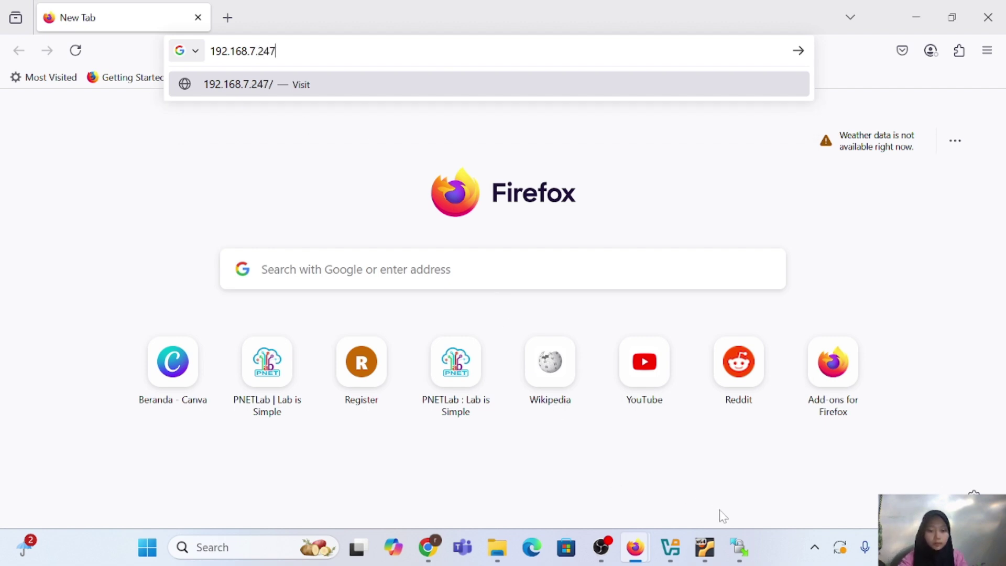
pyautogui.moveTo(706, 549)
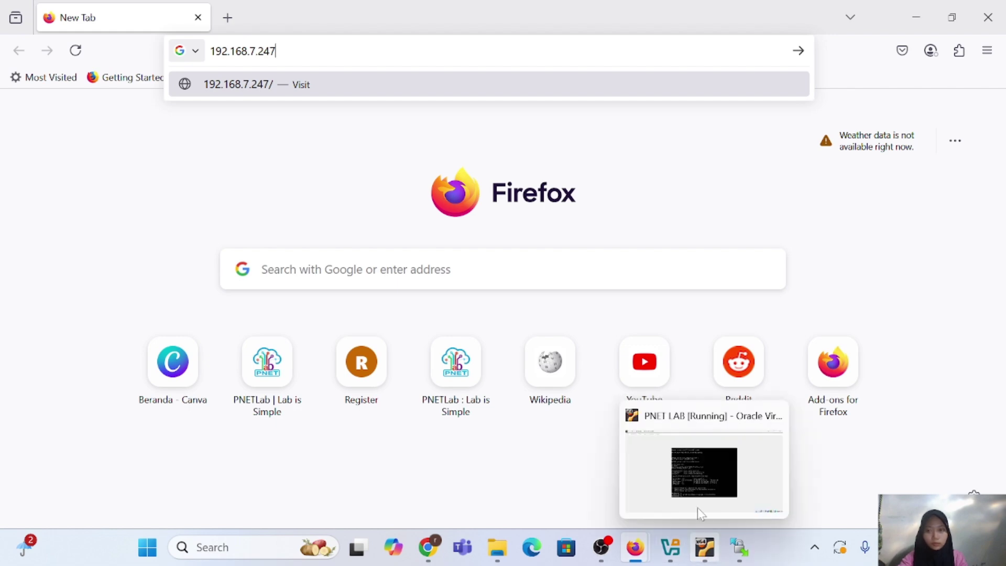
pyautogui.click(696, 463)
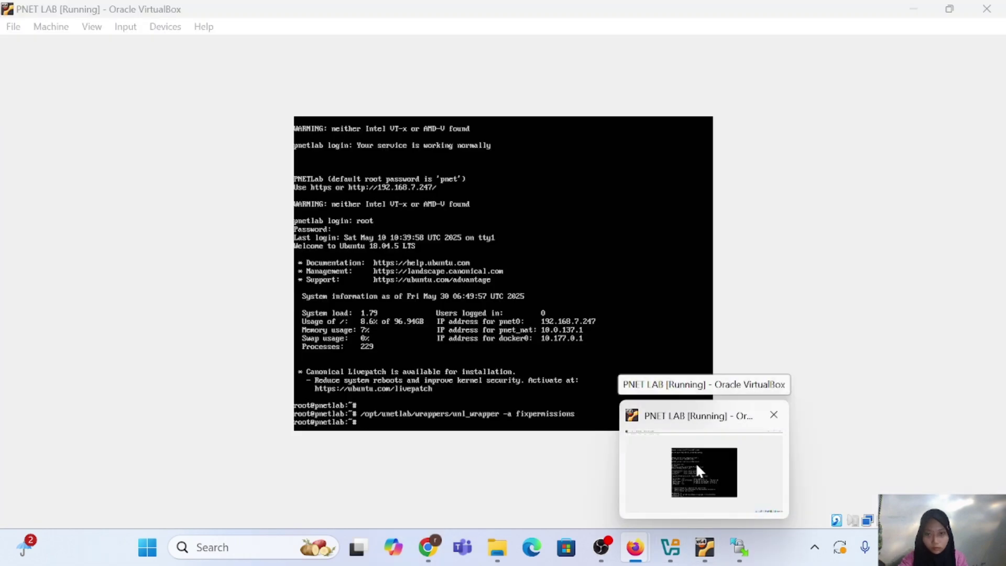
pyautogui.click(635, 547)
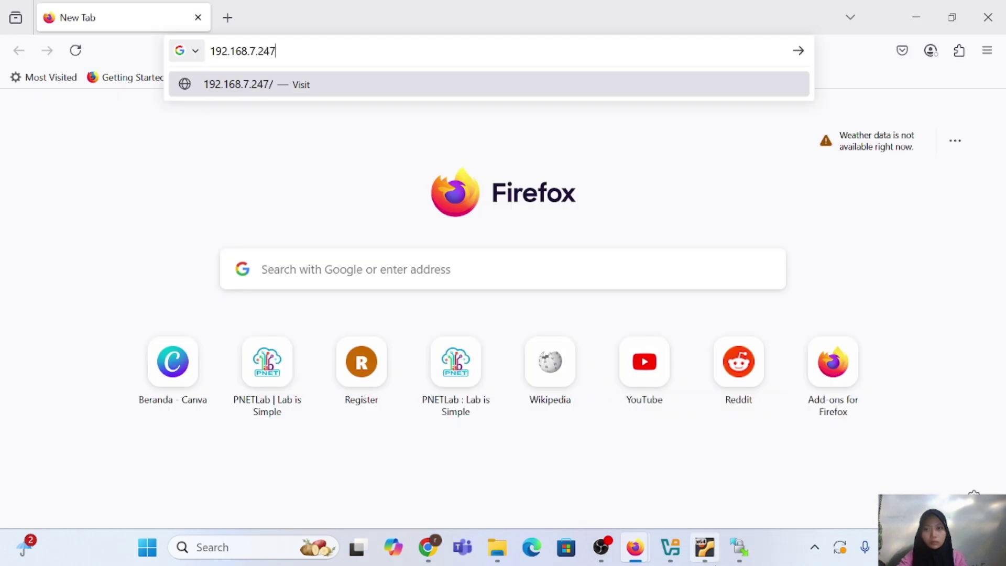
pyautogui.press('Return')
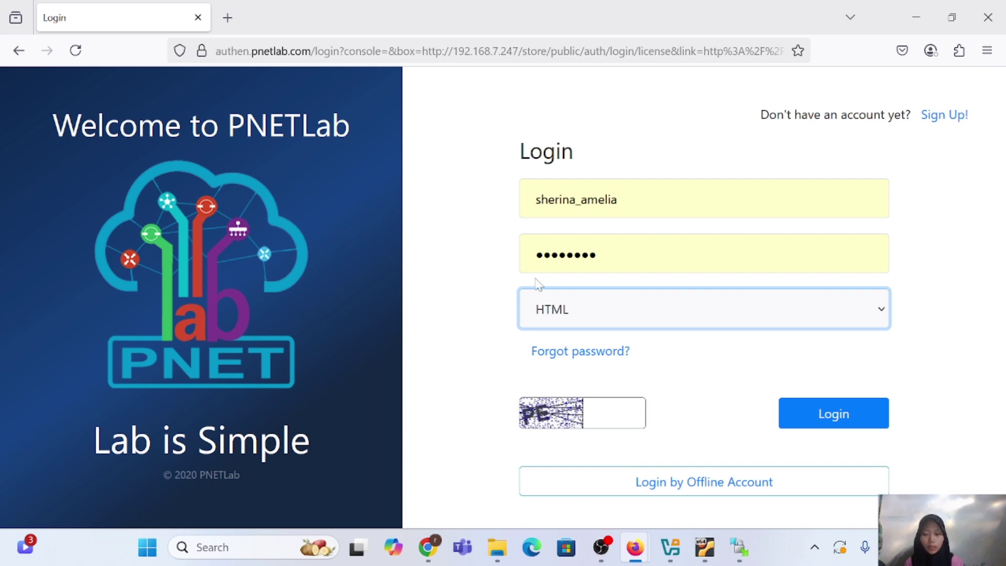
# Step: Set the login mode to Console, enter the captcha code, and log in to PNETLab with the prefilled account
pyautogui.click(885, 312)
pyautogui.click(812, 353)
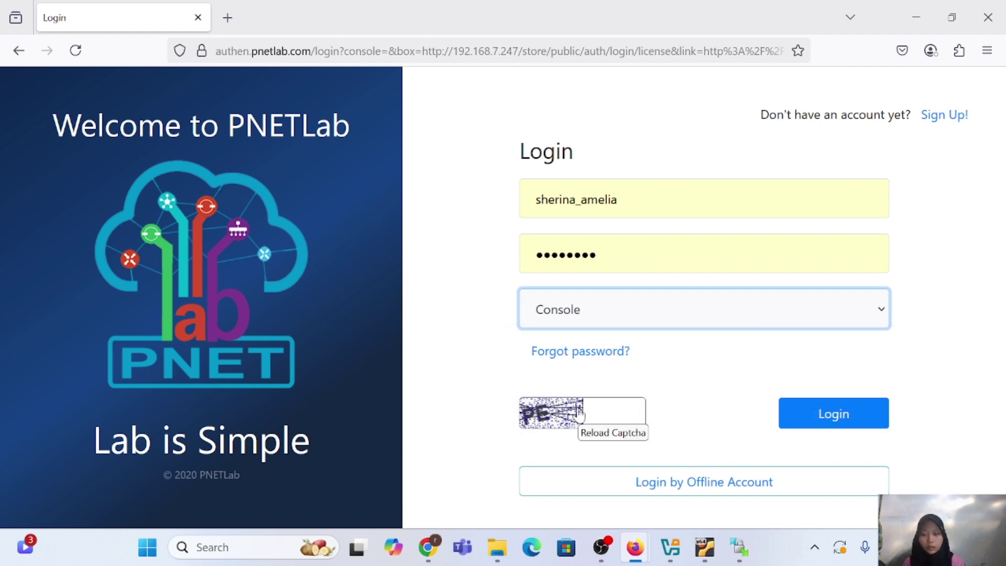
pyautogui.click(610, 413)
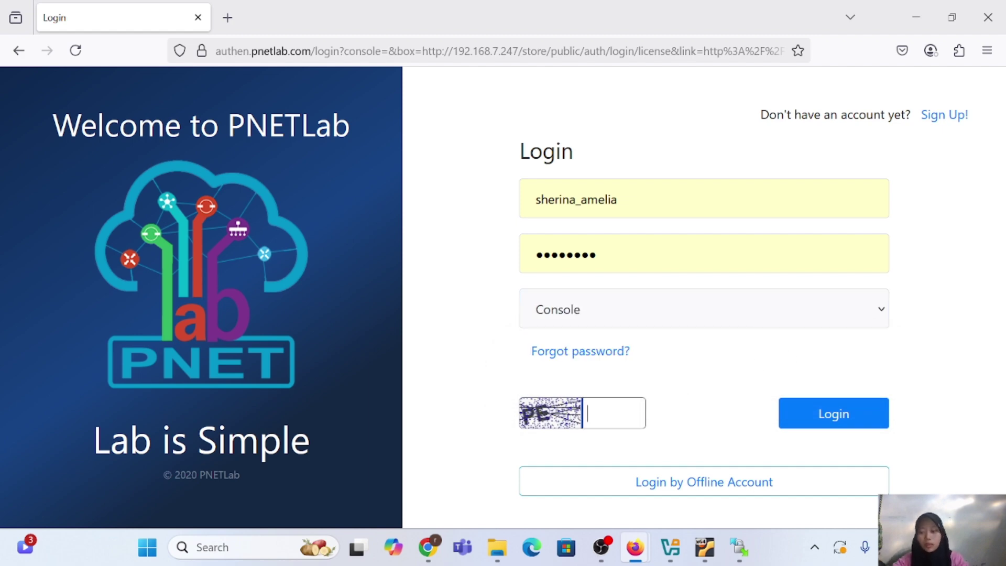
pyautogui.moveTo(719, 563)
pyautogui.press('capslock')
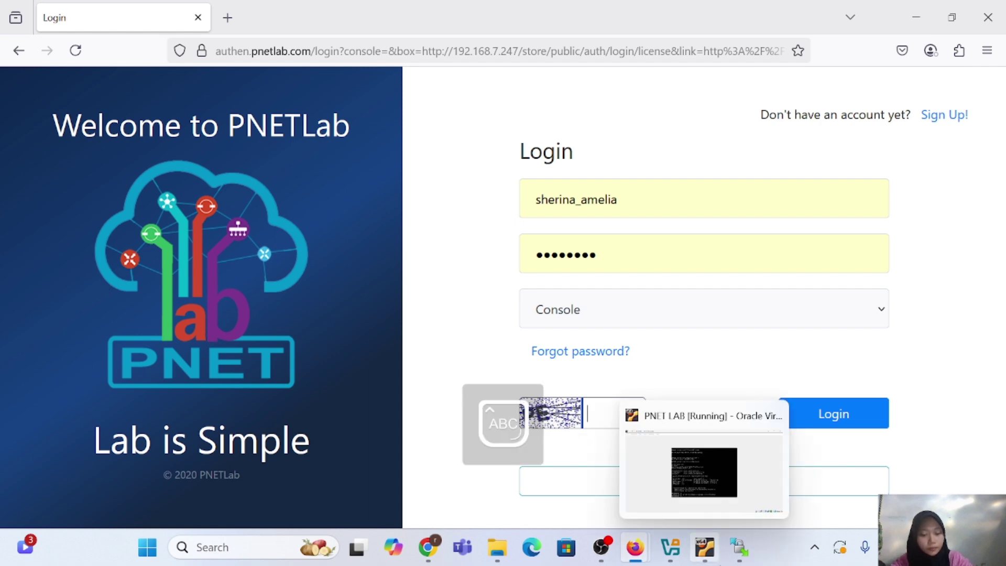
pyautogui.write('PE')
pyautogui.press('capslock')
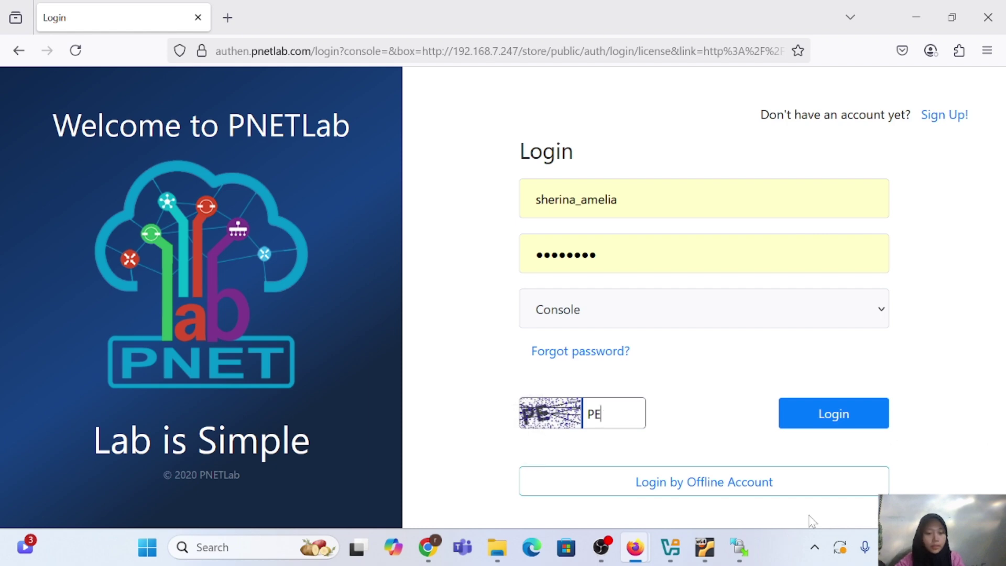
pyautogui.click(839, 415)
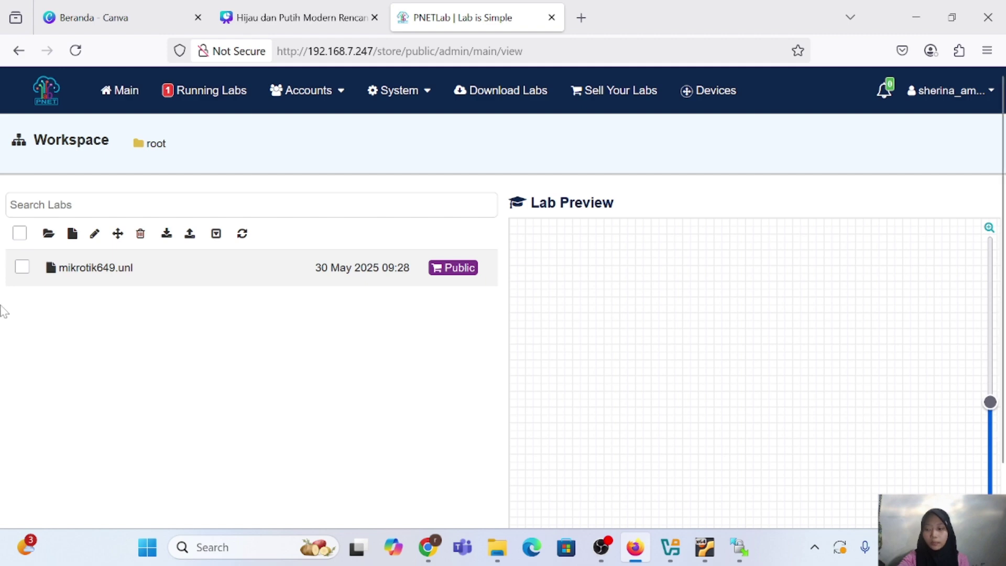
# Step: Create a new lab named "belajar mikrotik dasar" in the root workspace
pyautogui.click(73, 236)
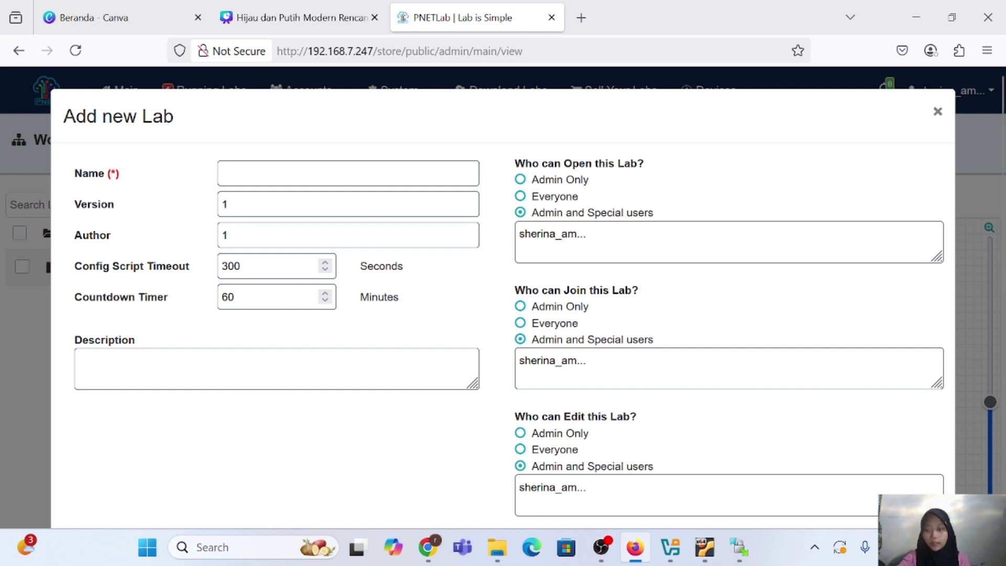
pyautogui.click(233, 173)
pyautogui.write('b')
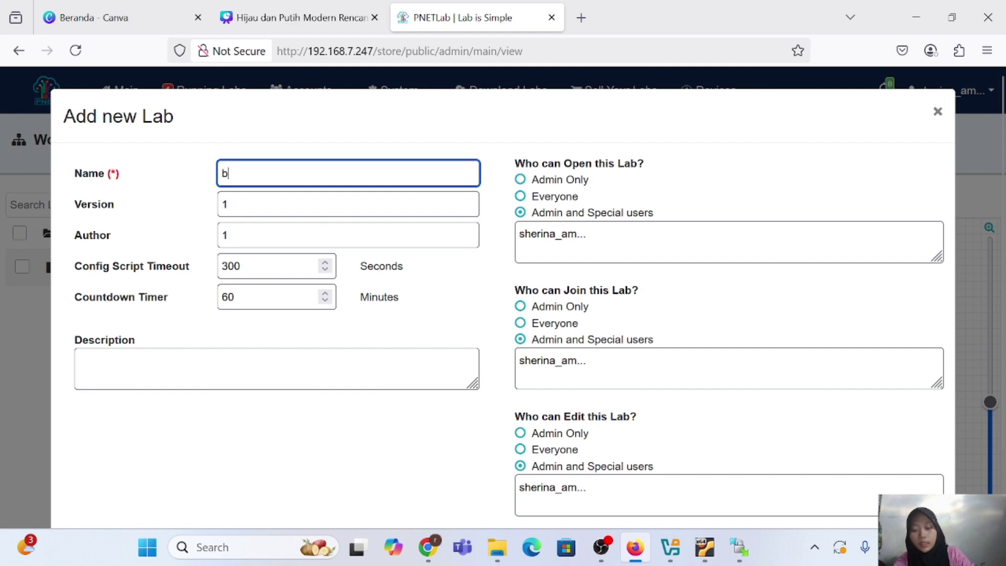
pyautogui.write('ela')
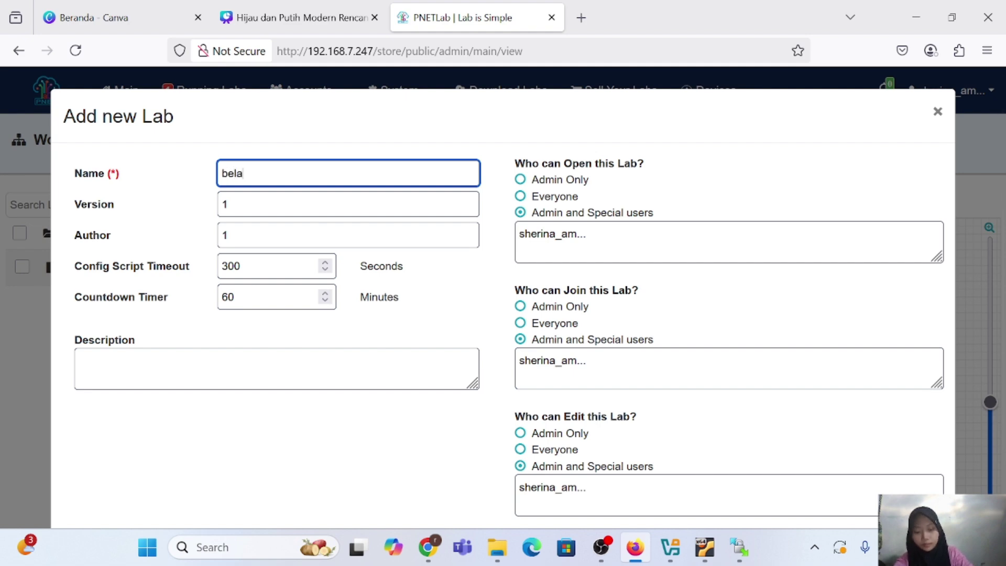
pyautogui.write('jar mi')
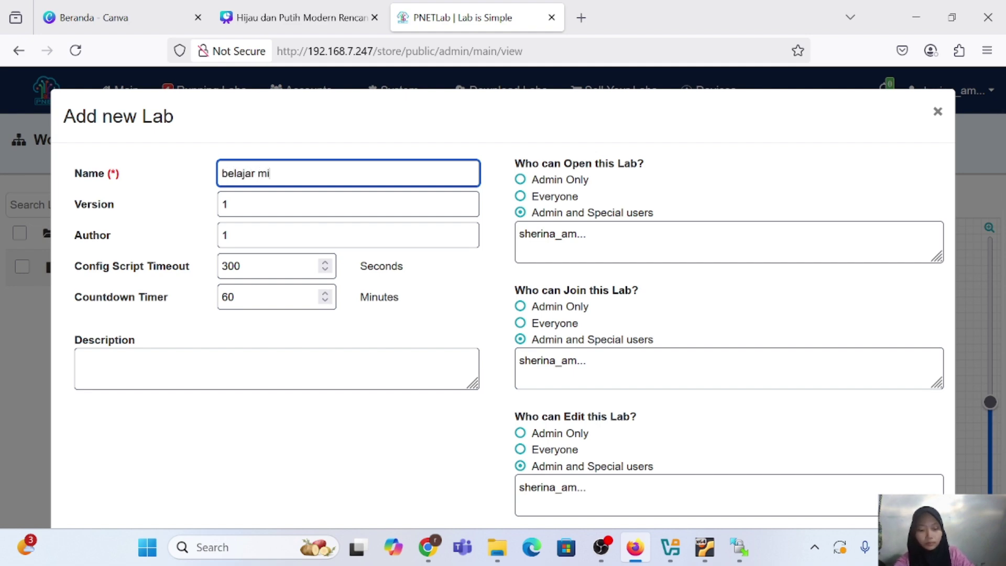
pyautogui.write('krotik')
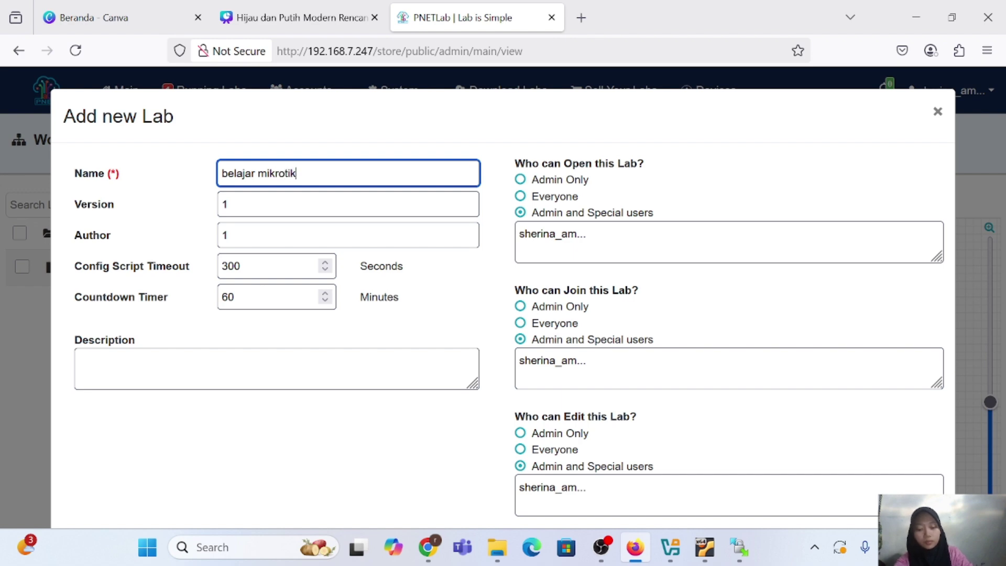
pyautogui.write(' dulu')
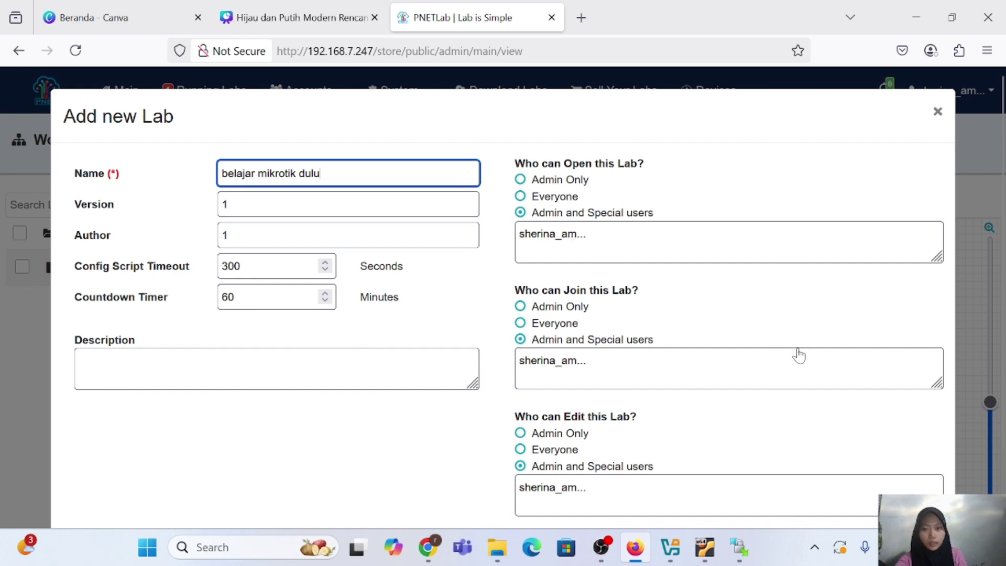
pyautogui.scroll(-2, 798, 354)
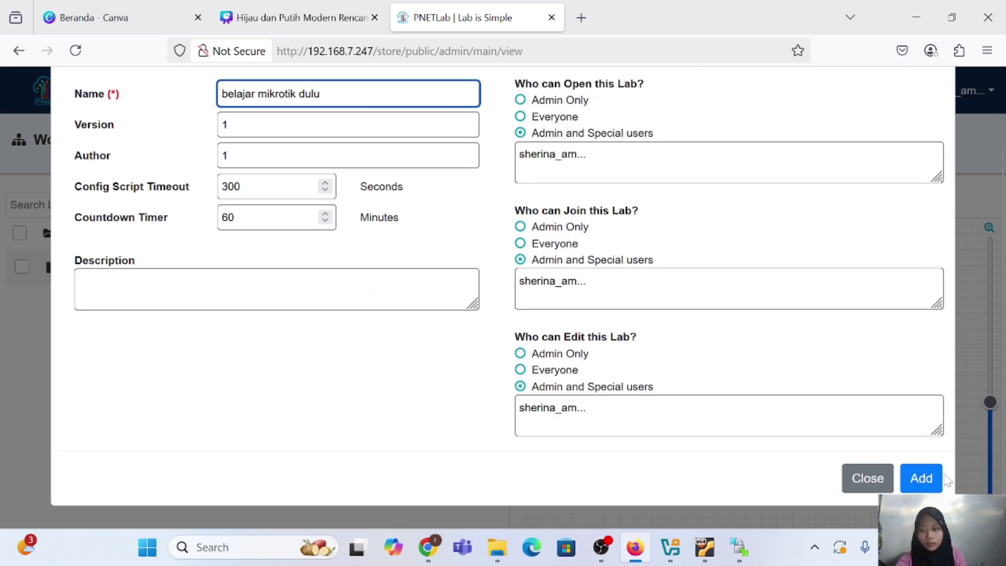
pyautogui.press('BackSpace')
pyautogui.press('BackSpace')
pyautogui.press('BackSpace')
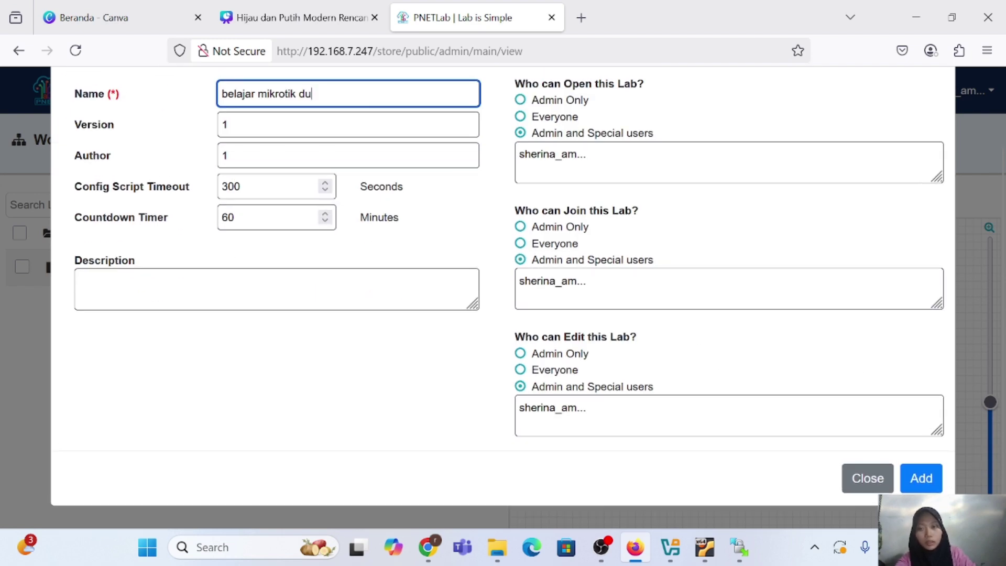
pyautogui.write('asar')
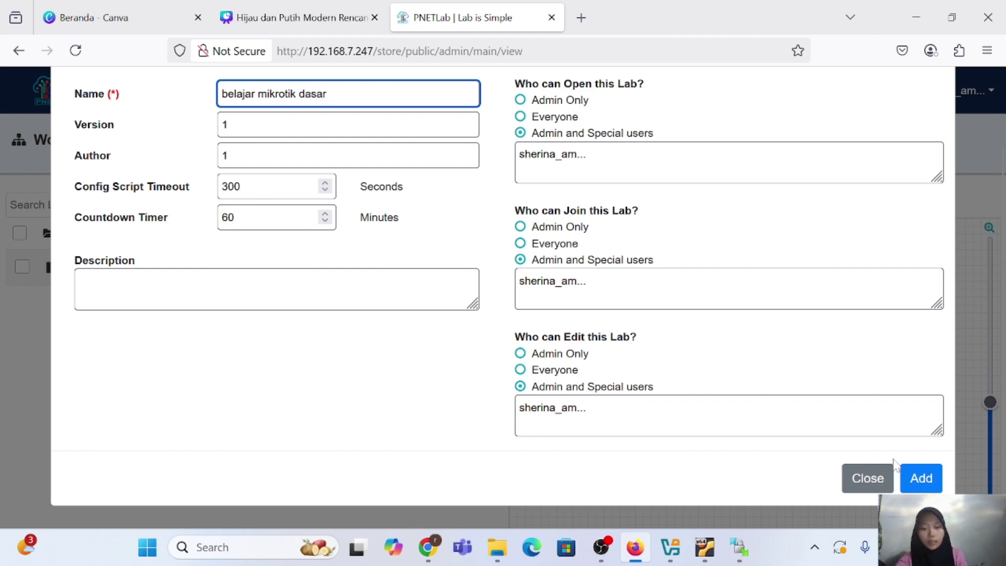
pyautogui.click(929, 480)
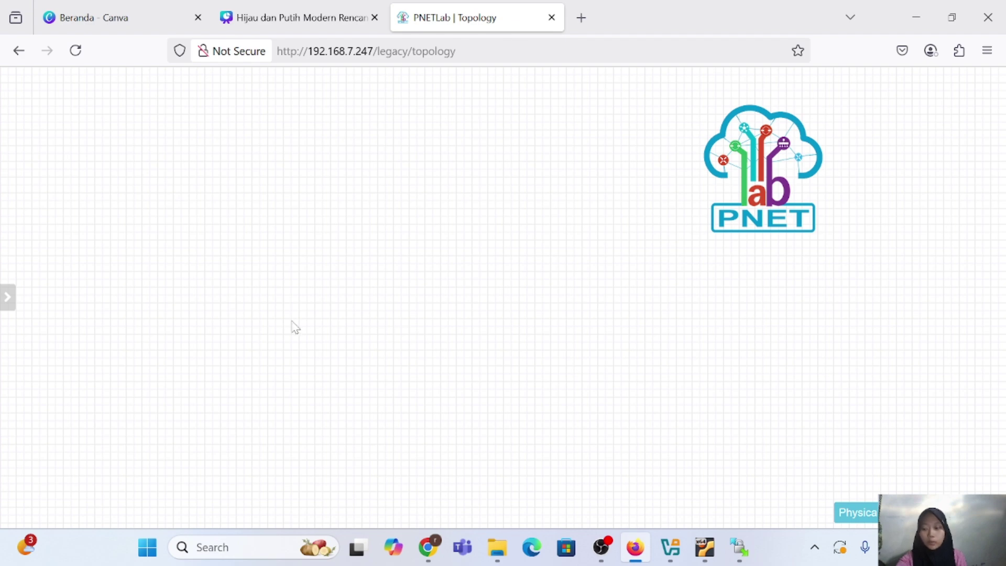
# Step: Begin a new node on the empty topology canvas using the MikroTik RouterOS template
pyautogui.rightClick(308, 267)
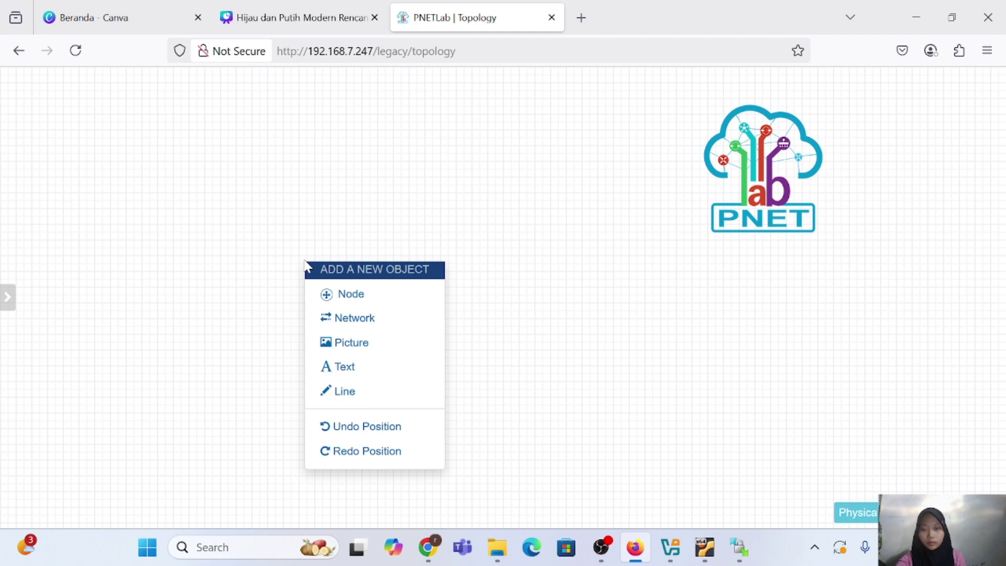
pyautogui.click(343, 296)
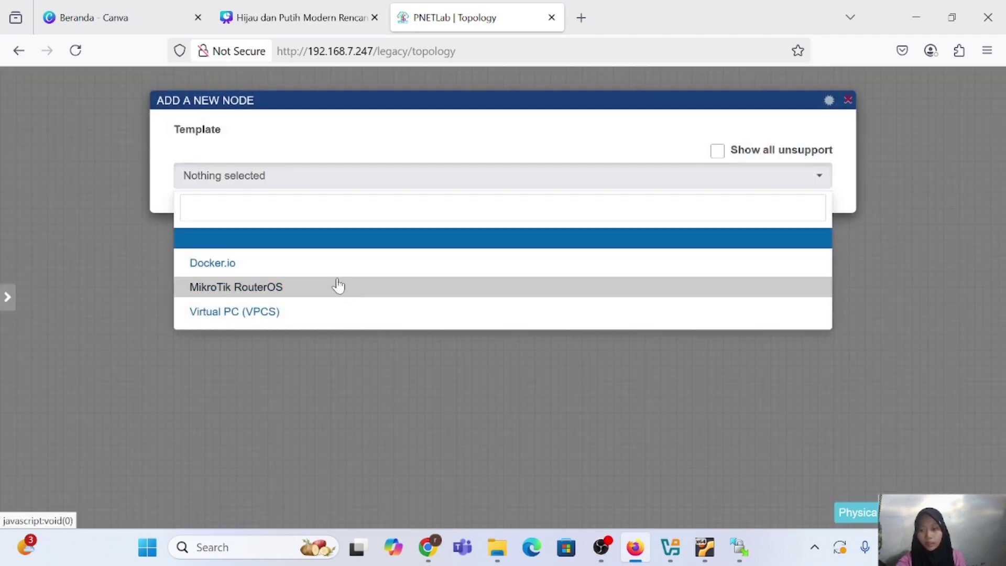
pyautogui.click(338, 287)
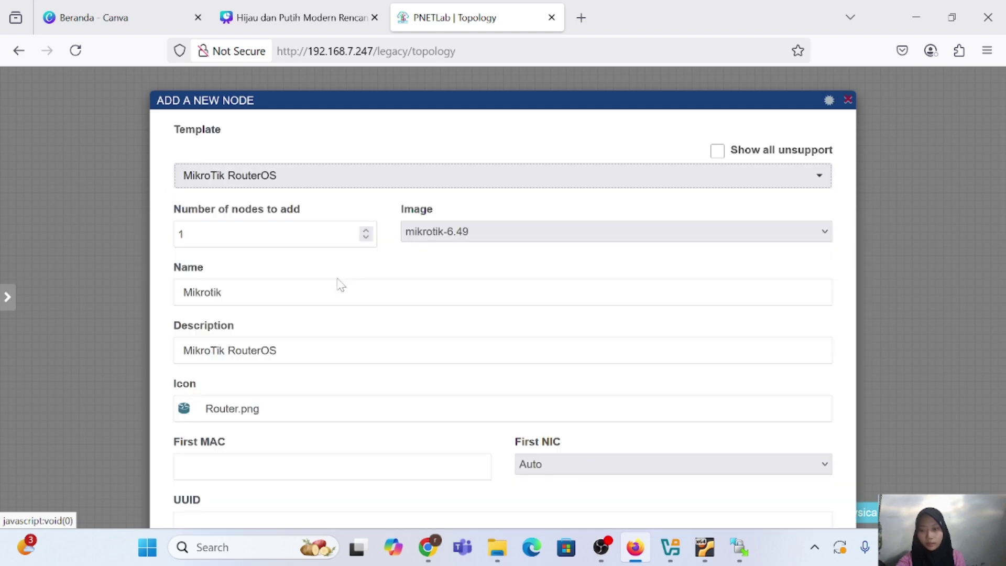
pyautogui.scroll(-10, 343, 352)
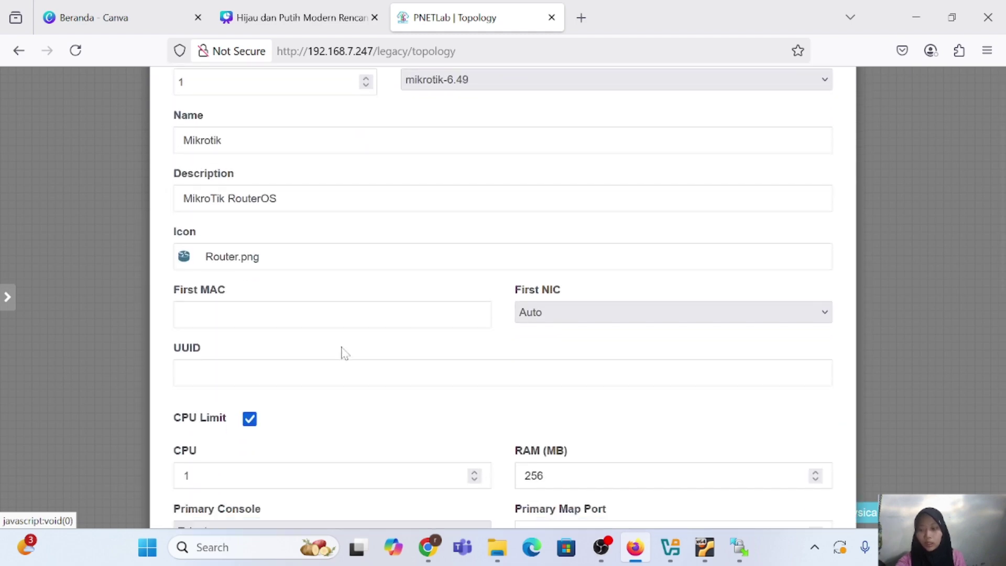
pyautogui.scroll(-1, 343, 352)
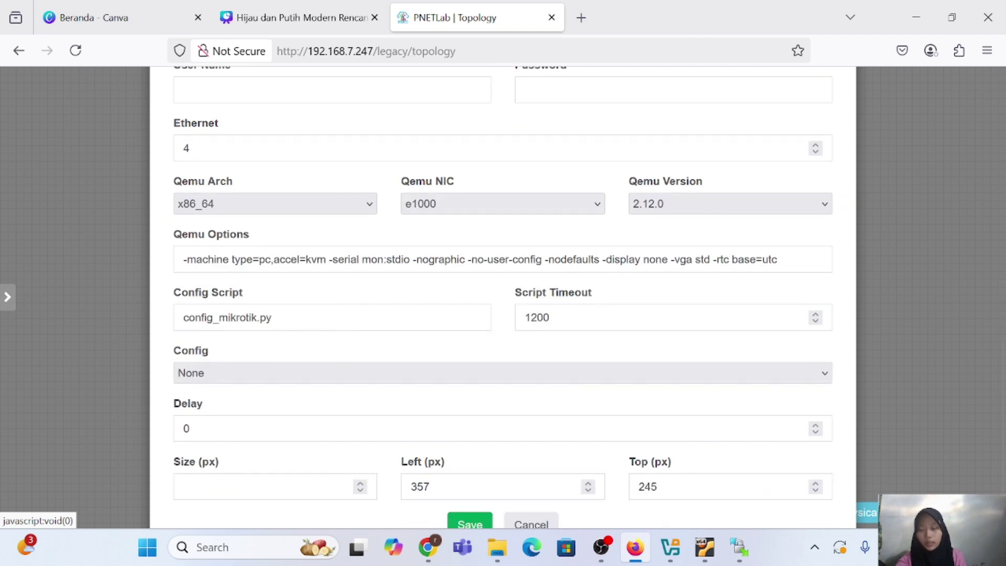
# Step: Clear the entire Qemu Options value of the new MikroTik node and save the node to the topology
pyautogui.click(385, 259)
pyautogui.press('BackSpace')
pyautogui.press('BackSpace')
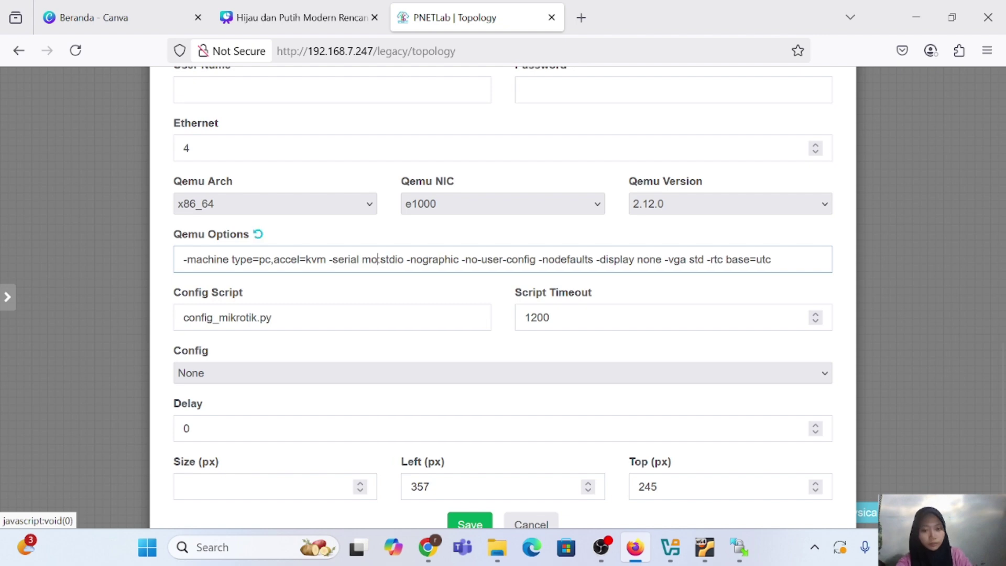
pyautogui.press('BackSpace')
pyautogui.press('BackSpace')
pyautogui.press('BackSpace')
pyautogui.press('BackSpace')
pyautogui.press('BackSpace')
pyautogui.press('BackSpace')
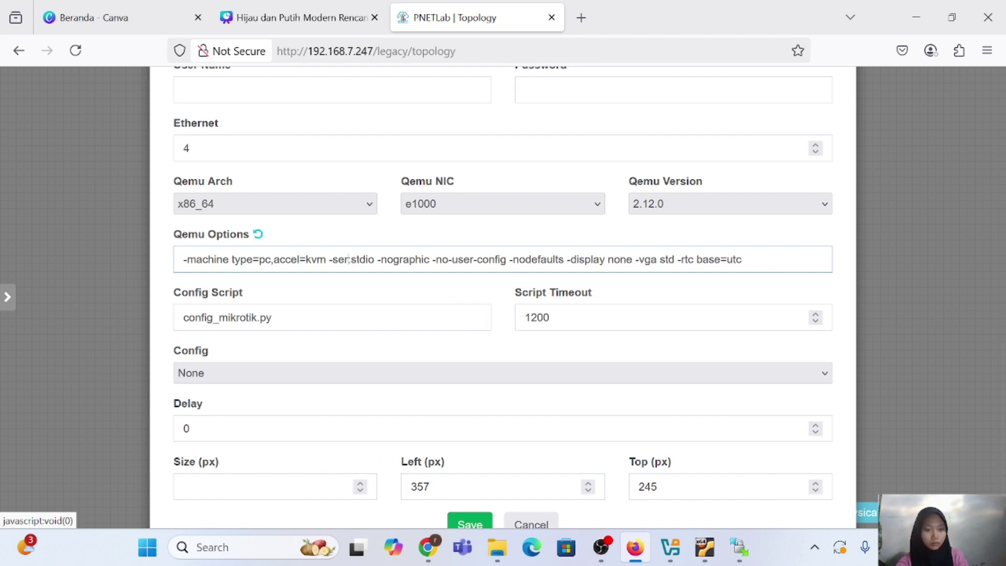
pyautogui.write(':')
pyautogui.press('End')
pyautogui.press('BackSpace')
pyautogui.press('BackSpace')
pyautogui.press('BackSpace')
pyautogui.press('BackSpace')
pyautogui.press('BackSpace')
pyautogui.press('BackSpace')
pyautogui.press('BackSpace')
pyautogui.press('BackSpace')
pyautogui.press('BackSpace')
pyautogui.press('BackSpace')
pyautogui.press('BackSpace')
pyautogui.press('BackSpace')
pyautogui.press('BackSpace')
pyautogui.press('BackSpace')
pyautogui.press('BackSpace')
pyautogui.press('BackSpace')
pyautogui.press('BackSpace')
pyautogui.press('BackSpace')
pyautogui.press('BackSpace')
pyautogui.press('BackSpace')
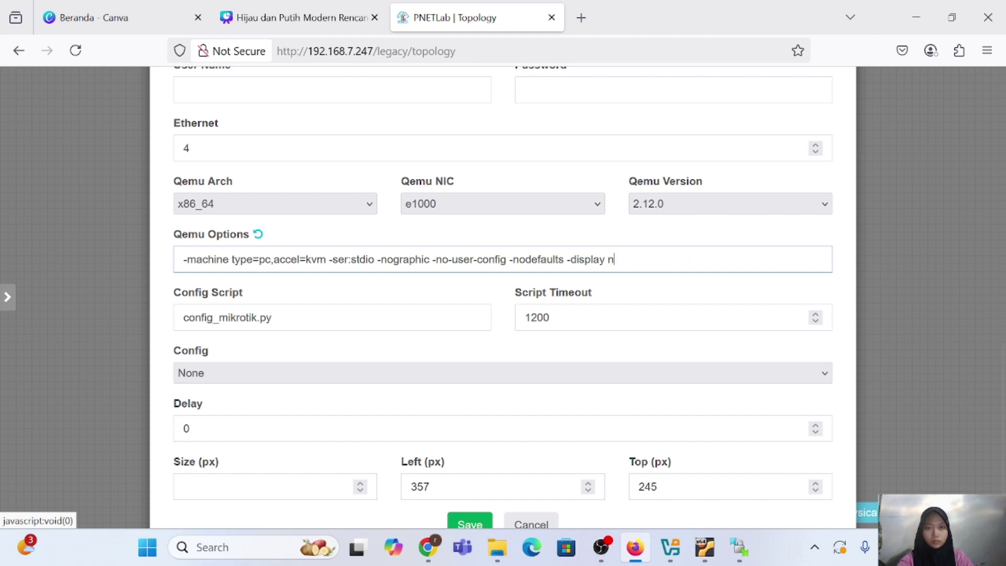
pyautogui.press('BackSpace')
pyautogui.press('BackSpace')
pyautogui.press('BackSpace')
pyautogui.press('BackSpace')
pyautogui.press('BackSpace')
pyautogui.press('BackSpace')
pyautogui.press('BackSpace')
pyautogui.press('BackSpace')
pyautogui.press('BackSpace')
pyautogui.press('BackSpace')
pyautogui.press('BackSpace')
pyautogui.press('BackSpace')
pyautogui.press('BackSpace')
pyautogui.press('BackSpace')
pyautogui.press('BackSpace')
pyautogui.press('BackSpace')
pyautogui.press('BackSpace')
pyautogui.press('BackSpace')
pyautogui.press('BackSpace')
pyautogui.press('BackSpace')
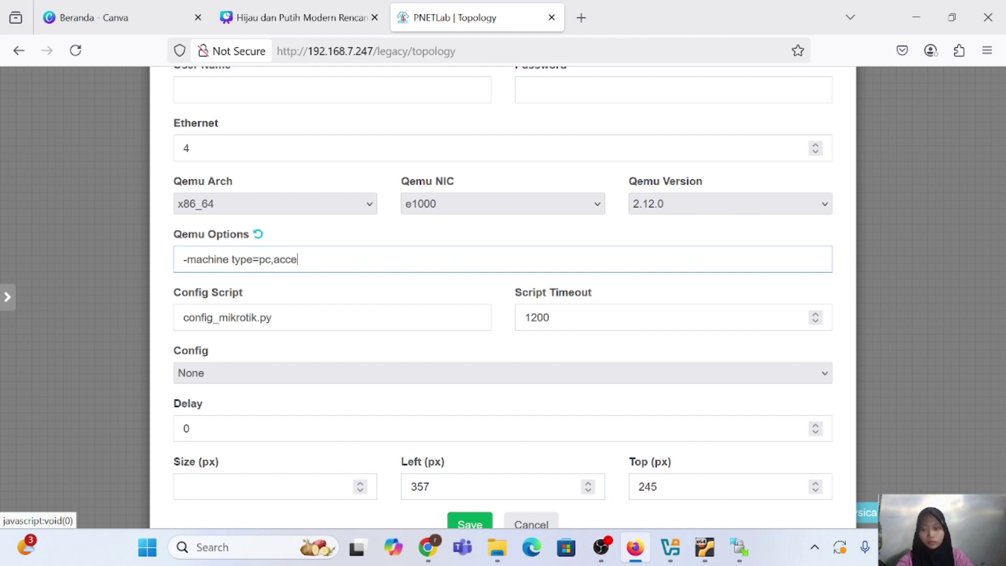
pyautogui.press('BackSpace')
pyautogui.press('BackSpace')
pyautogui.press('BackSpace')
pyautogui.press('BackSpace')
pyautogui.press('BackSpace')
pyautogui.press('BackSpace')
pyautogui.press('BackSpace')
pyautogui.press('BackSpace')
pyautogui.press('BackSpace')
pyautogui.press('BackSpace')
pyautogui.press('BackSpace')
pyautogui.press('BackSpace')
pyautogui.press('BackSpace')
pyautogui.press('BackSpace')
pyautogui.press('BackSpace')
pyautogui.press('BackSpace')
pyautogui.press('BackSpace')
pyautogui.press('BackSpace')
pyautogui.press('BackSpace')
pyautogui.press('BackSpace')
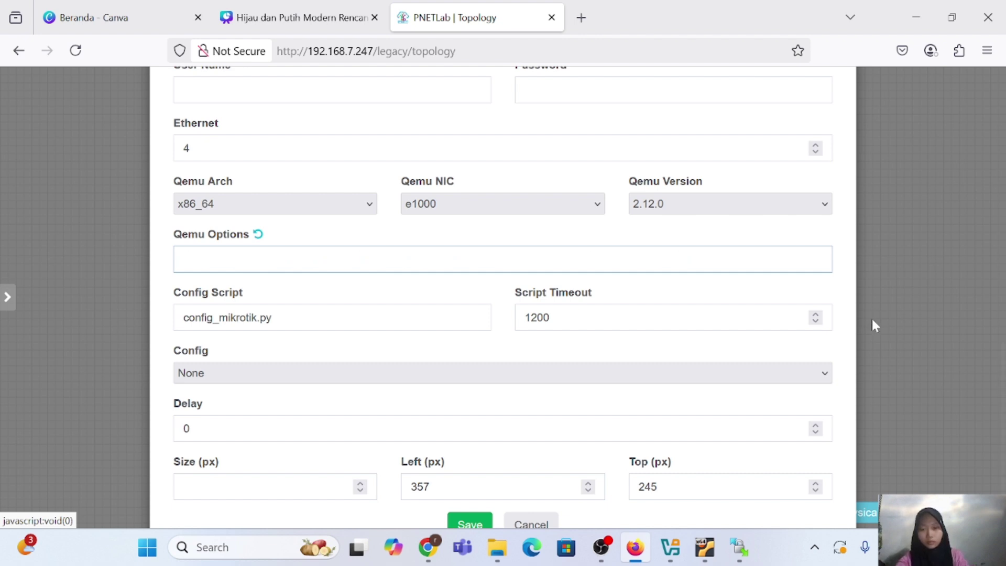
pyautogui.scroll(-2, 557, 333)
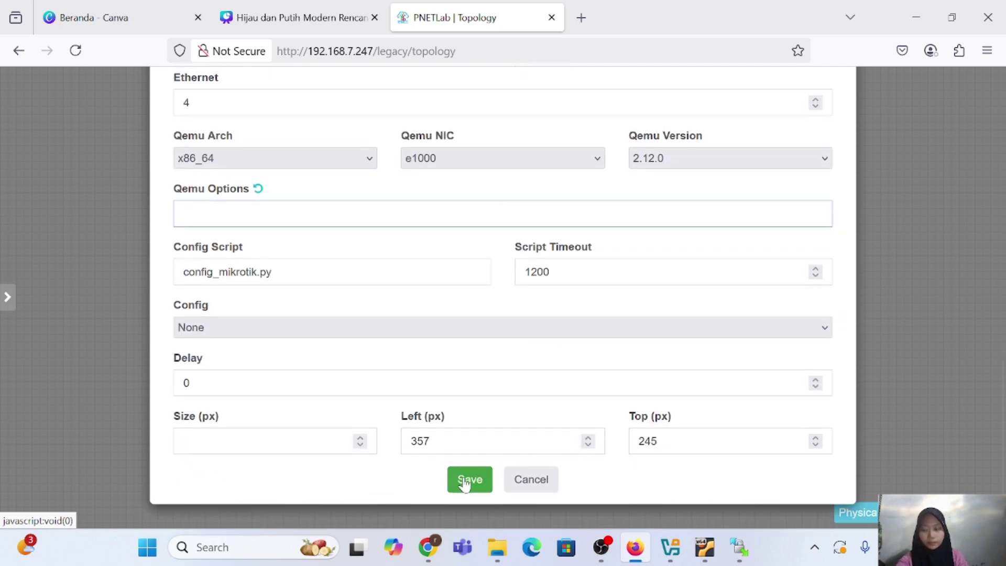
pyautogui.click(464, 481)
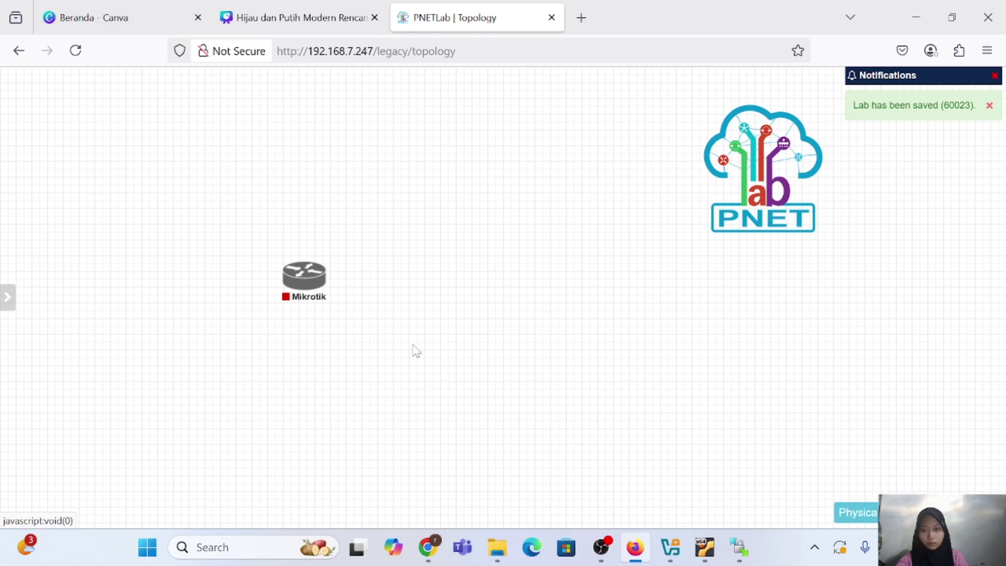
# Step: Add a network named ISP of type Management(Cloud0) to the topology, beside the Mikrotik node
pyautogui.rightClick(453, 286)
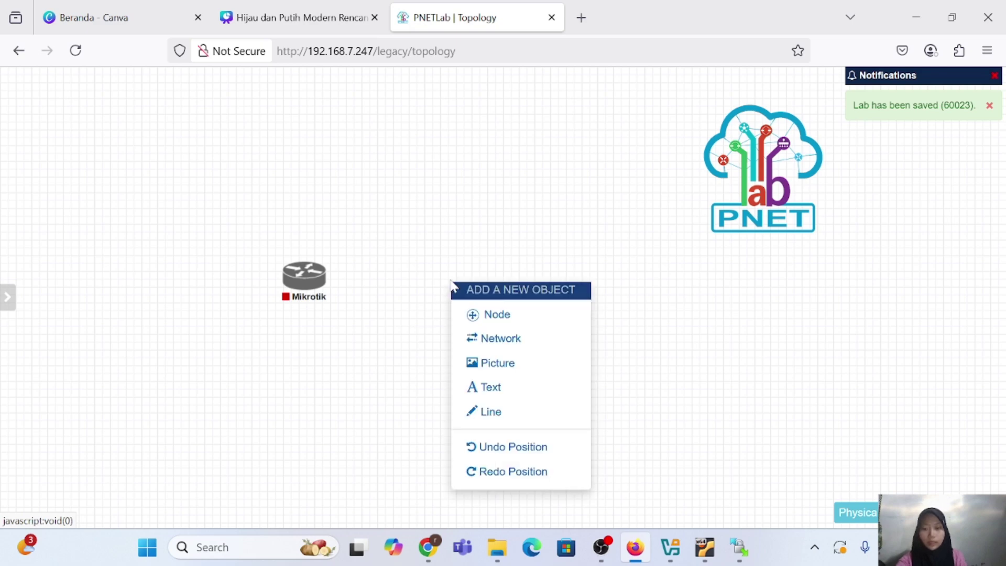
pyautogui.click(491, 346)
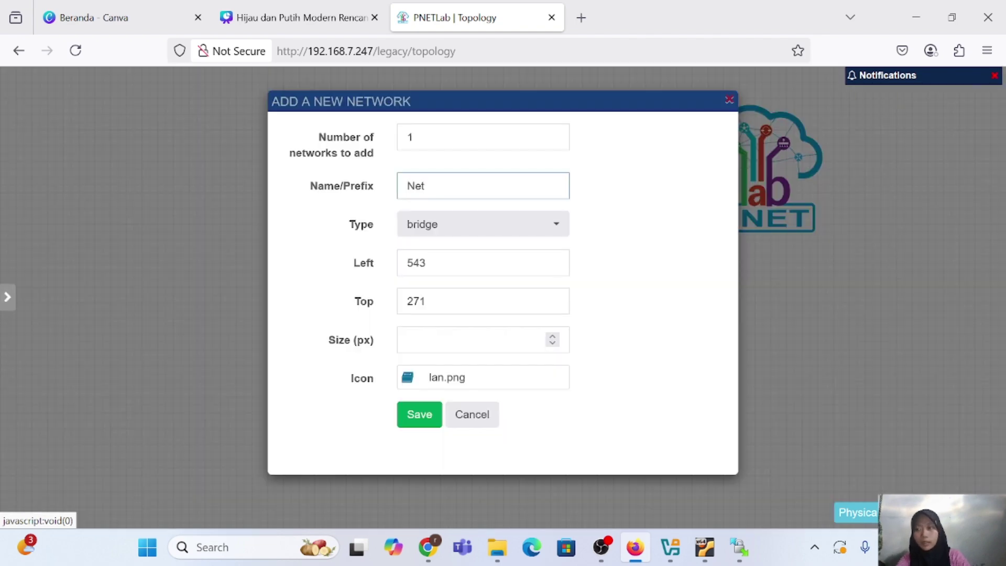
pyautogui.press('capslock')
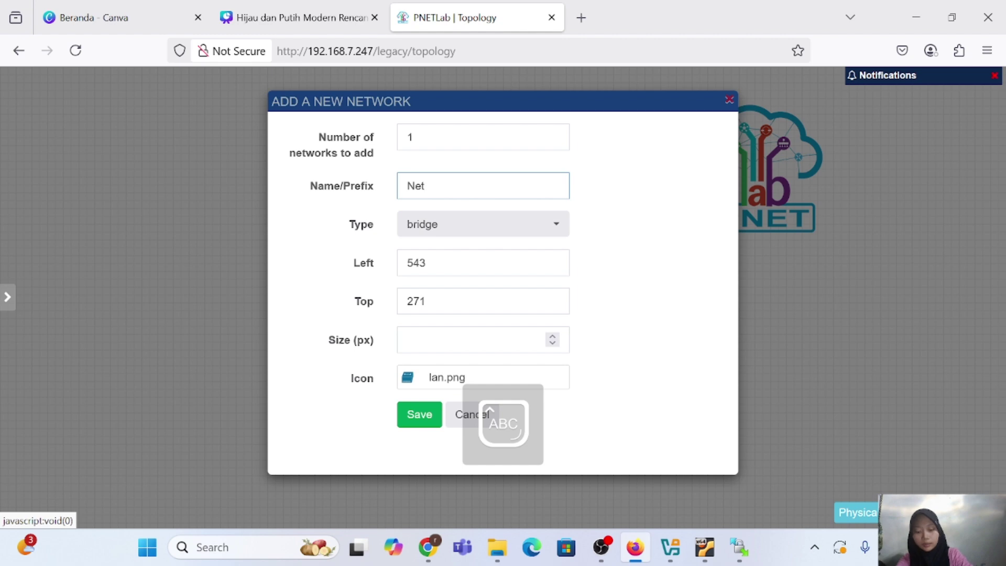
pyautogui.write('IS')
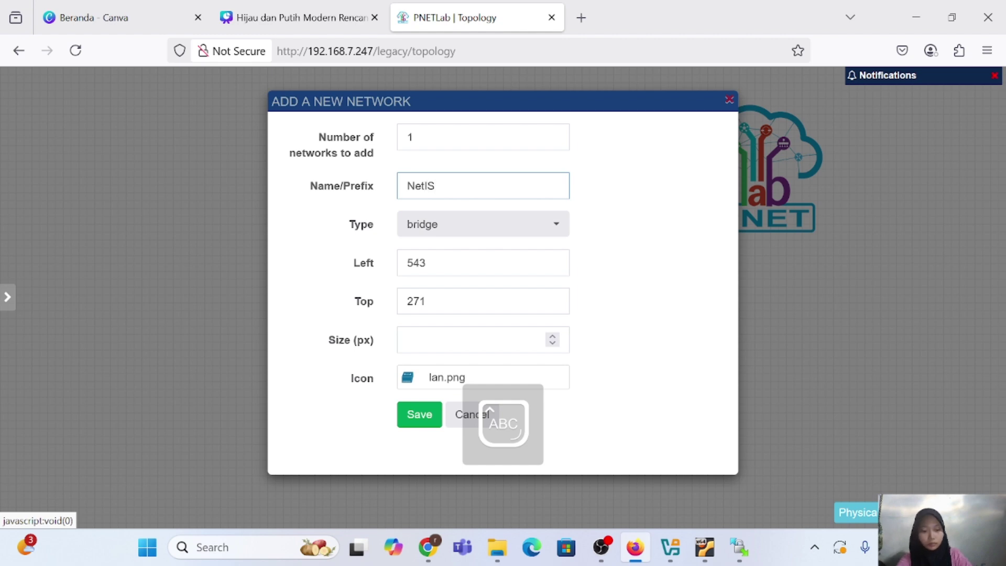
pyautogui.press('BackSpace')
pyautogui.press('BackSpace')
pyautogui.press('BackSpace')
pyautogui.press('BackSpace')
pyautogui.press('BackSpace')
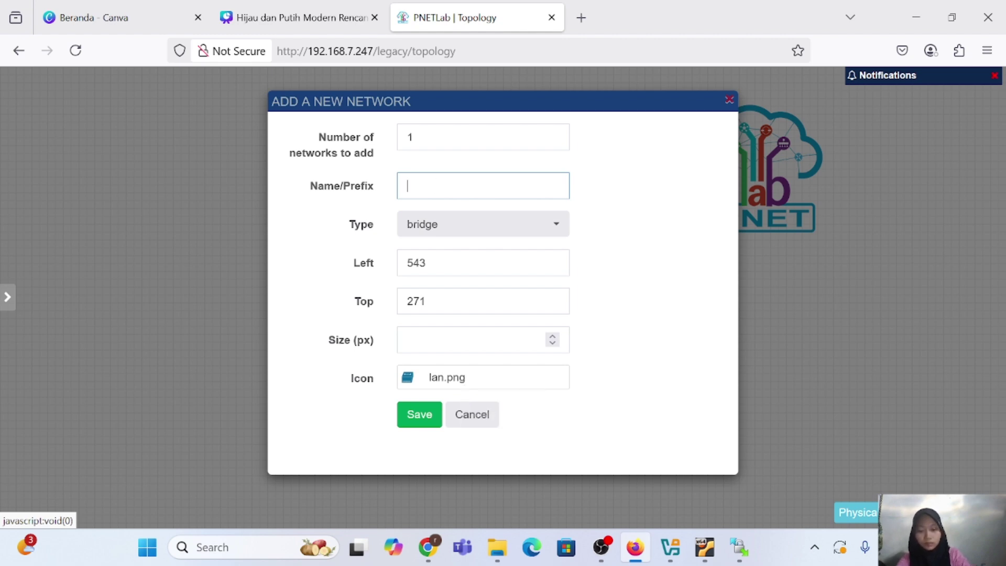
pyautogui.write('ISP')
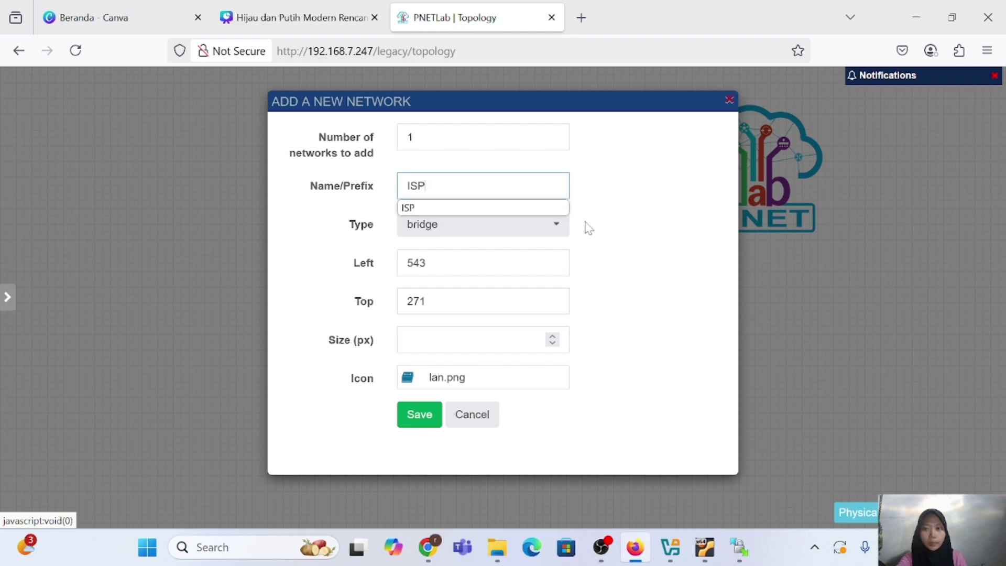
pyautogui.click(559, 231)
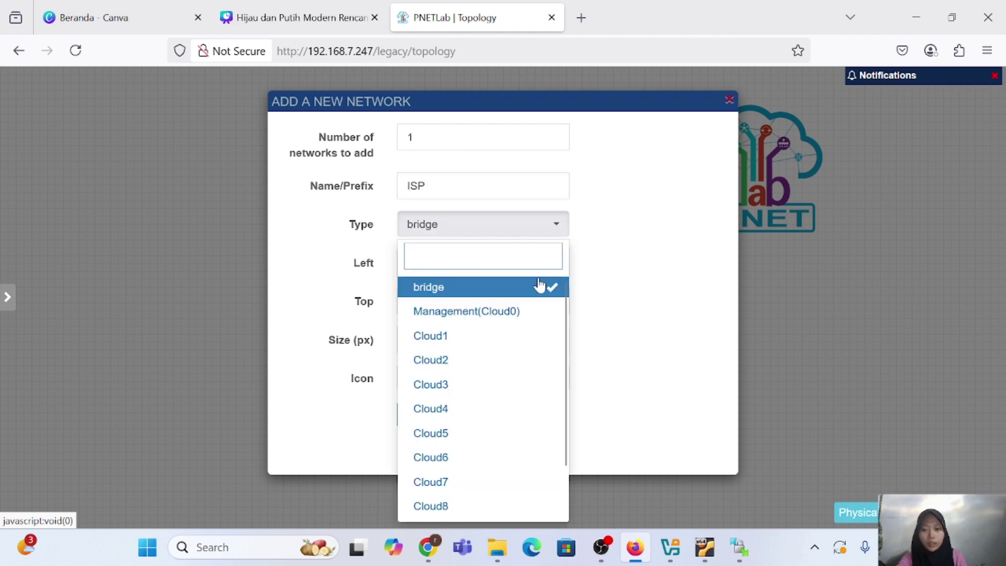
pyautogui.click(529, 312)
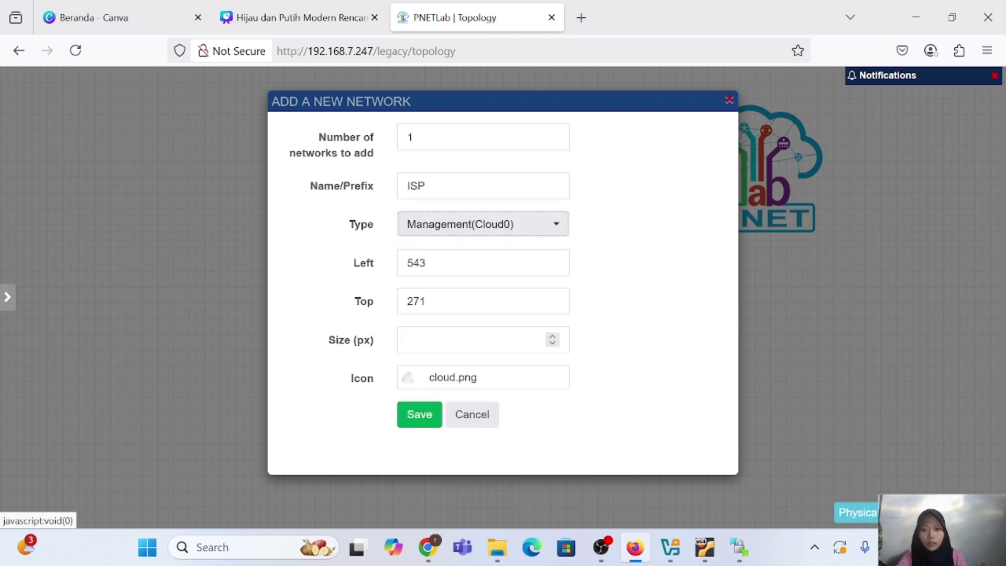
pyautogui.click(414, 418)
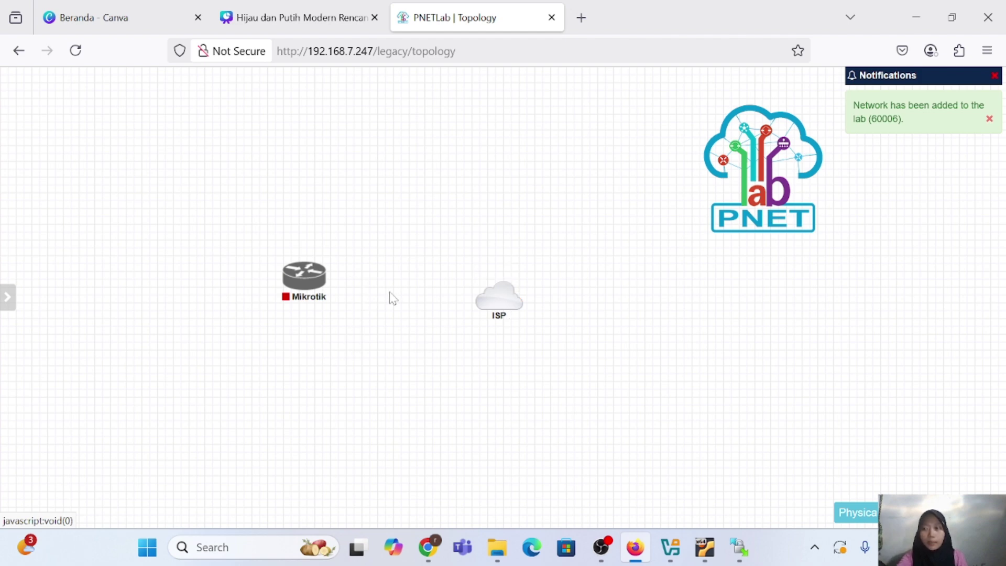
# Step: Connect the Mikrotik node's eth1 interface to the ISP cloud and save the connection
pyautogui.moveTo(316, 265)
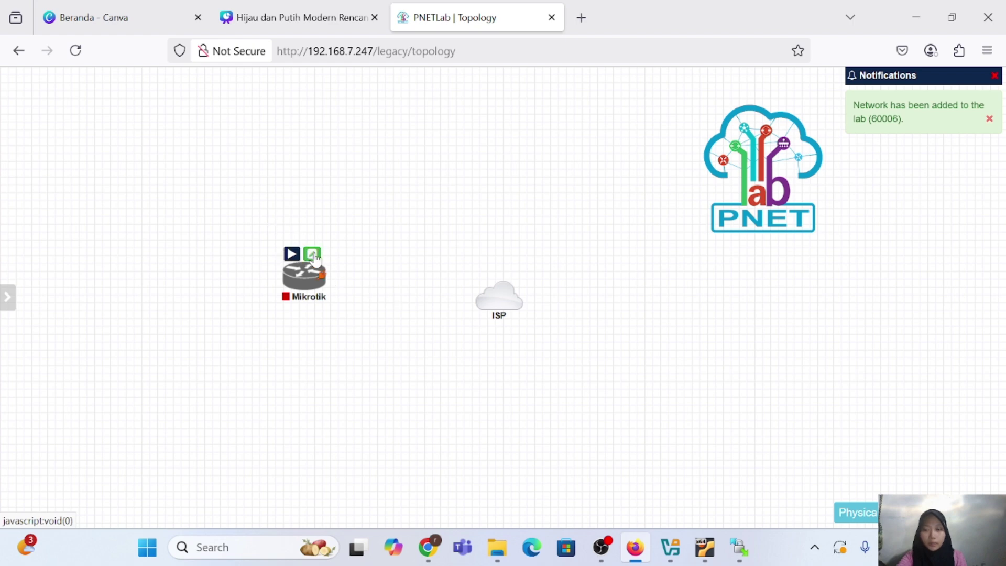
pyautogui.moveTo(324, 274); pyautogui.dragTo(486, 301)
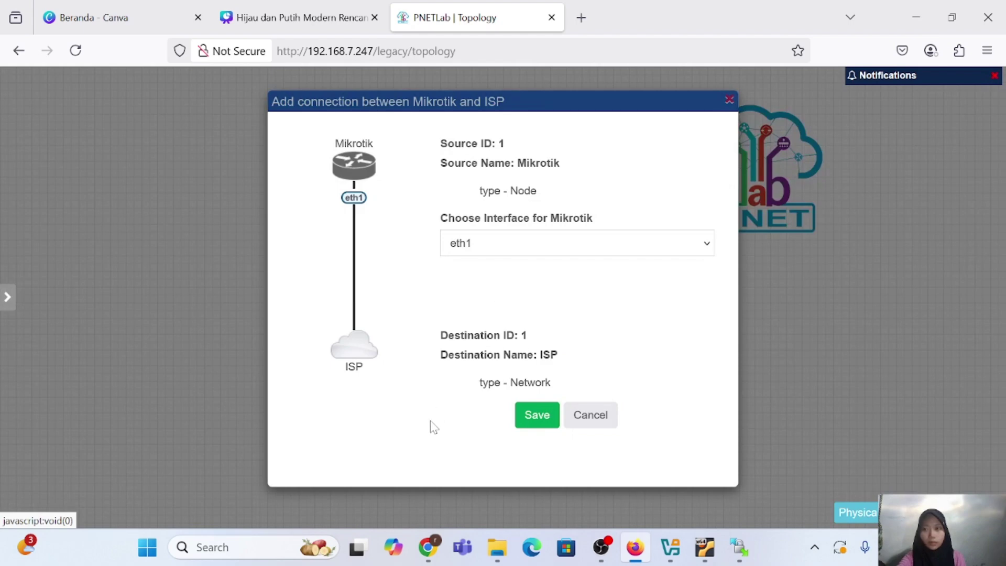
pyautogui.click(543, 415)
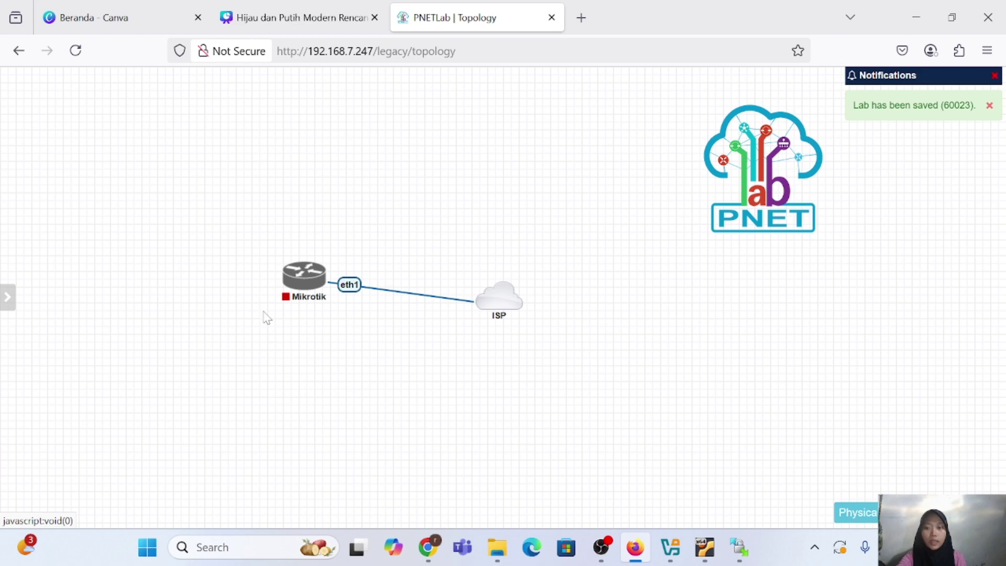
# Step: Start the Mikrotik node and switch the lab's console mode to HTML Console
pyautogui.moveTo(308, 272)
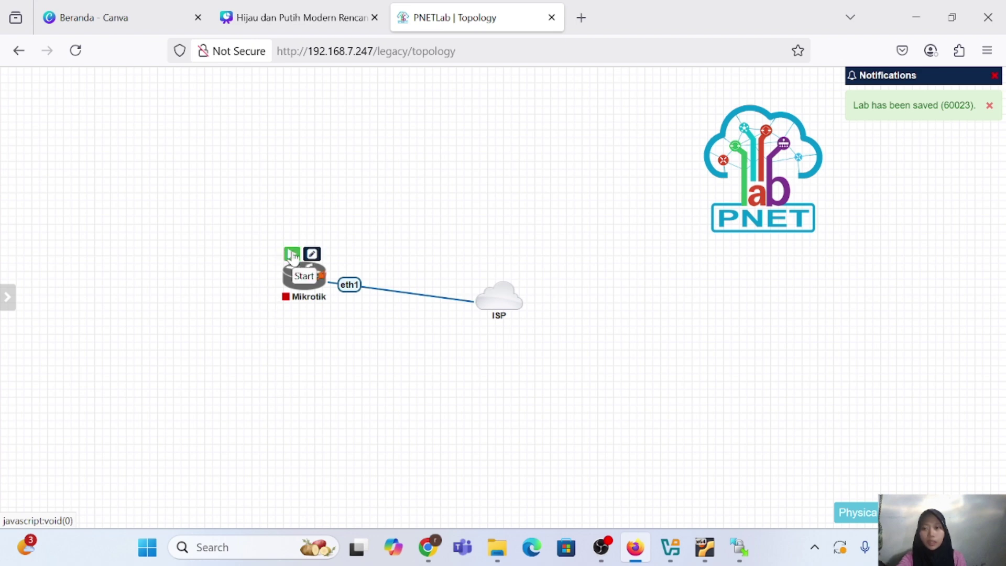
pyautogui.click(293, 254)
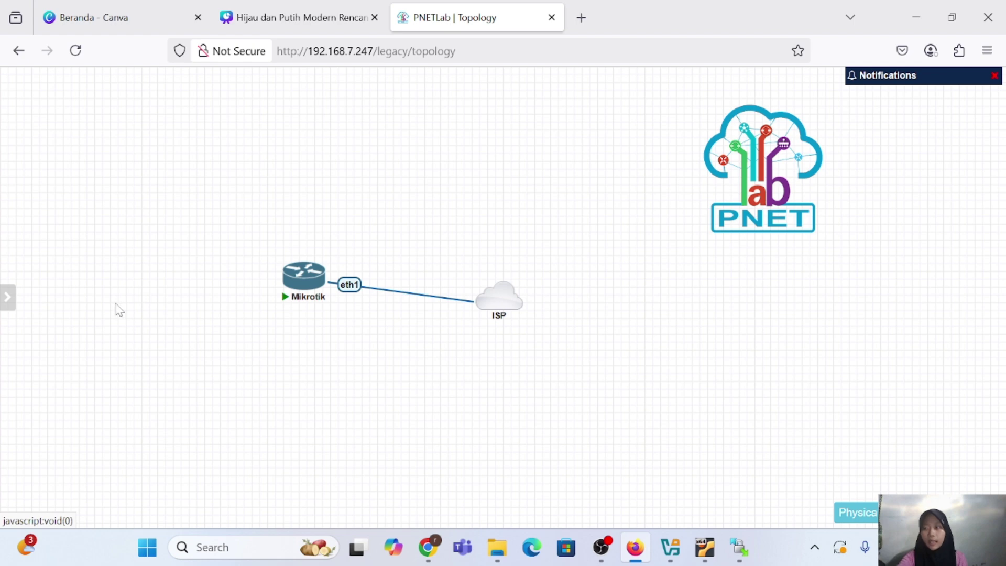
pyautogui.moveTo(10, 304)
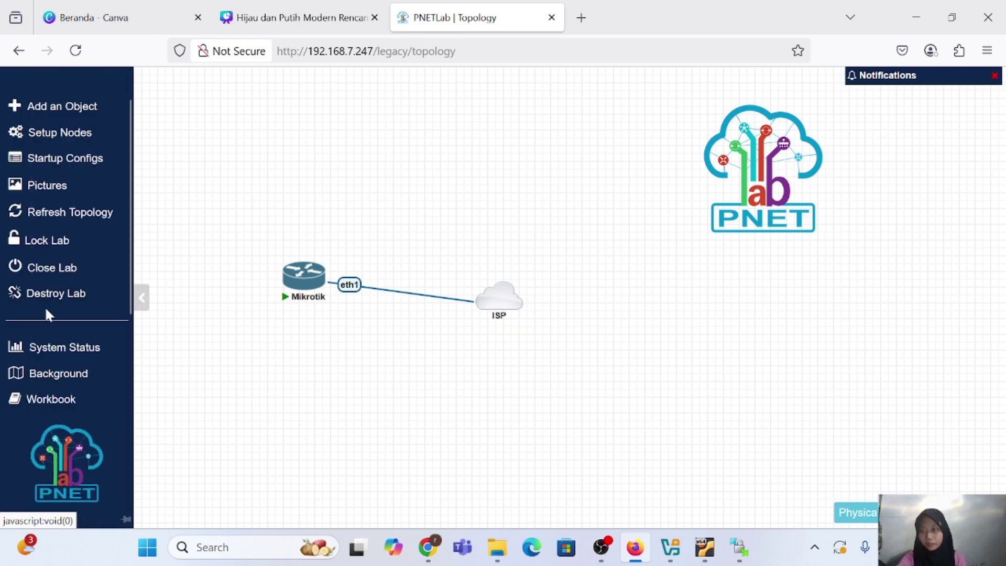
pyautogui.scroll(-2, 46, 282)
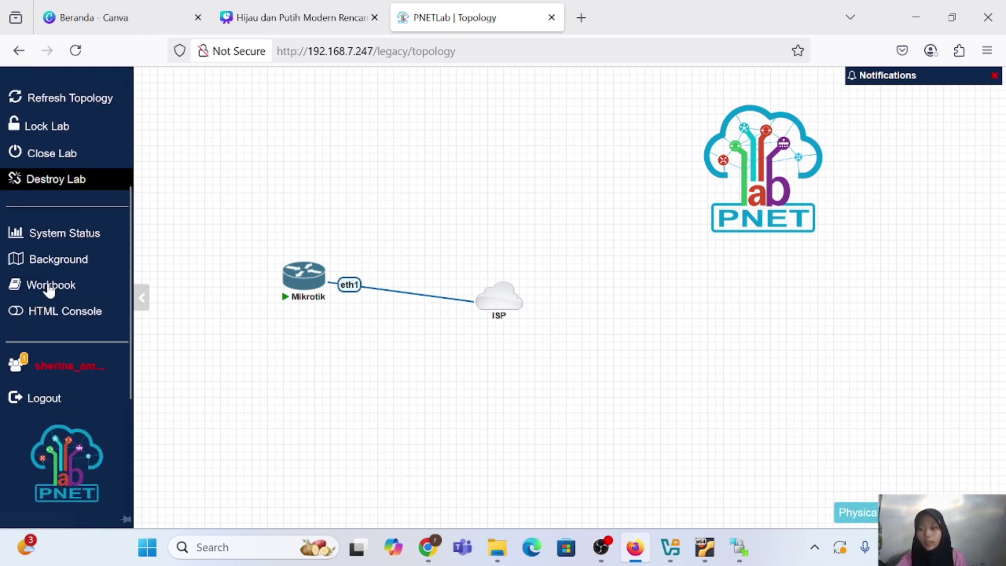
pyautogui.click(81, 317)
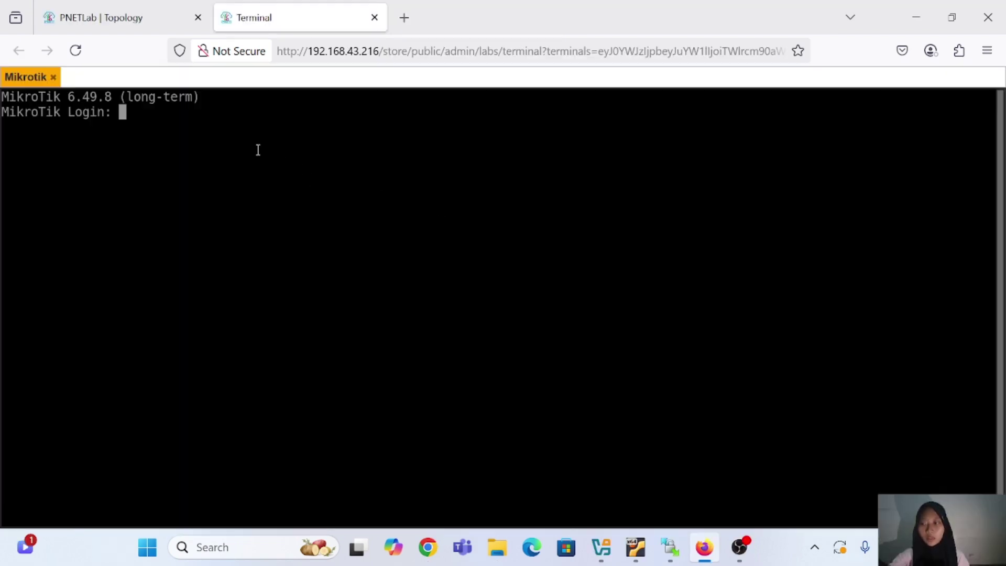
# Step: Log in to the Mikrotik node's console as admin with a blank password
pyautogui.write('a')
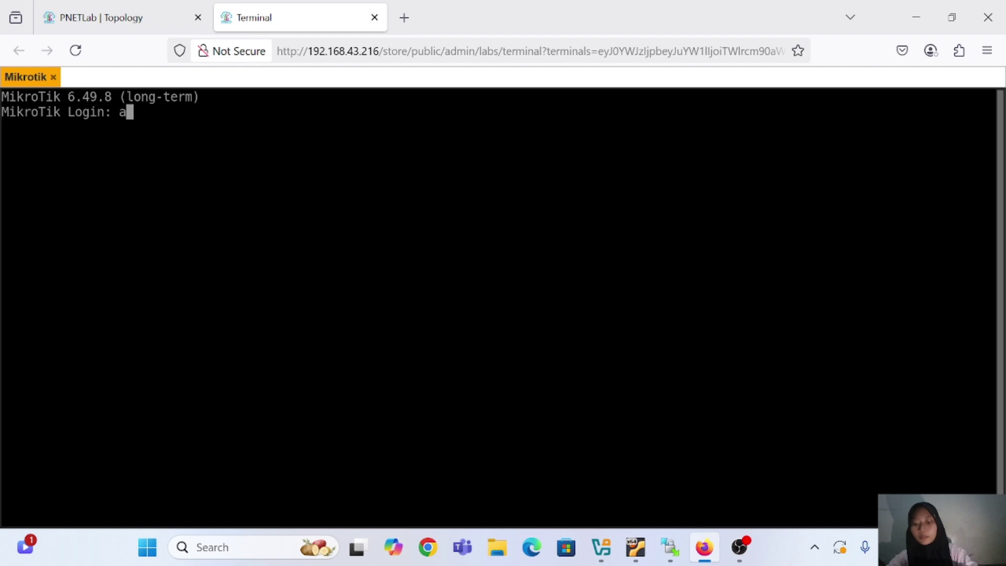
pyautogui.write('dmin')
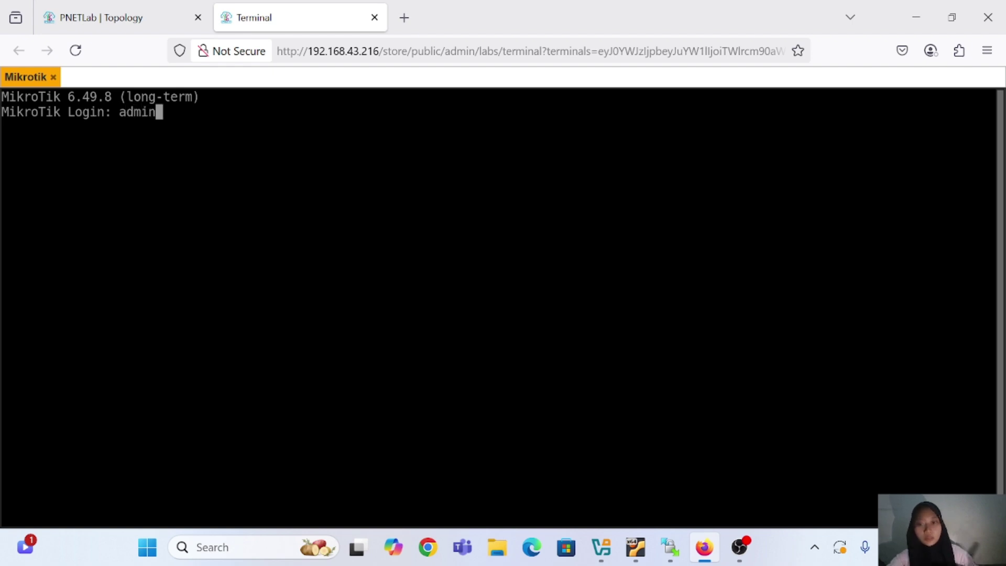
pyautogui.press('Return')
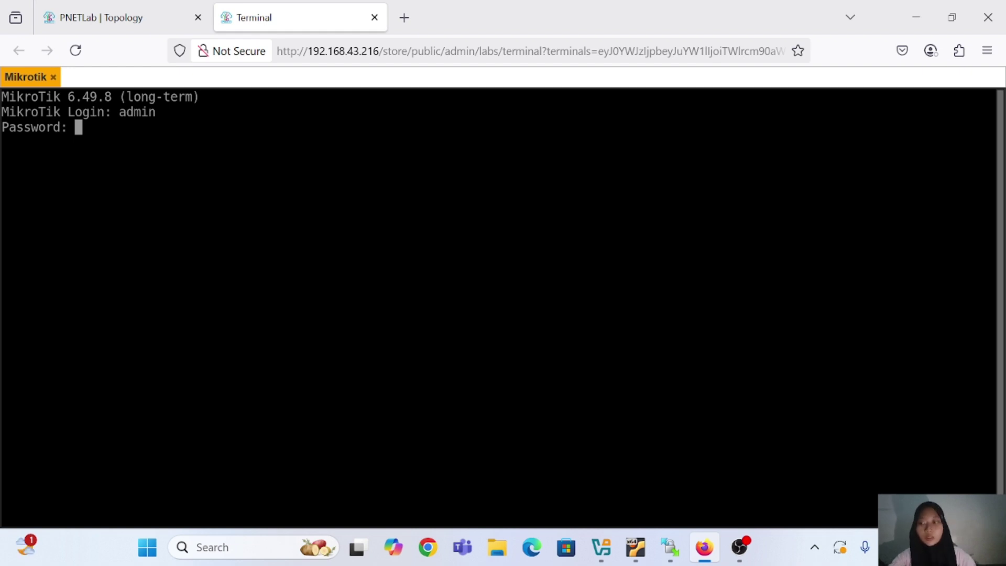
pyautogui.press('Return')
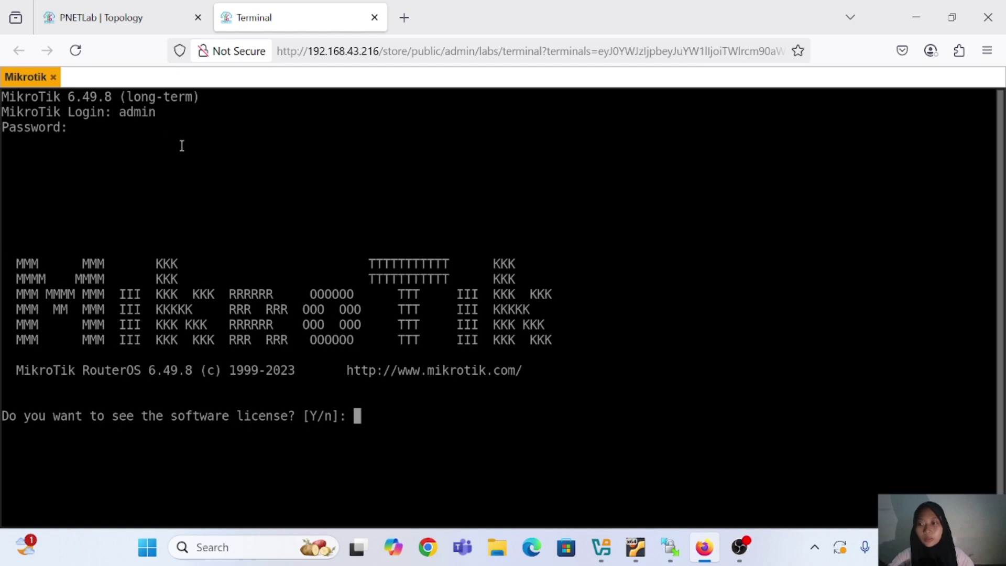
# Step: Display the RouterOS software license, continue past it and skip setting a new password
pyautogui.write('y')
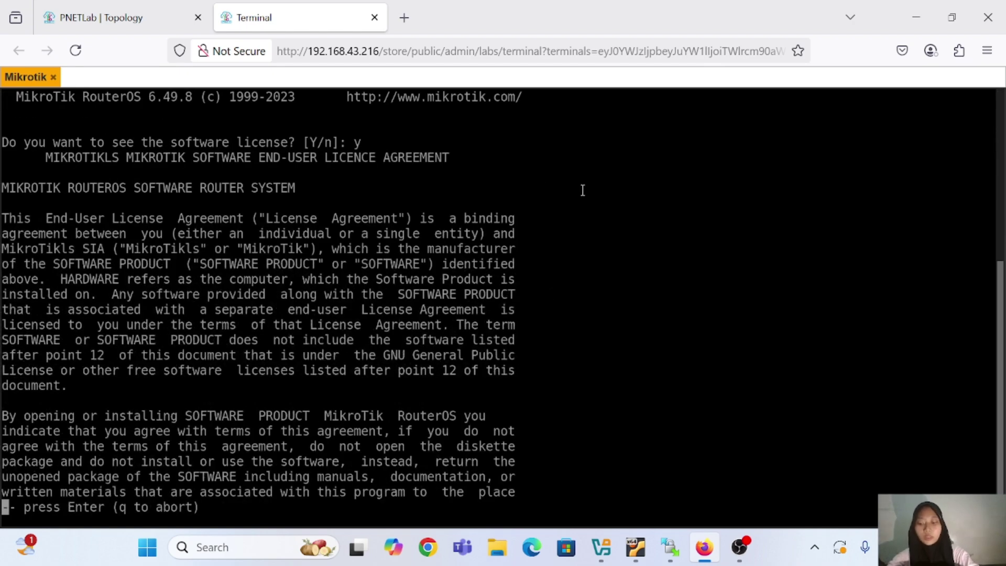
pyautogui.press('Return')
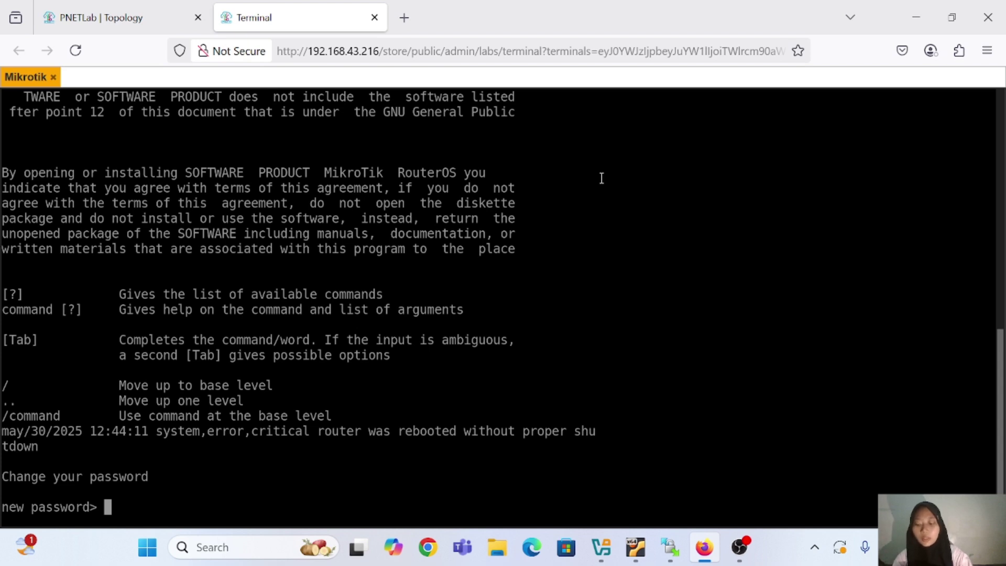
pyautogui.hotkey('ctrl', 'c')
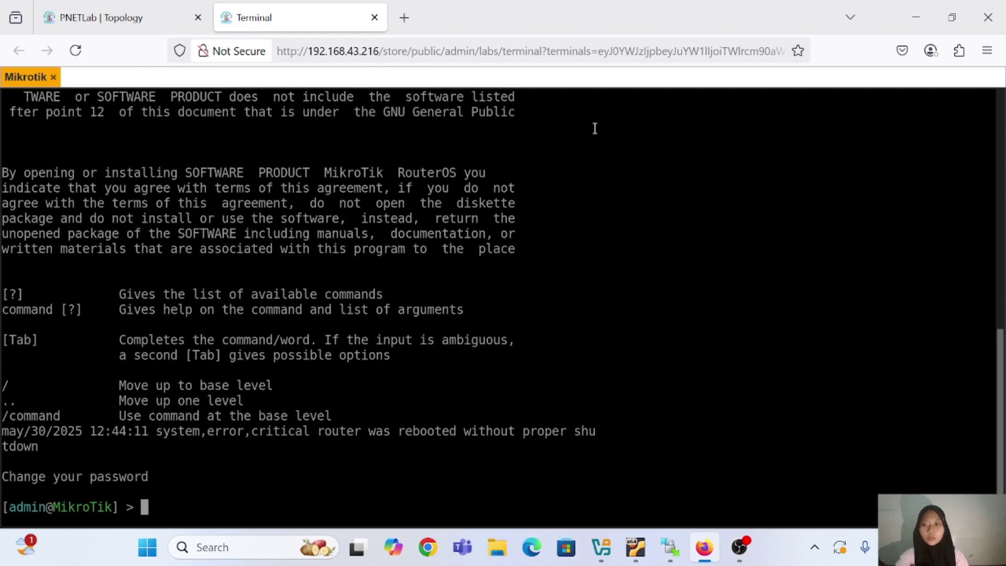
pyautogui.hotkey('ctrl', 'w')
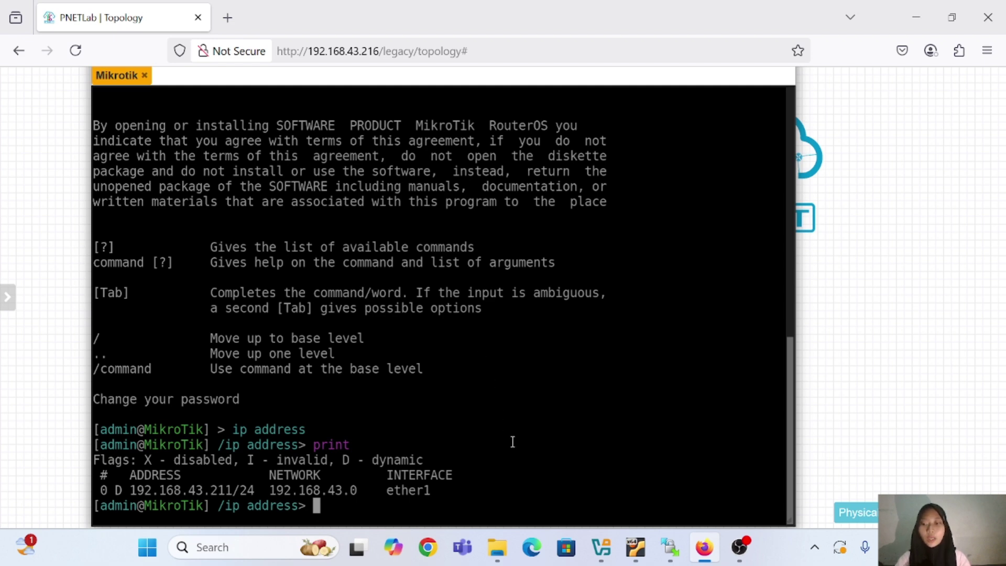
# Step: Launch winbox64 from the LAB SID folder and connect to the router at 192.168.43.211 with login admin
pyautogui.click(495, 547)
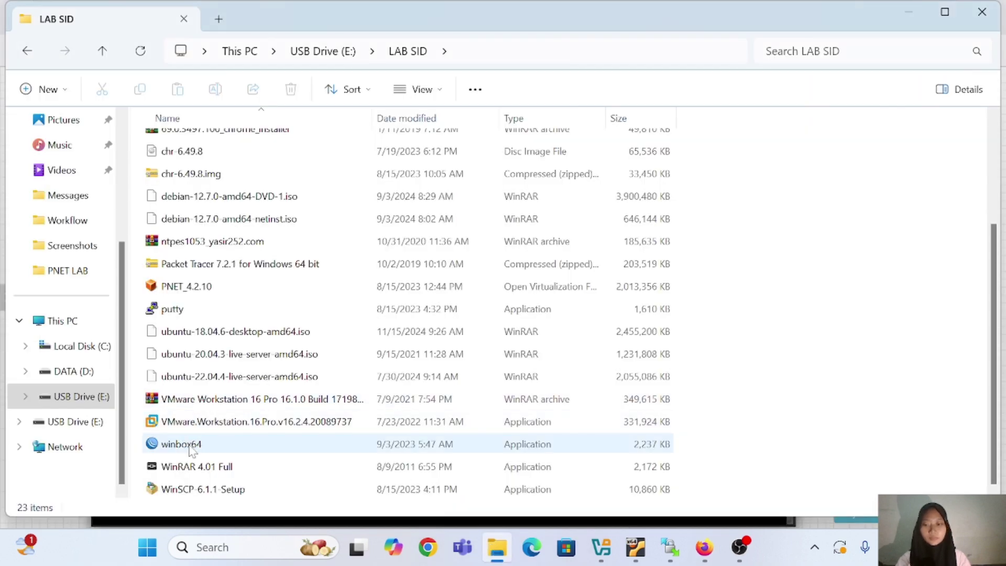
pyautogui.doubleClick(190, 447)
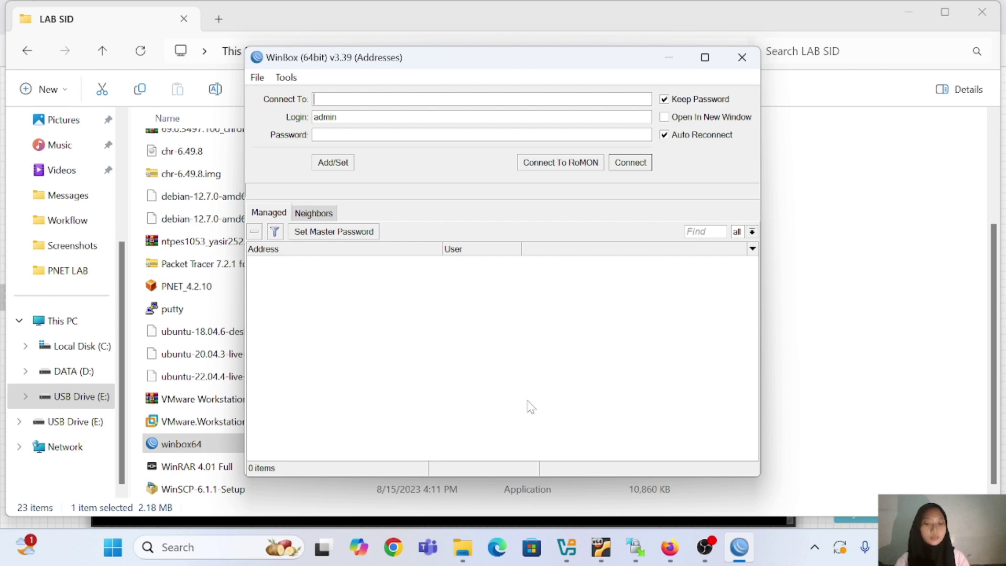
pyautogui.moveTo(602, 553)
pyautogui.click(600, 494)
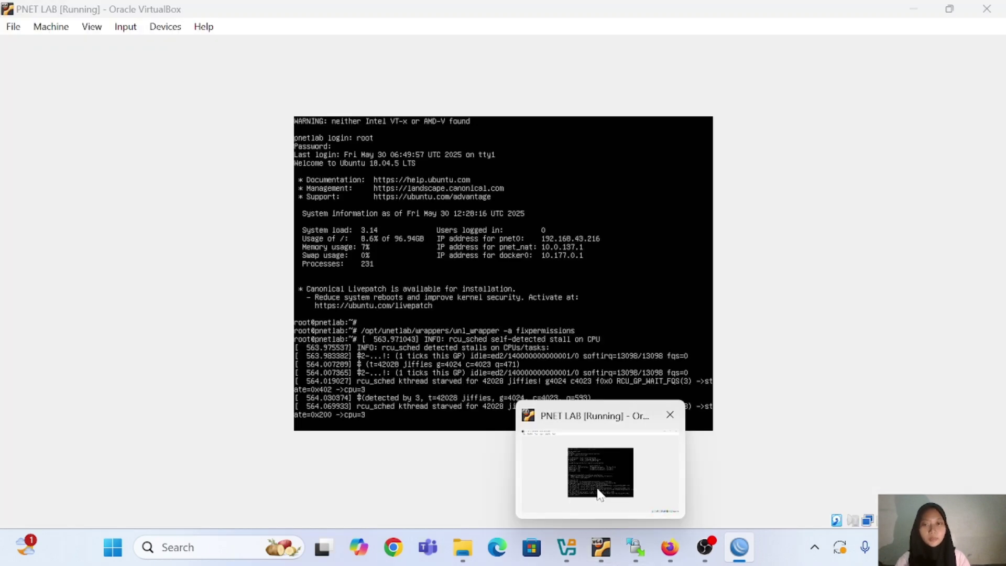
pyautogui.write('192.168.43.211')
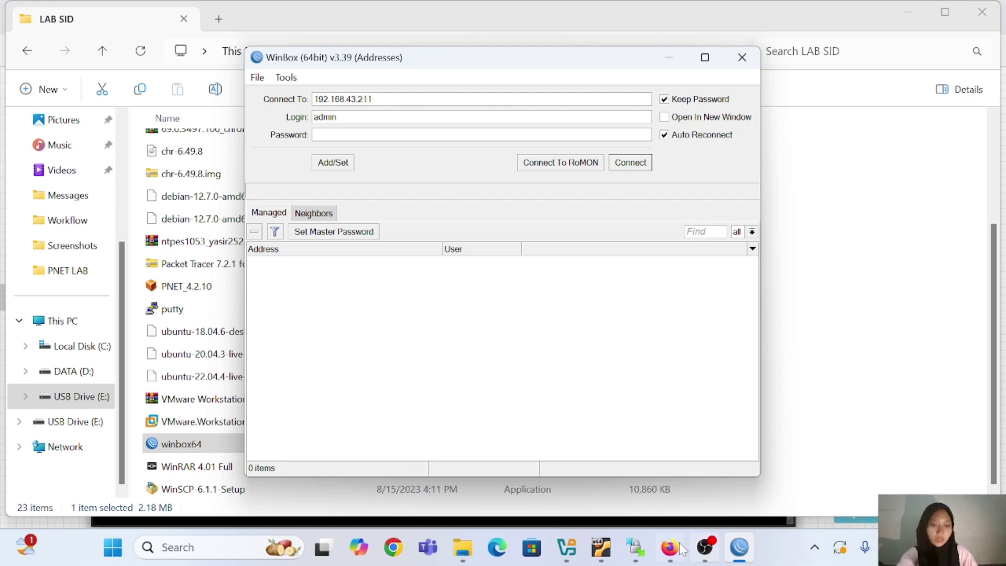
pyautogui.moveTo(677, 549)
pyautogui.moveTo(671, 516)
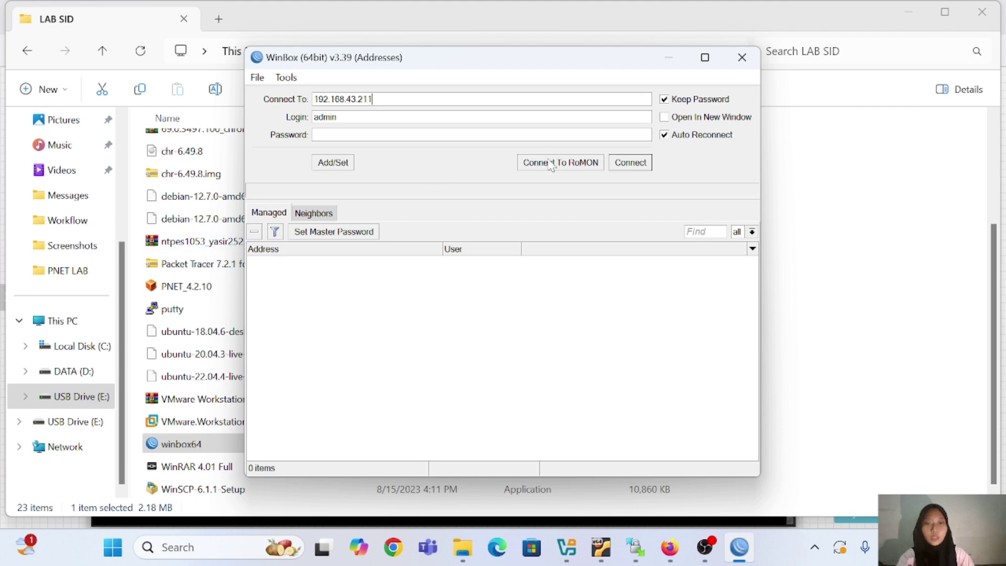
pyautogui.click(631, 164)
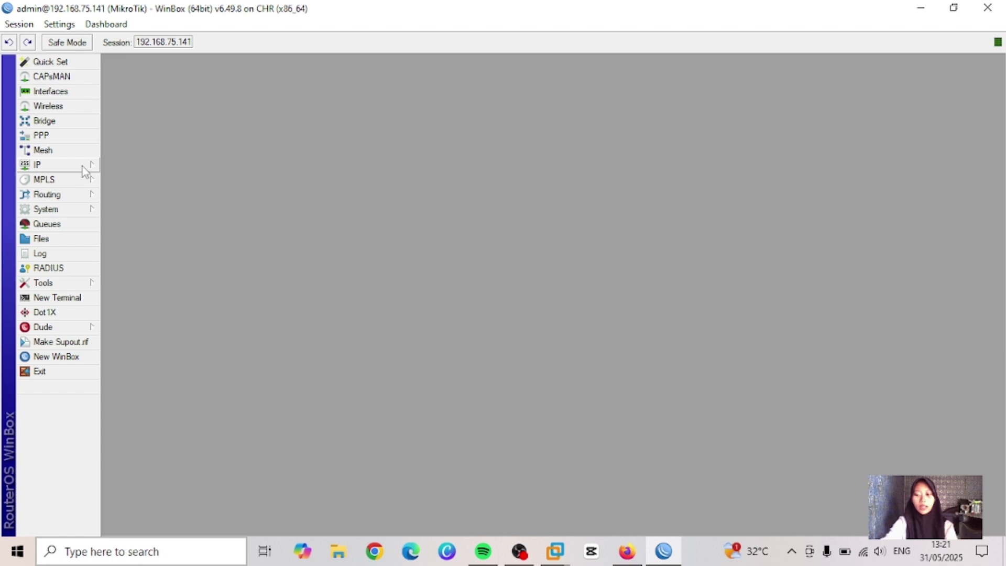
# Step: Open the router's IP address list in WinBox and select the ether1 address entry
pyautogui.click(83, 165)
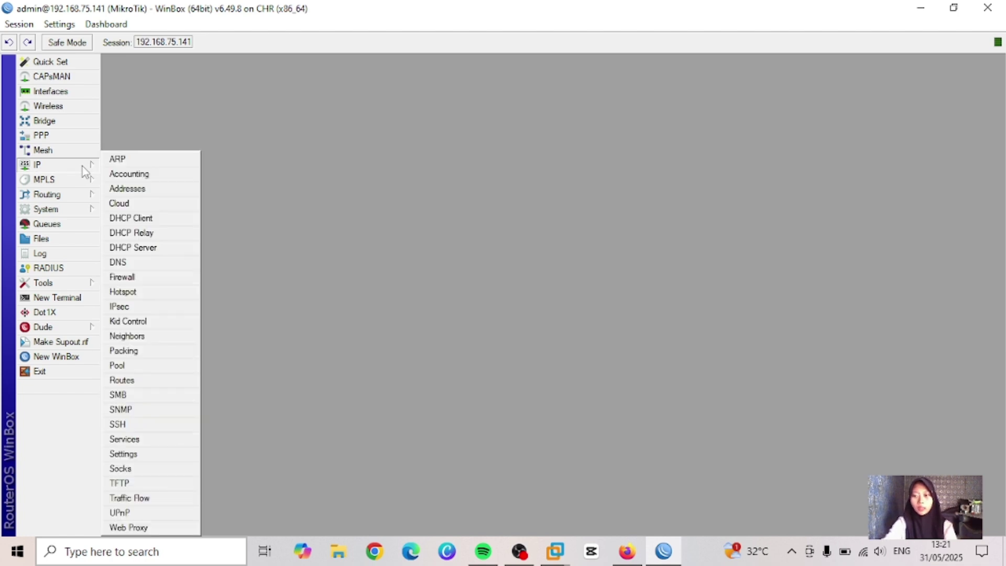
pyautogui.click(122, 193)
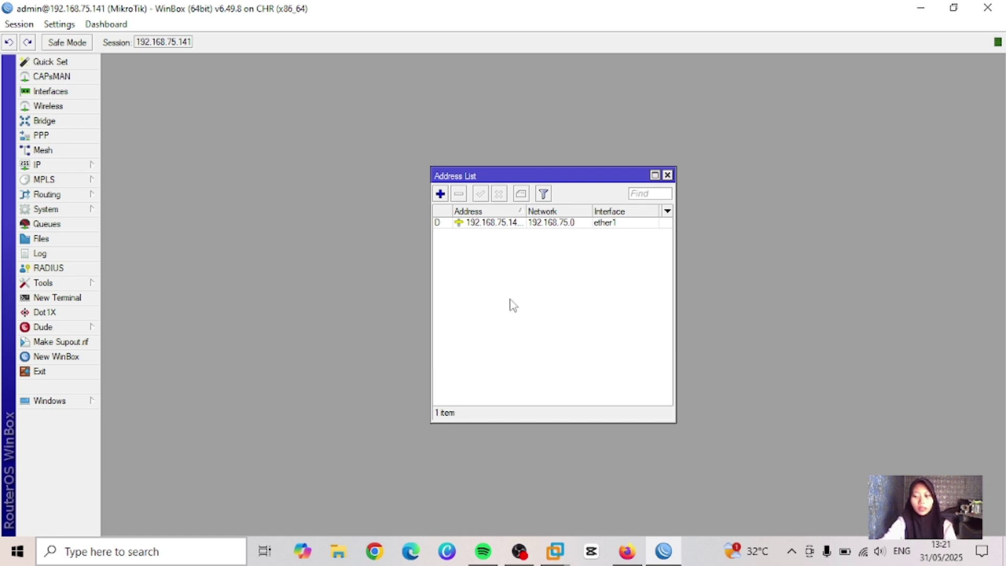
pyautogui.click(473, 222)
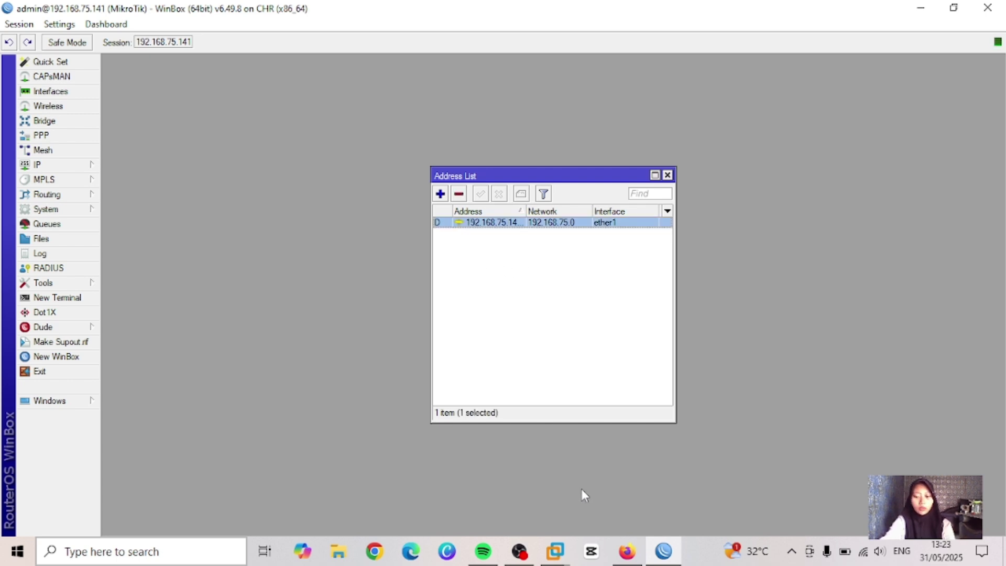
# Step: Switch to Firefox, open 192.168.75.141 in a new tab and go to the router's WebFig interface
pyautogui.click(627, 551)
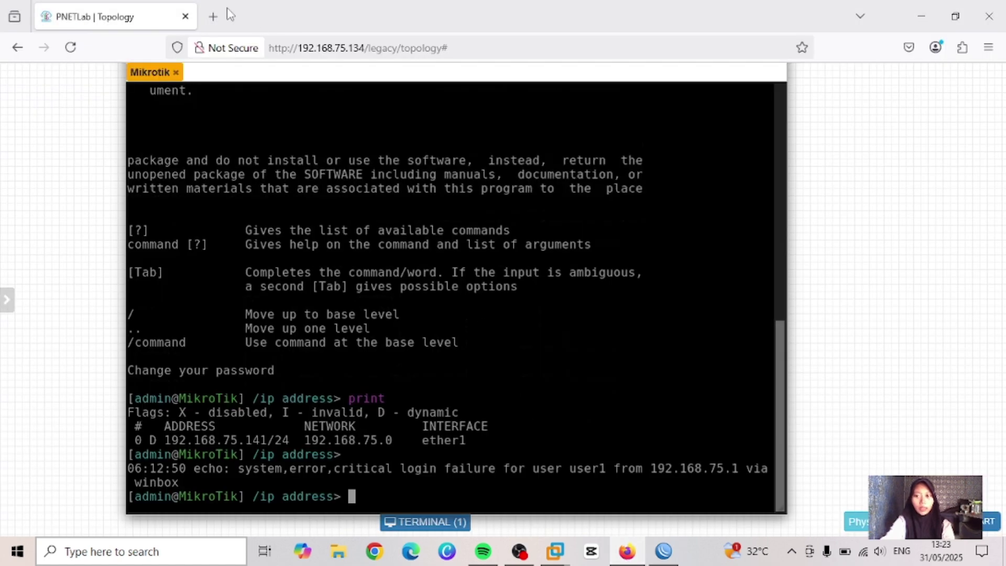
pyautogui.click(215, 15)
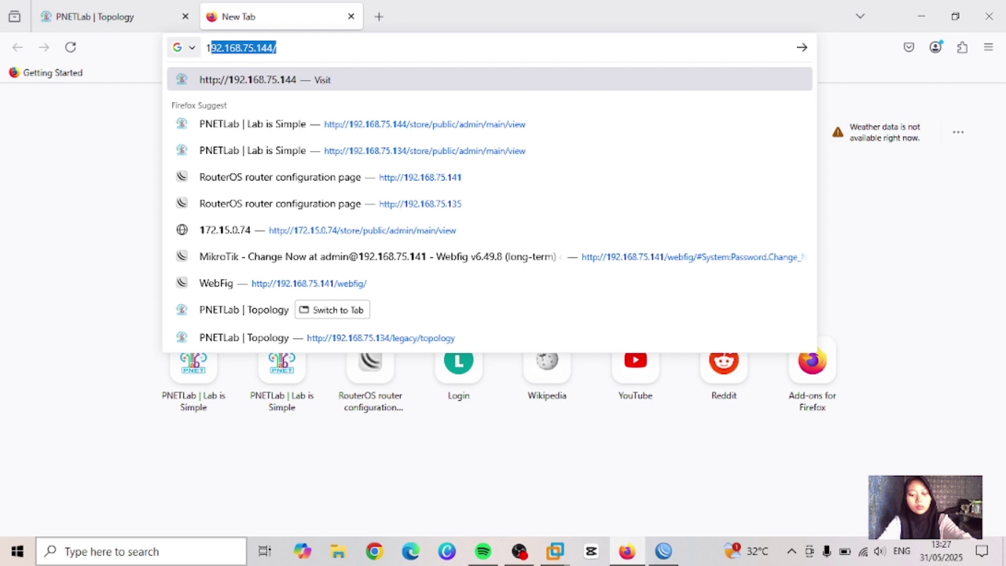
pyautogui.write('92')
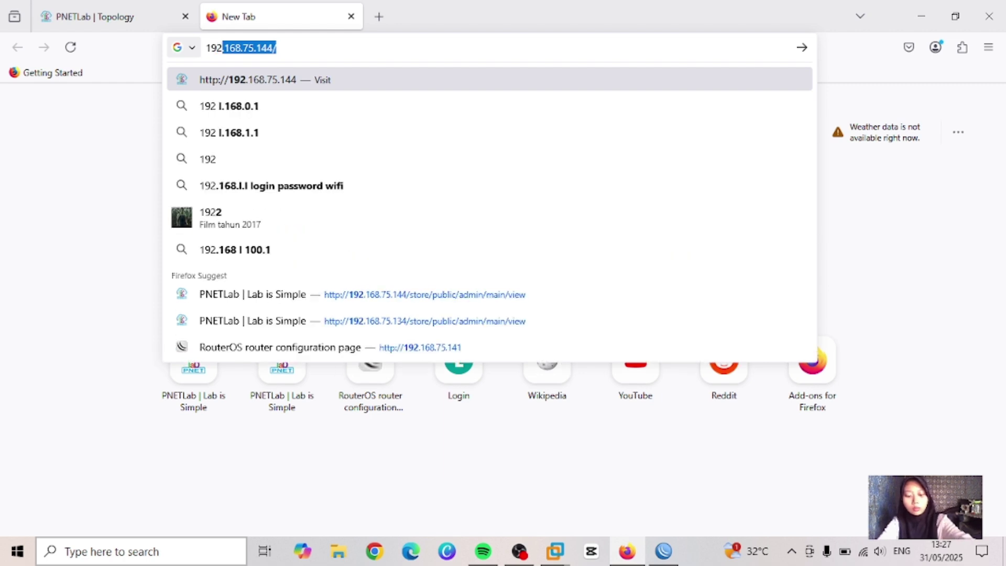
pyautogui.write('.16')
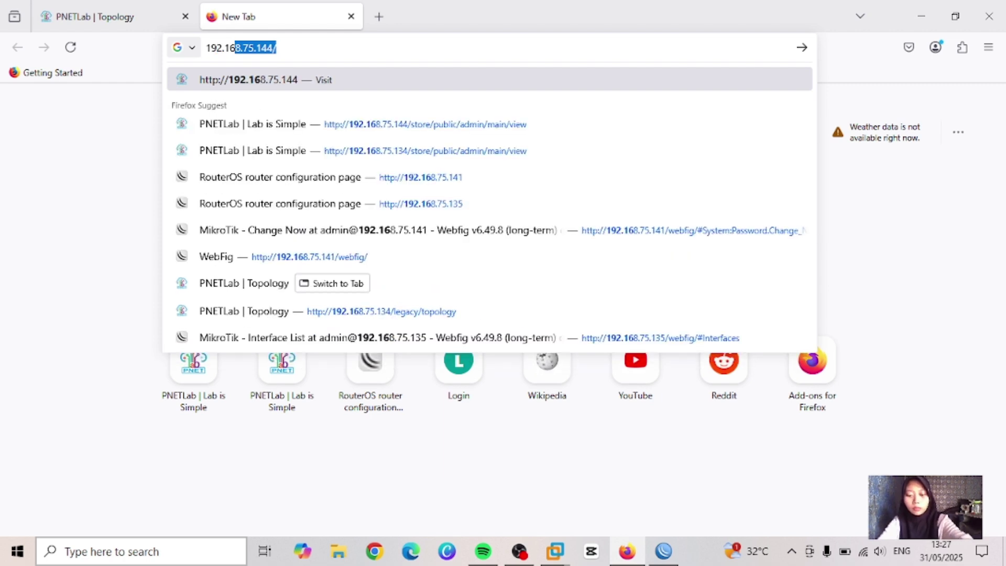
pyautogui.write('8.')
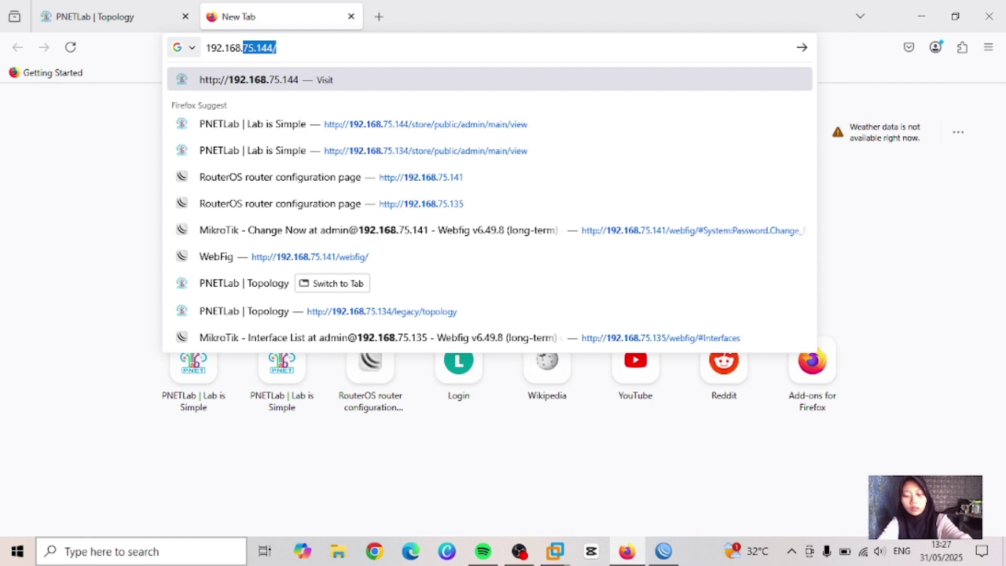
pyautogui.write('75')
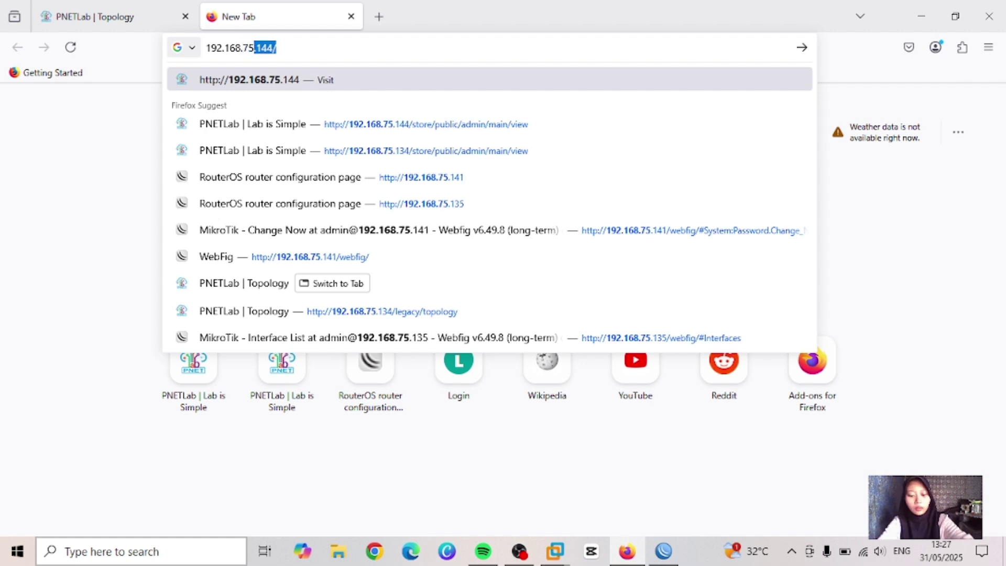
pyautogui.write('.141')
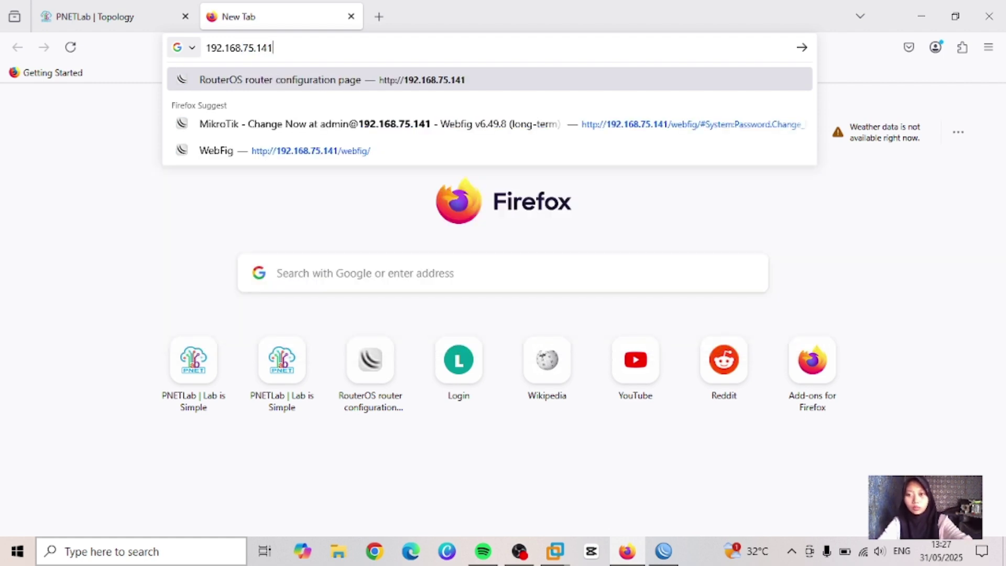
pyautogui.press('Return')
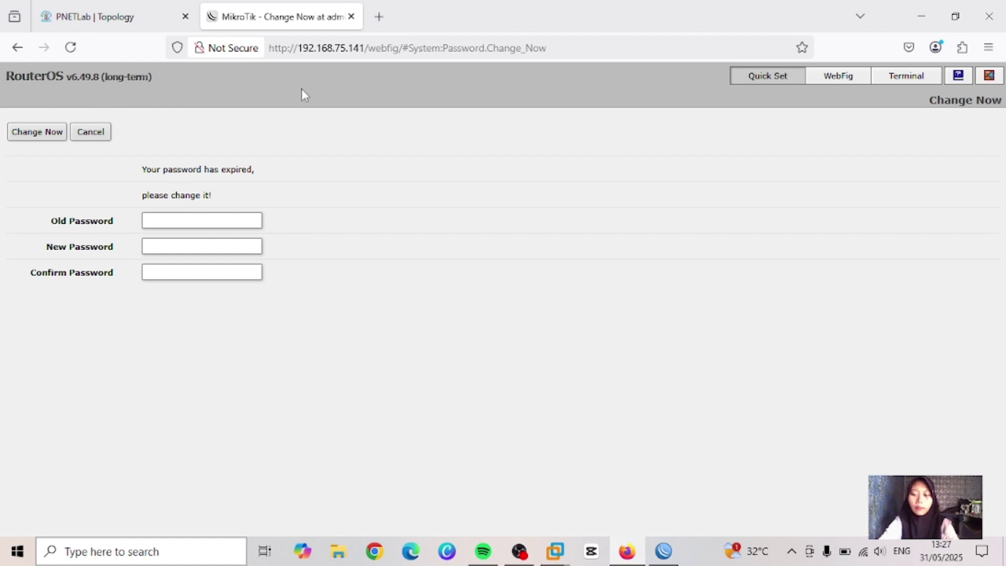
pyautogui.click(837, 77)
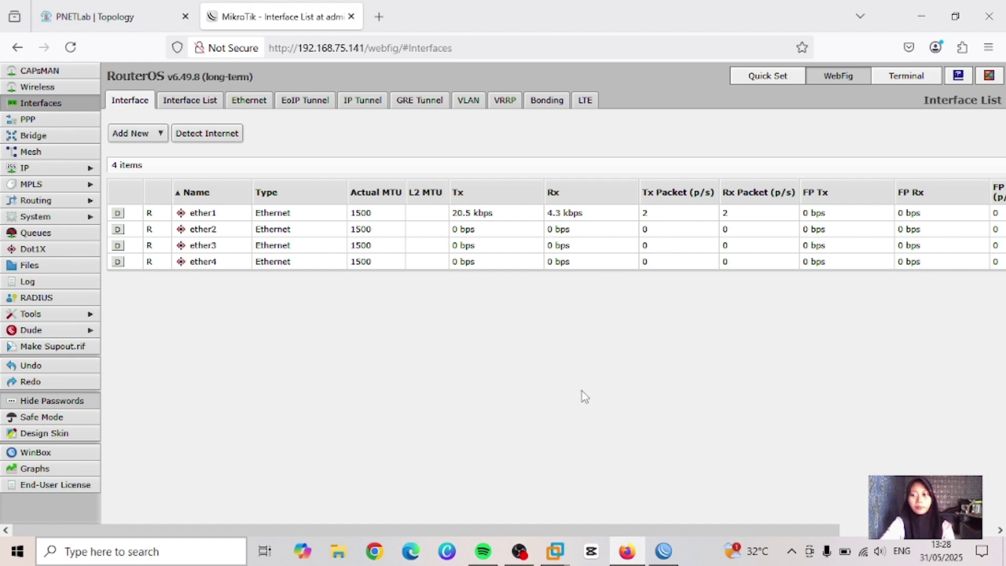
# Step: Switch back to WinBox and open the router's Quick Set configuration for review
pyautogui.click(663, 551)
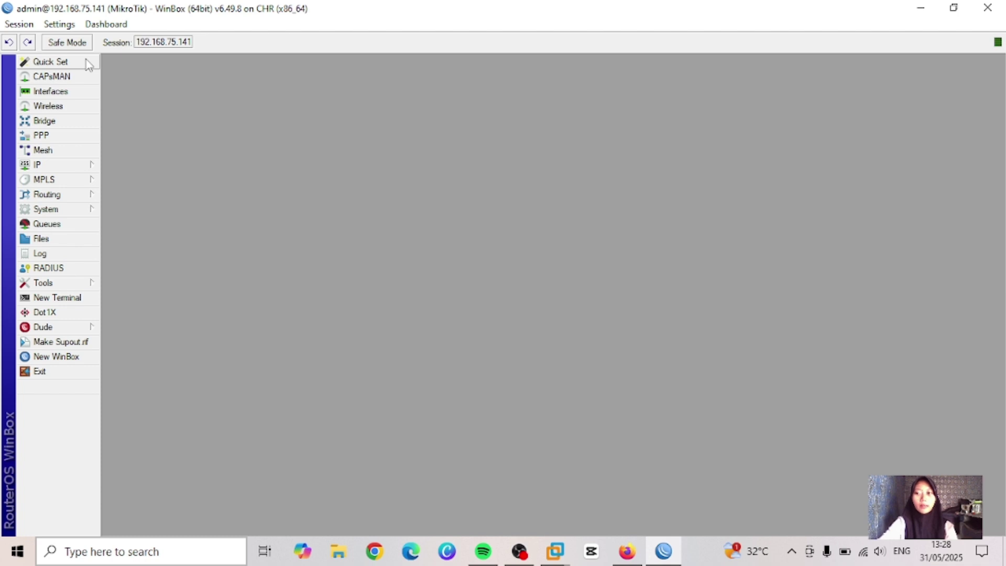
pyautogui.click(88, 64)
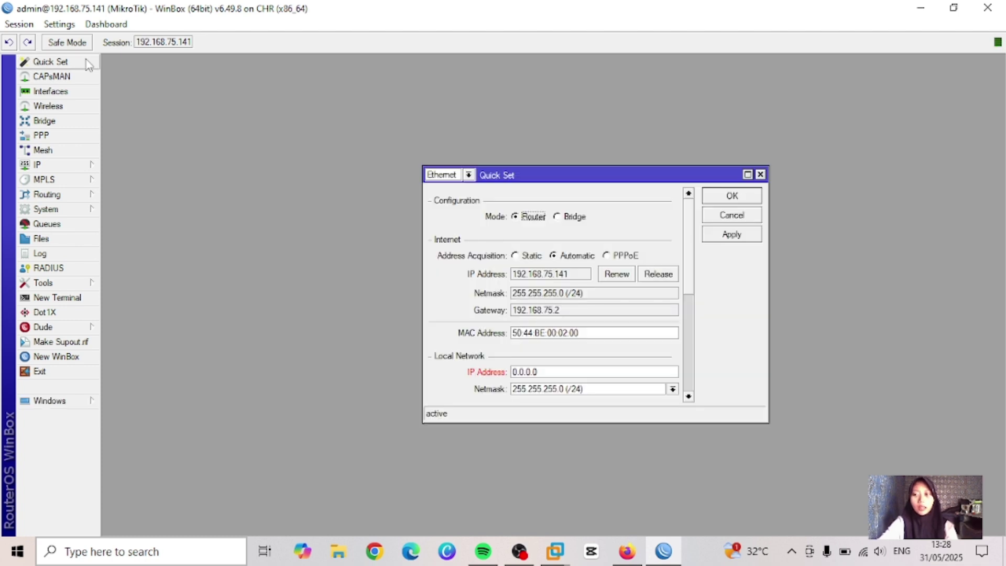
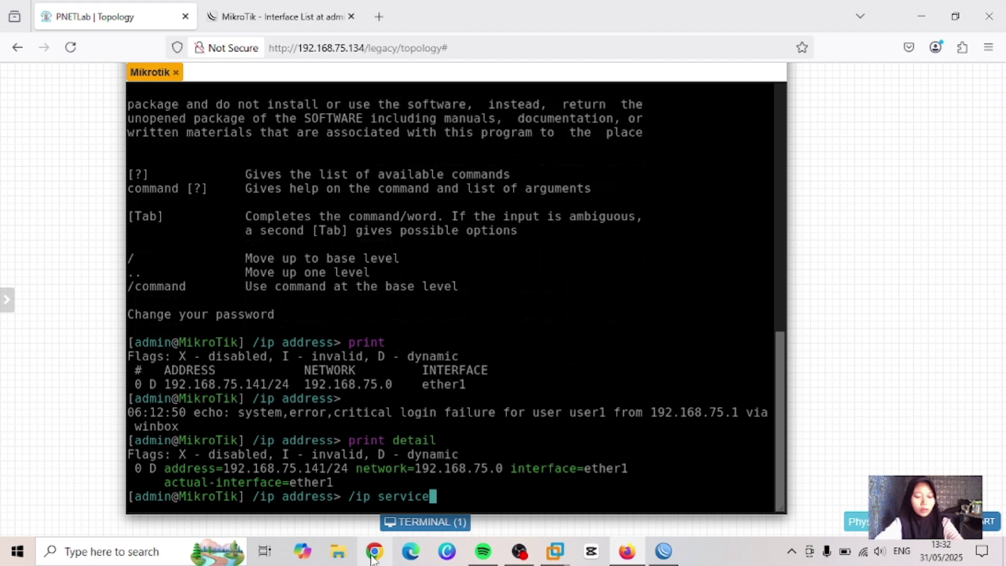
# Step: Enter the /ip service level in the Mikrotik node's console
pyautogui.press('Return')
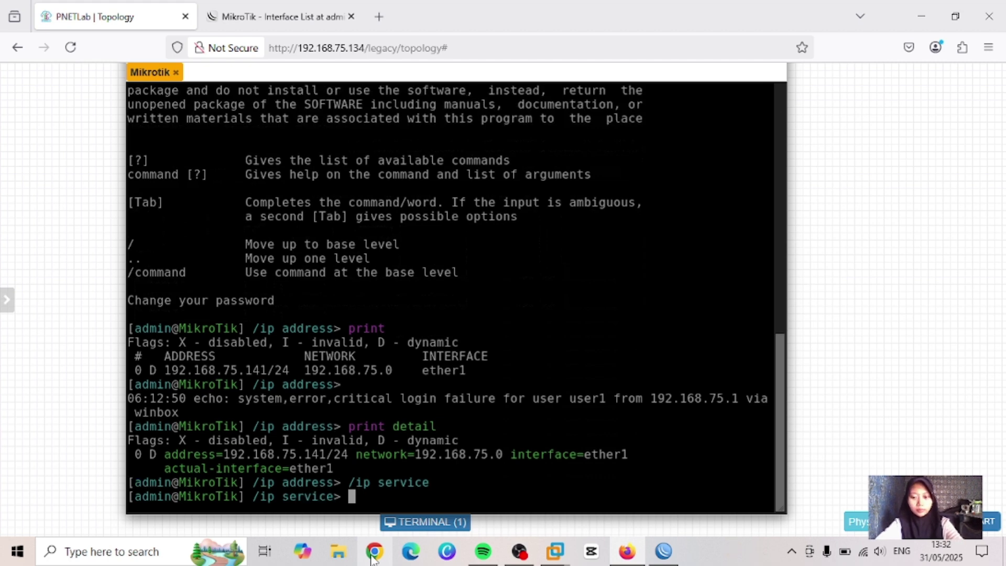
# Step: Try the commands ip service and service at the /ip service level of the Mikrotik console
pyautogui.write('ip service')
pyautogui.press('Return')
pyautogui.write('service')
pyautogui.press('Return')
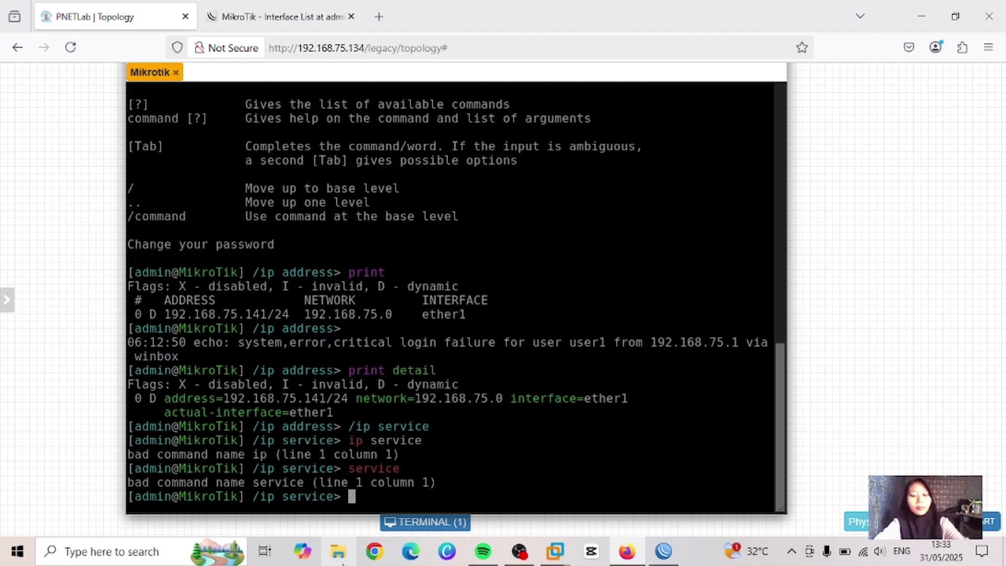
# Step: Print the router's IP service list in the console and highlight the port number of the telnet service
pyautogui.write('p')
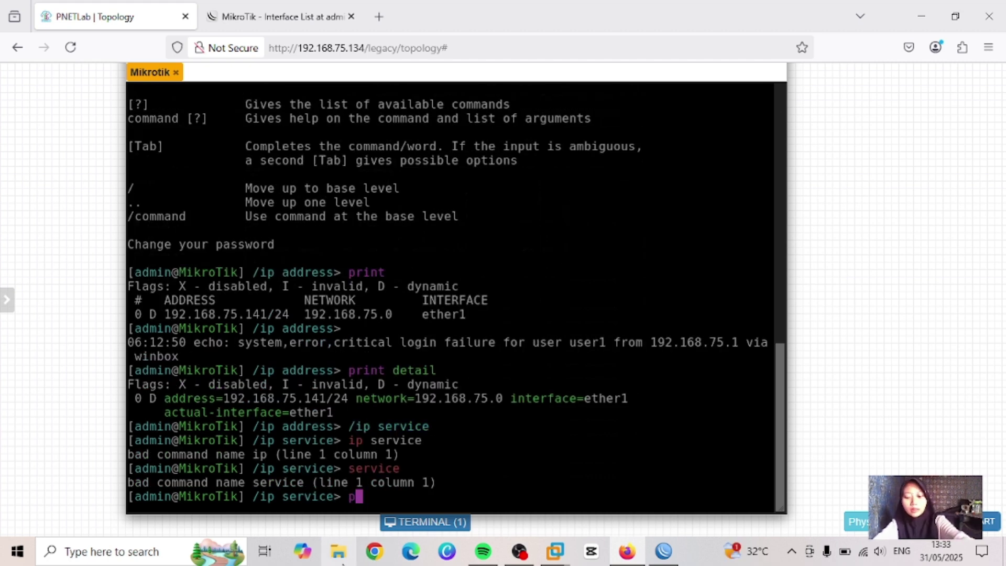
pyautogui.write('rint')
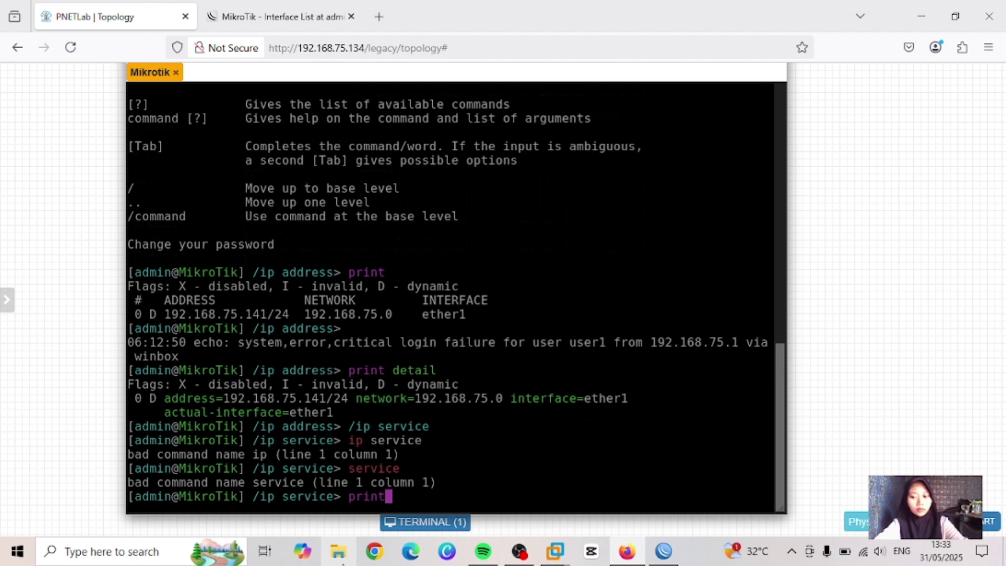
pyautogui.press('Return')
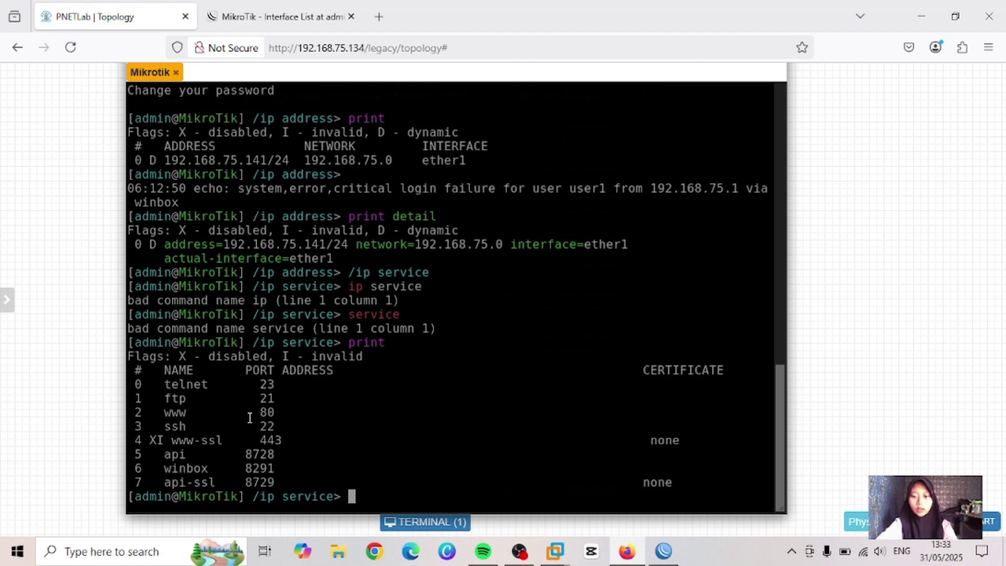
pyautogui.moveTo(263, 383); pyautogui.dragTo(325, 382)
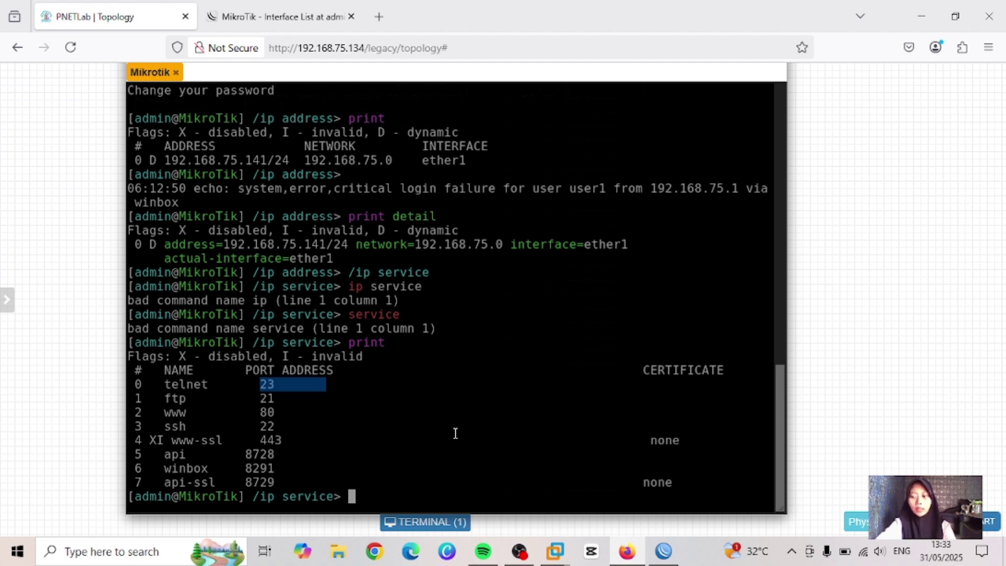
# Step: Switch to the Windows Control Panel and open the list for turning Windows features on or off from Programs and Features
pyautogui.click(151, 553)
pyautogui.write('c')
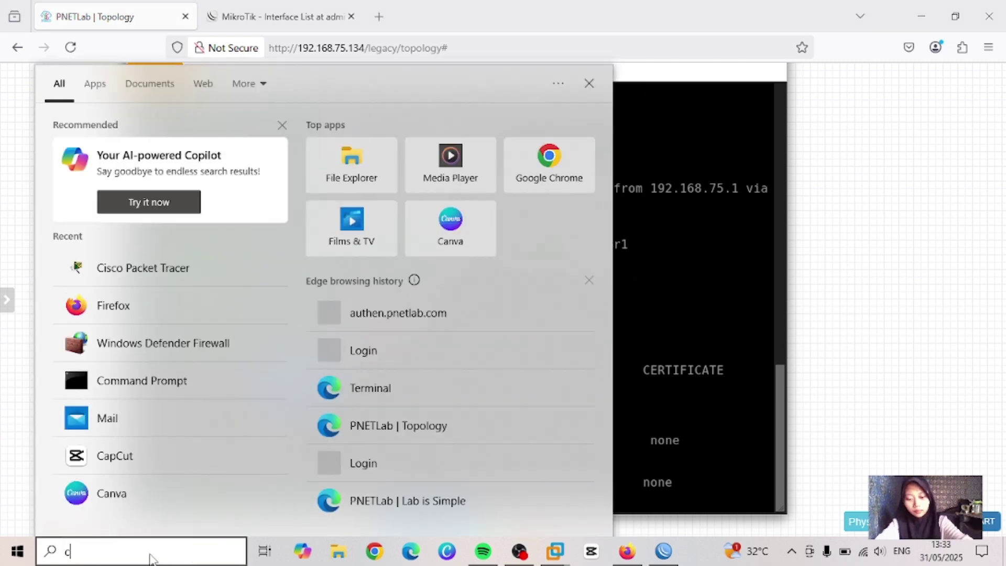
pyautogui.write('ont')
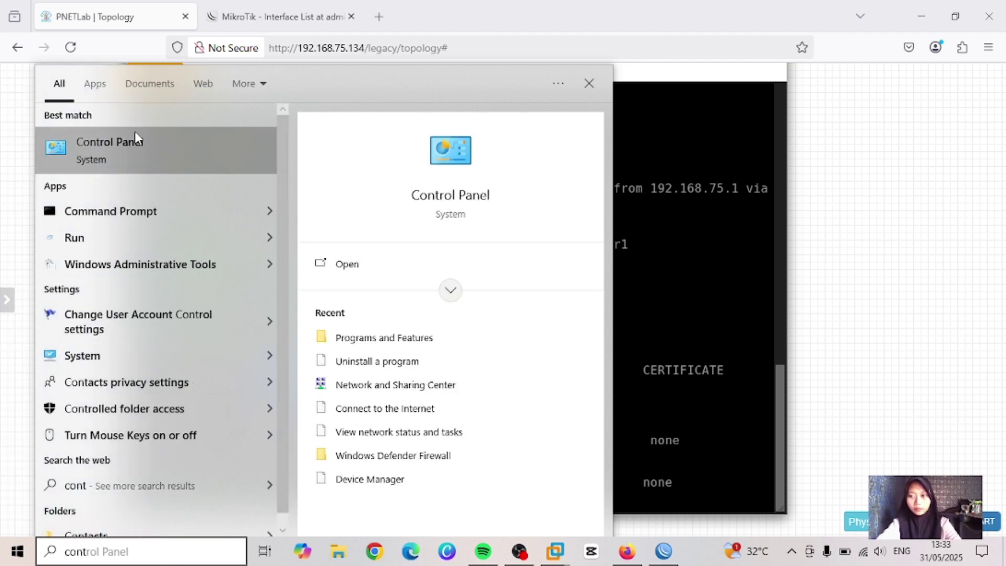
pyautogui.click(130, 149)
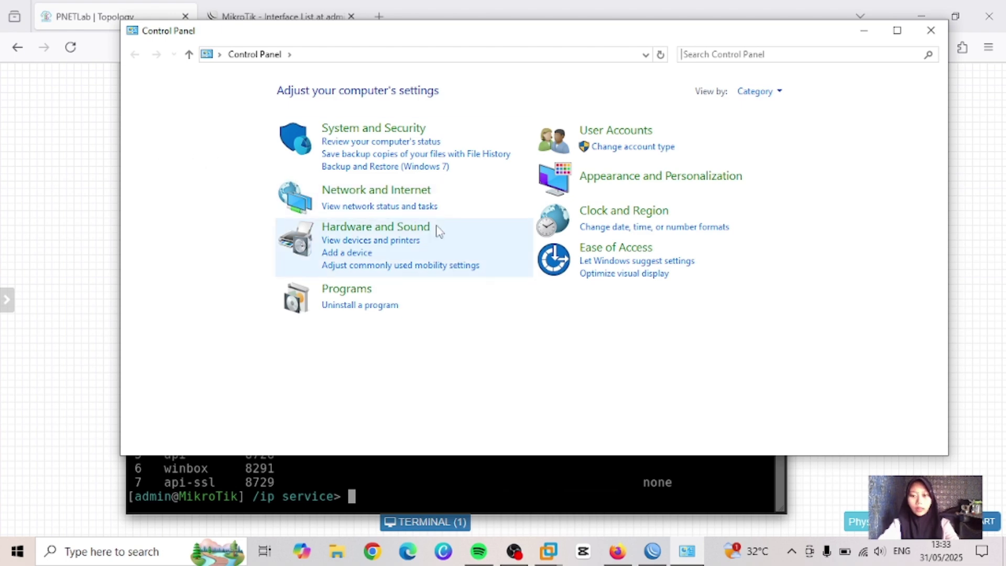
pyautogui.click(364, 291)
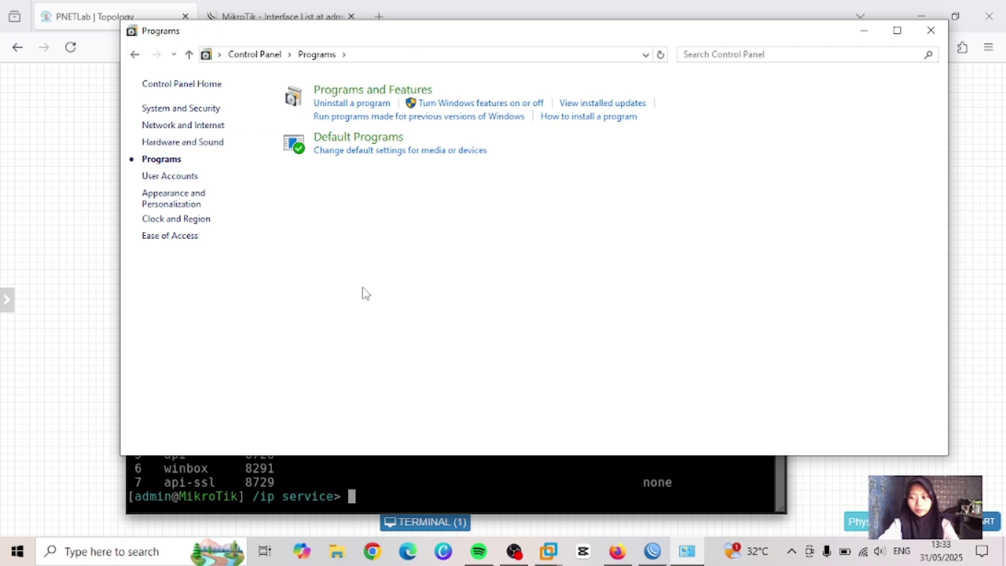
pyautogui.click(394, 92)
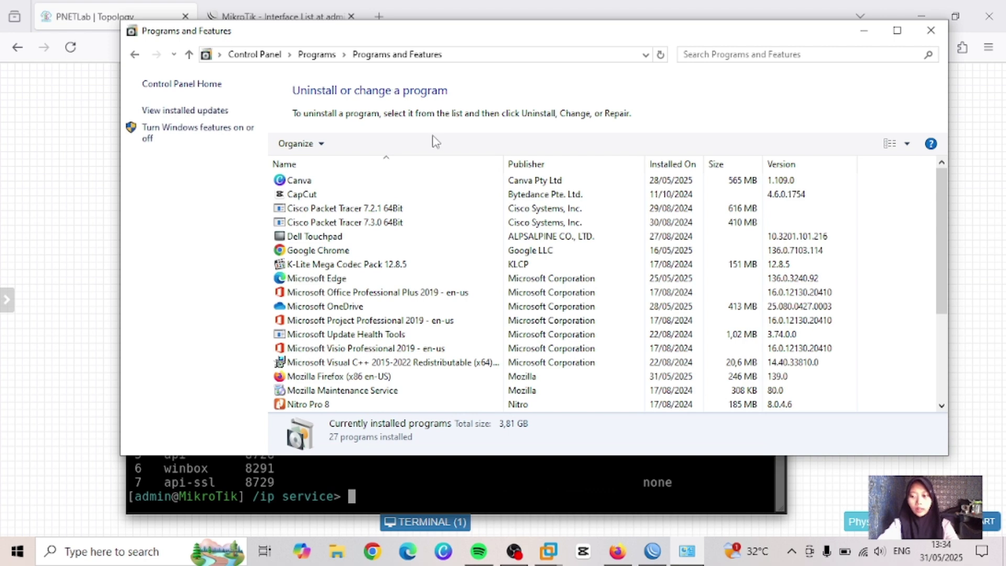
pyautogui.click(196, 131)
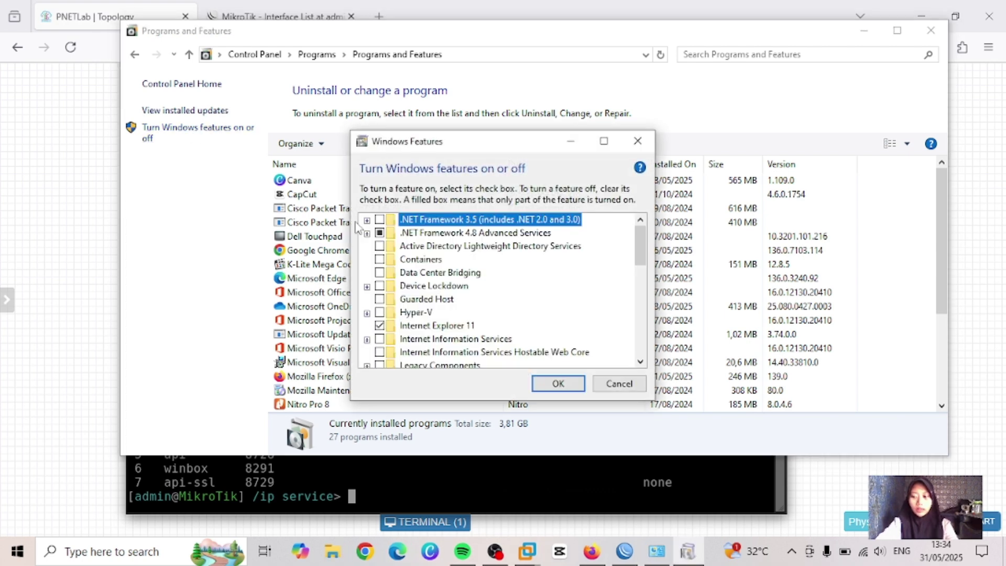
# Step: Find and select the Telnet Client entry in the Windows Features list to check whether it is enabled
pyautogui.scroll(-1, 459, 232)
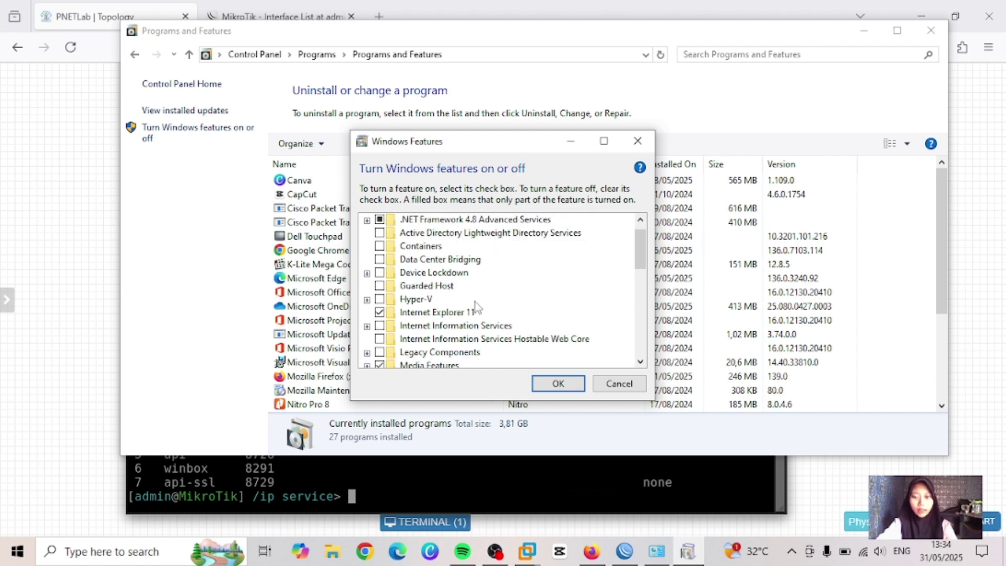
pyautogui.scroll(-1, 477, 261)
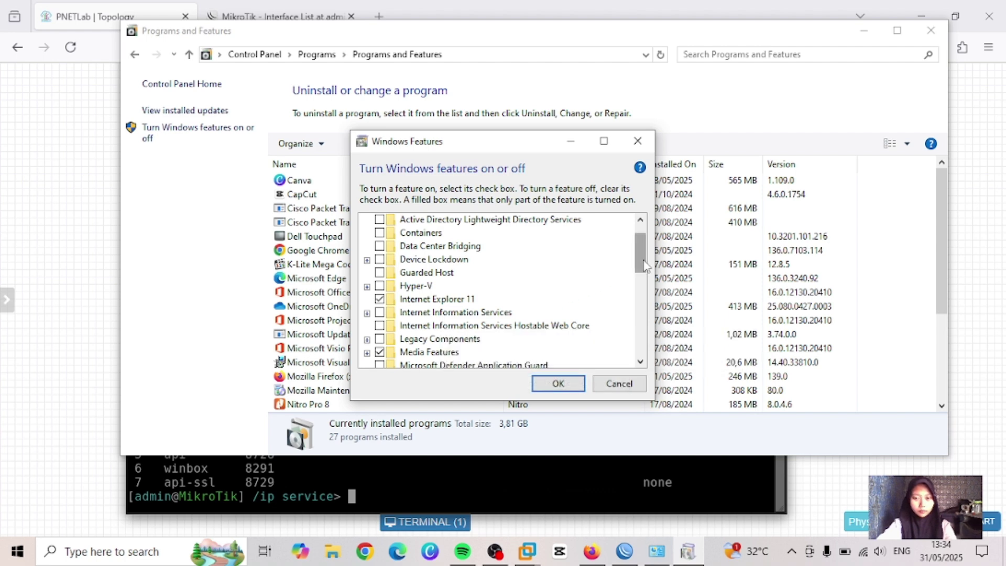
pyautogui.moveTo(645, 266); pyautogui.dragTo(641, 331)
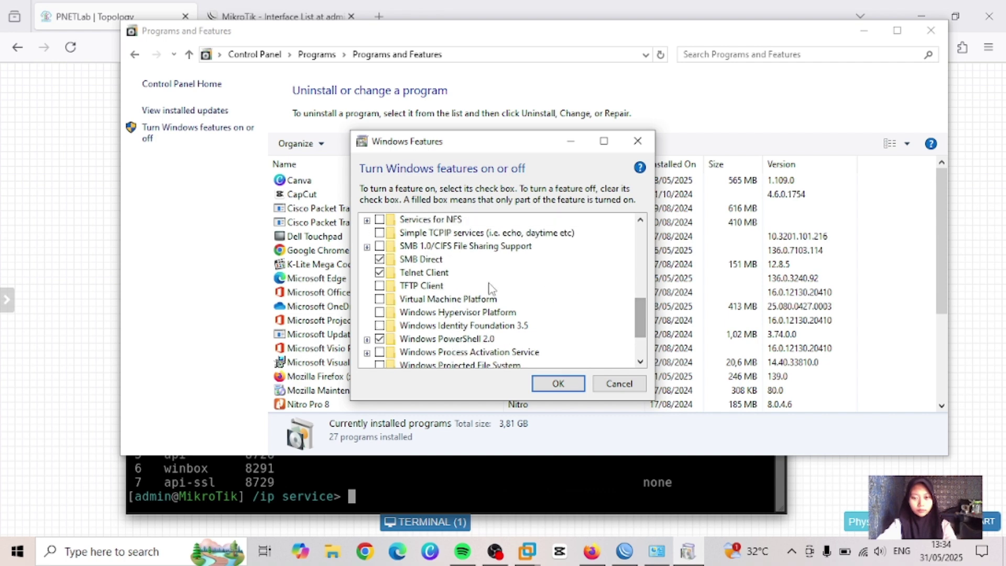
pyautogui.click(443, 278)
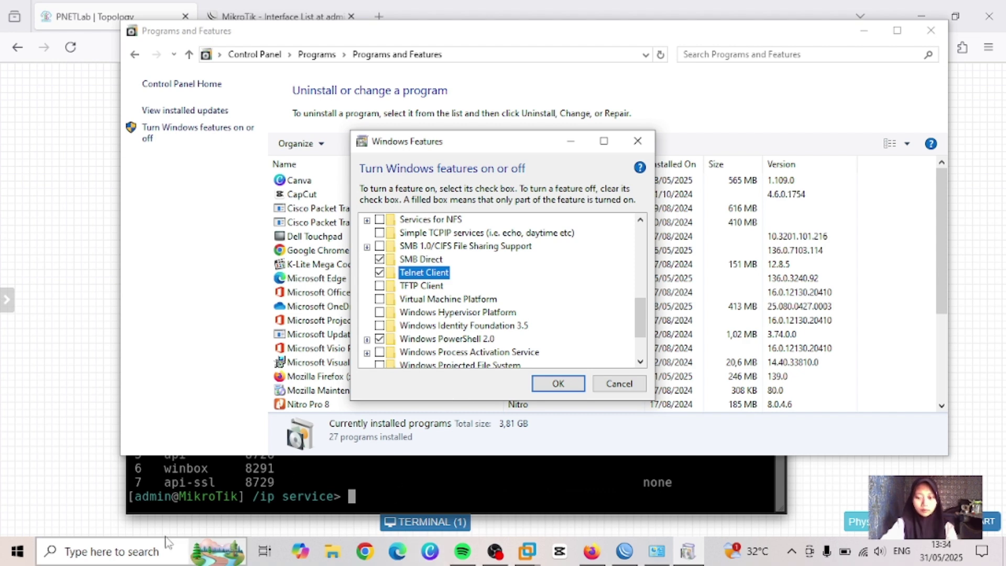
# Step: Open Windows Command Prompt and maximize its window
pyautogui.click(107, 551)
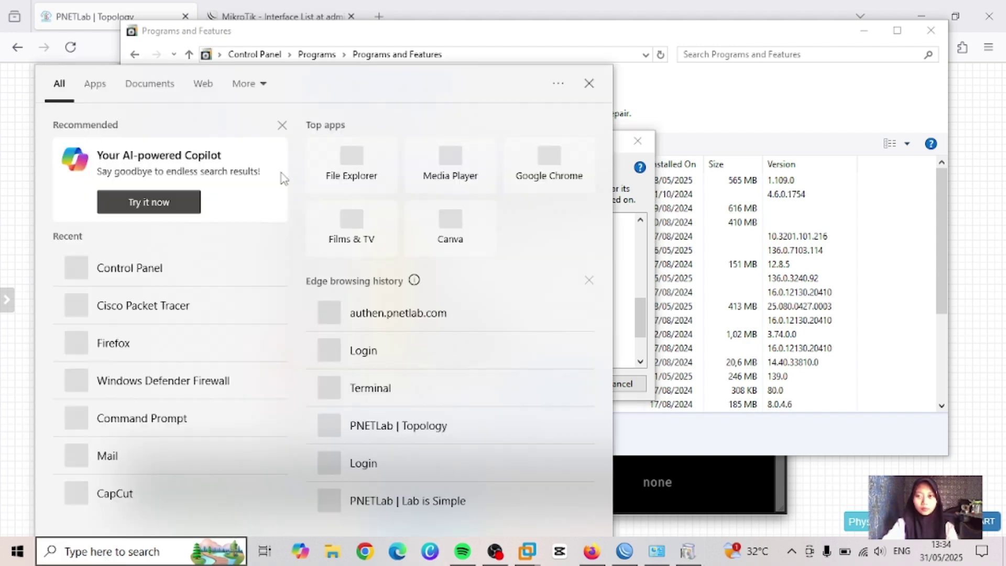
pyautogui.write('c')
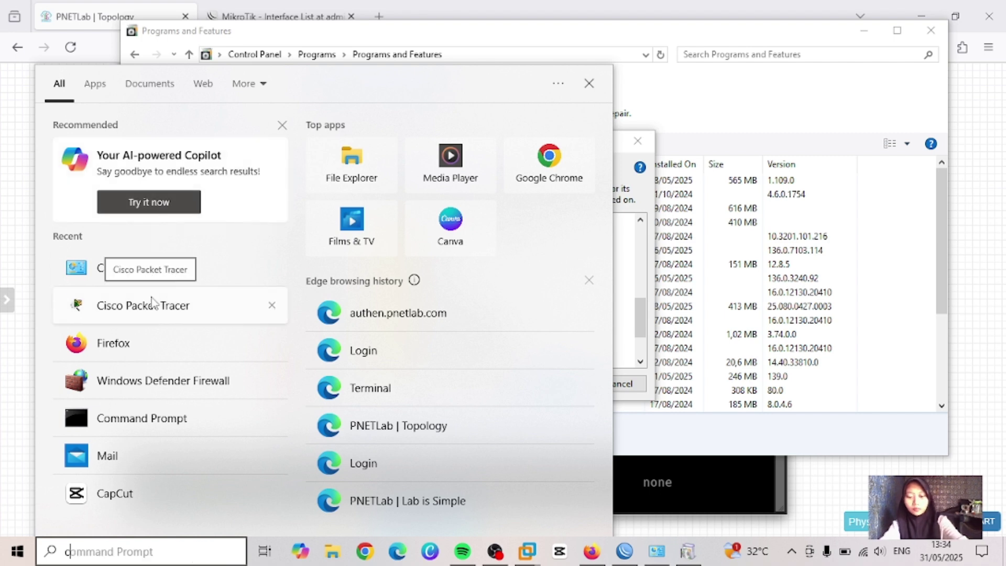
pyautogui.write('o')
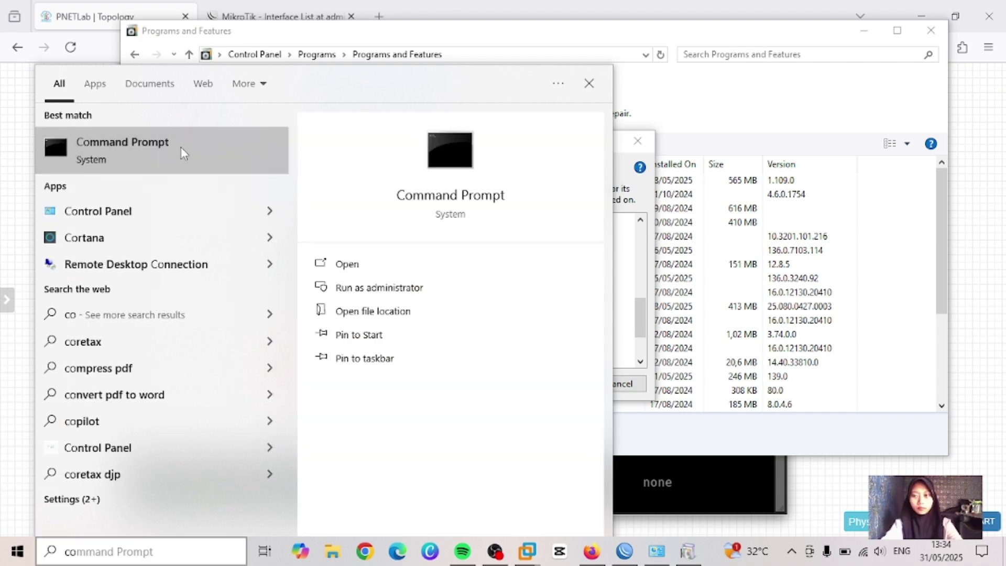
pyautogui.click(181, 149)
pyautogui.press('super+Up')
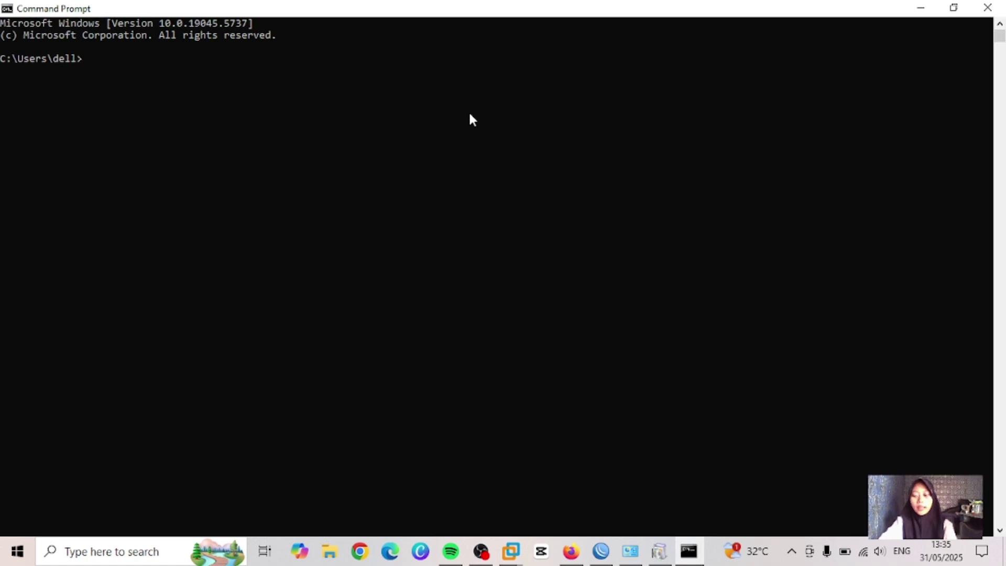
# Step: Run telnet 192.168.75.141 in Command Prompt, checking the router's address in the Firefox console before completing the command
pyautogui.write('te')
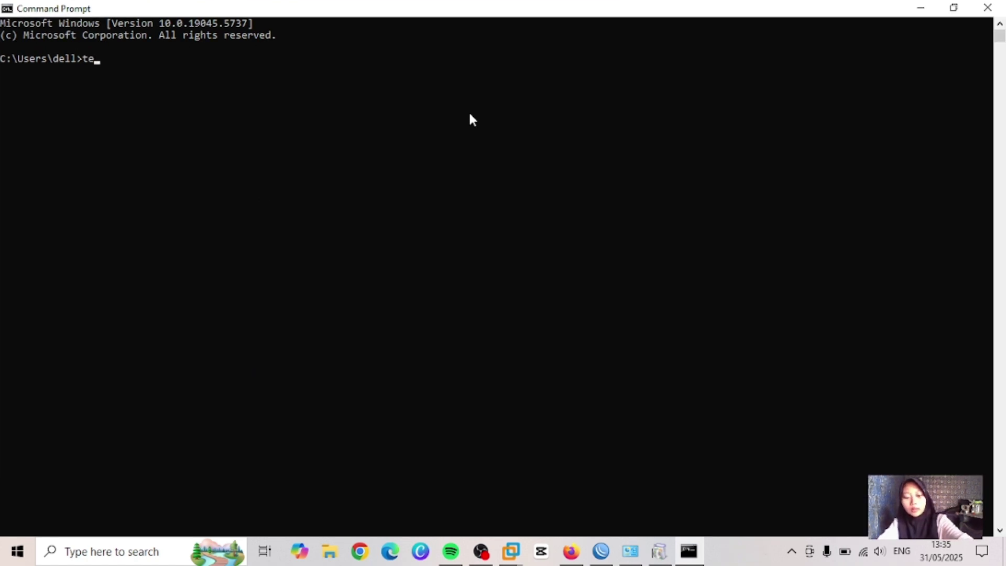
pyautogui.write('lnet')
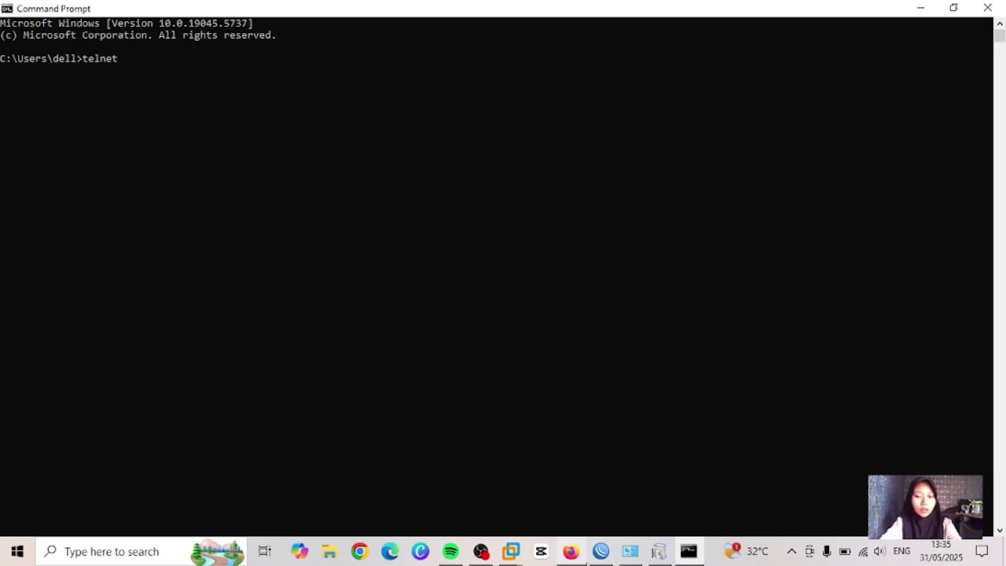
pyautogui.moveTo(588, 554)
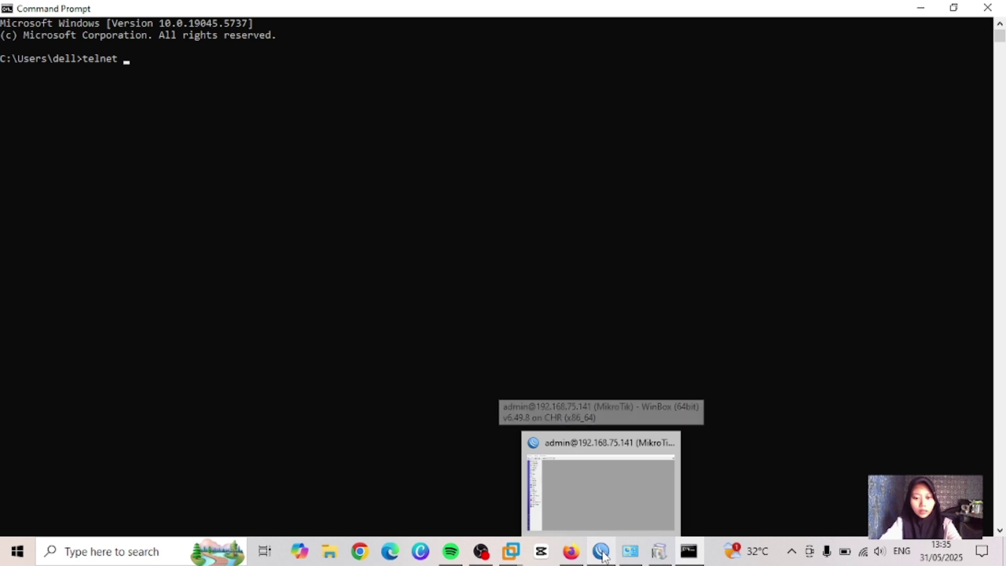
pyautogui.click(573, 554)
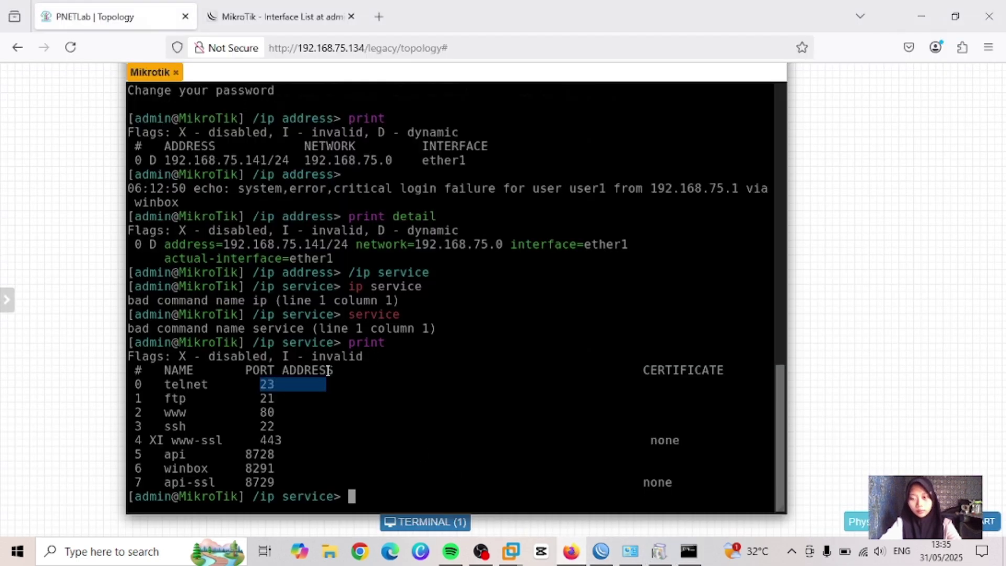
pyautogui.click(690, 558)
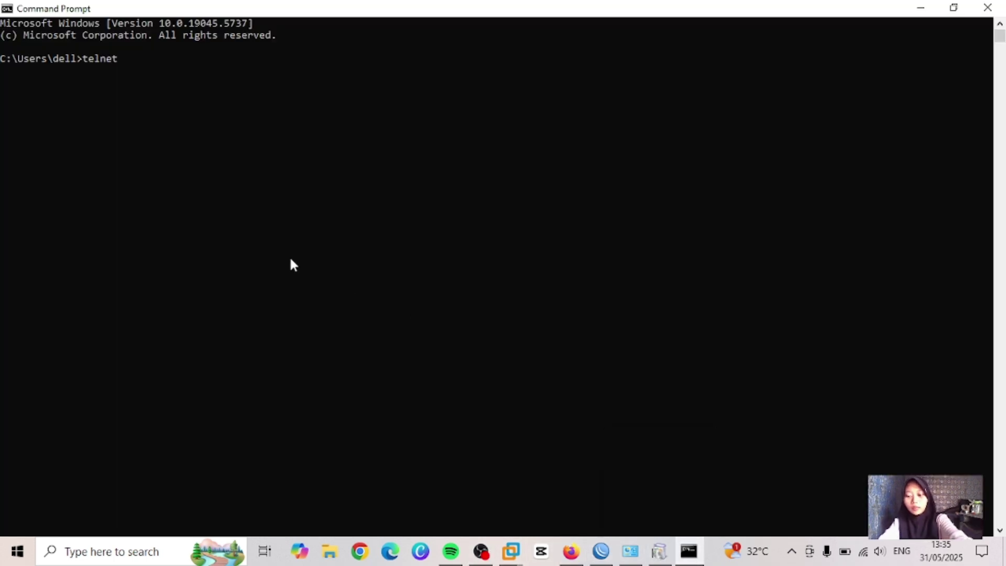
pyautogui.write('192')
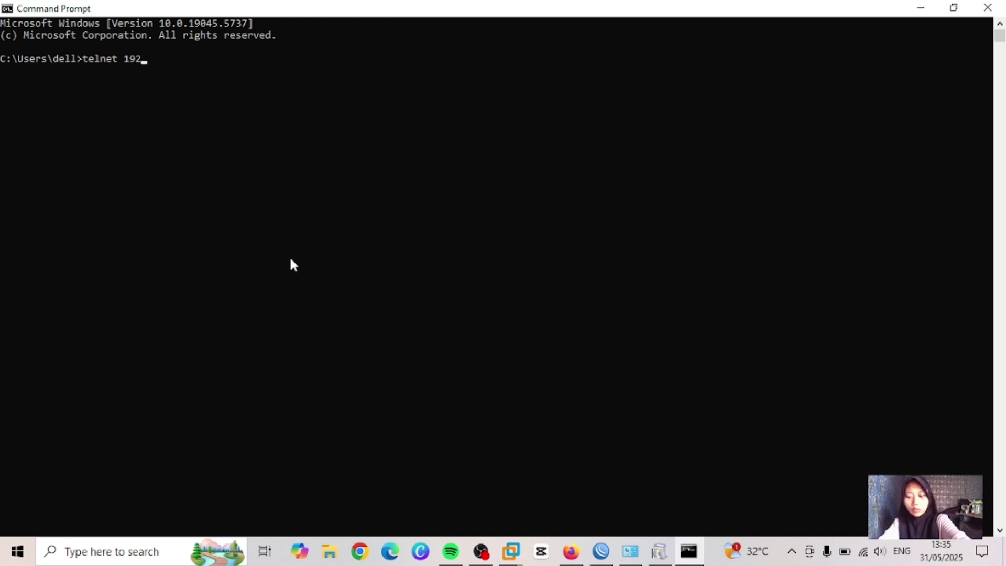
pyautogui.write('.1')
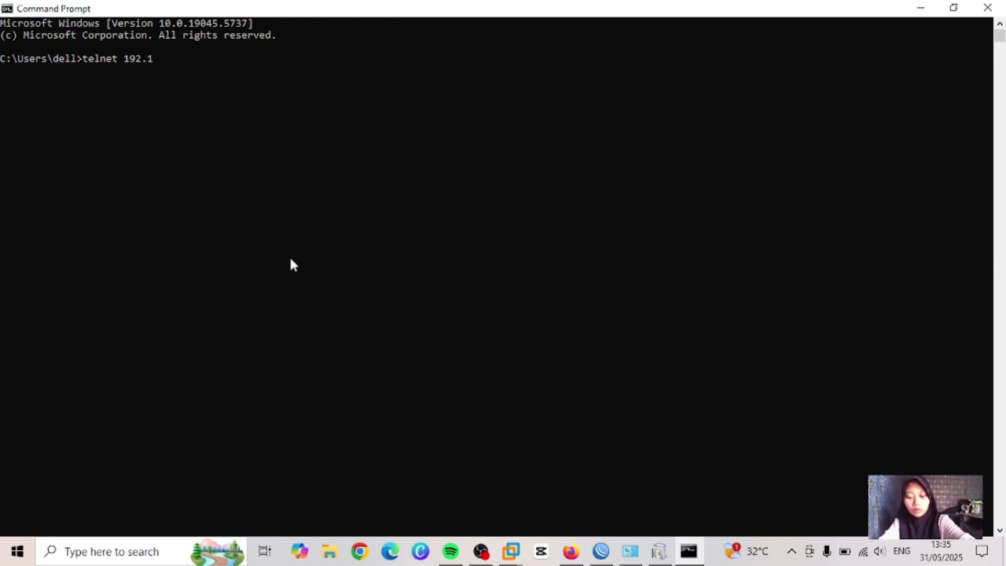
pyautogui.write('68')
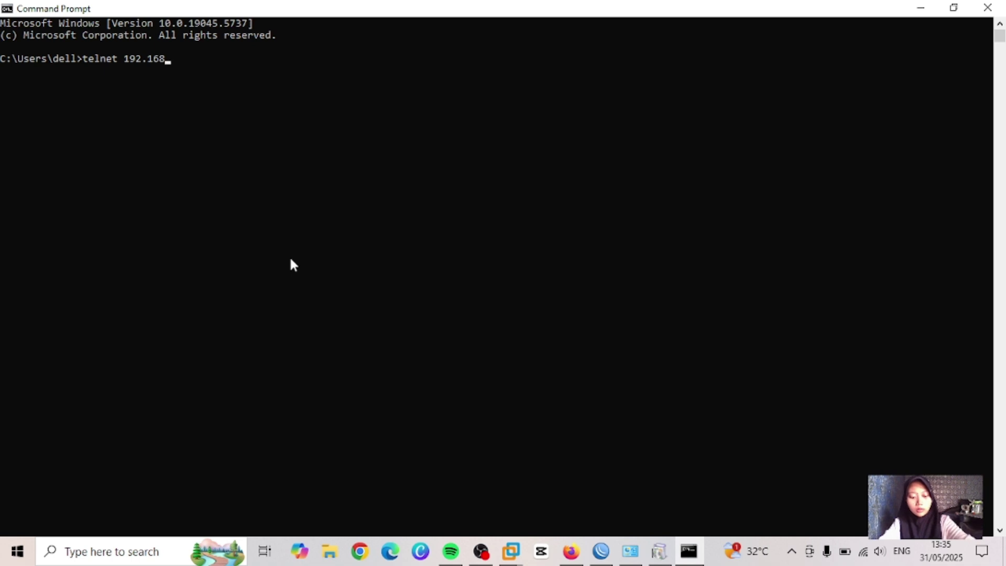
pyautogui.write('.')
pyautogui.write('75')
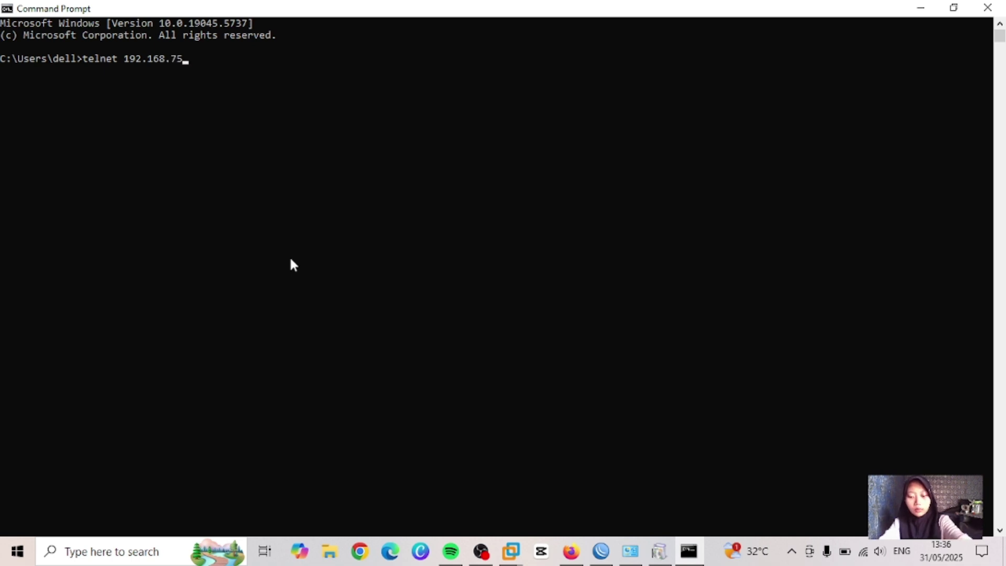
pyautogui.write('.141')
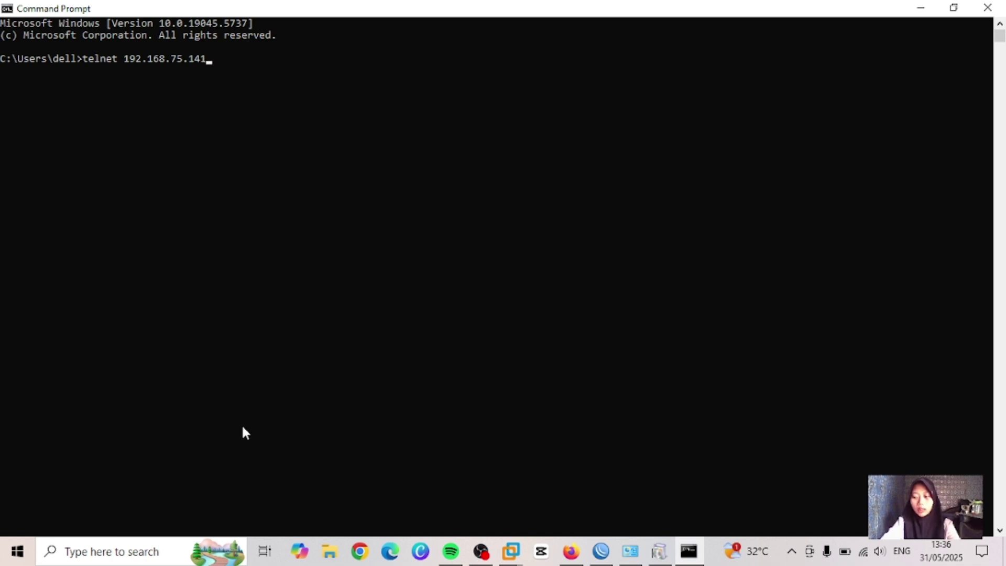
pyautogui.press('Return')
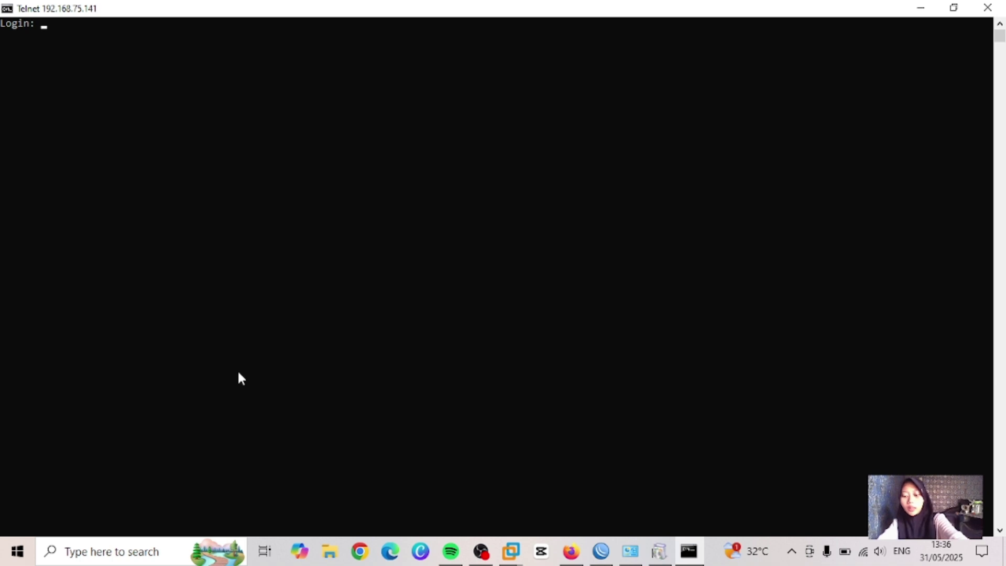
# Step: Log in to the Telnet session as admin, submitting the password prompt and the new password prompt without entering any text
pyautogui.write('admi')
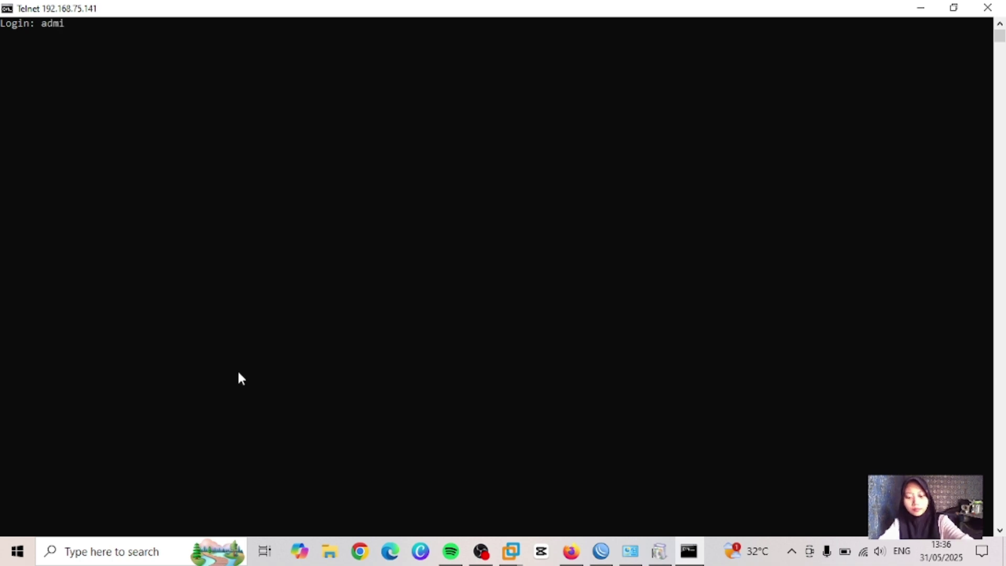
pyautogui.write('n')
pyautogui.press('Return')
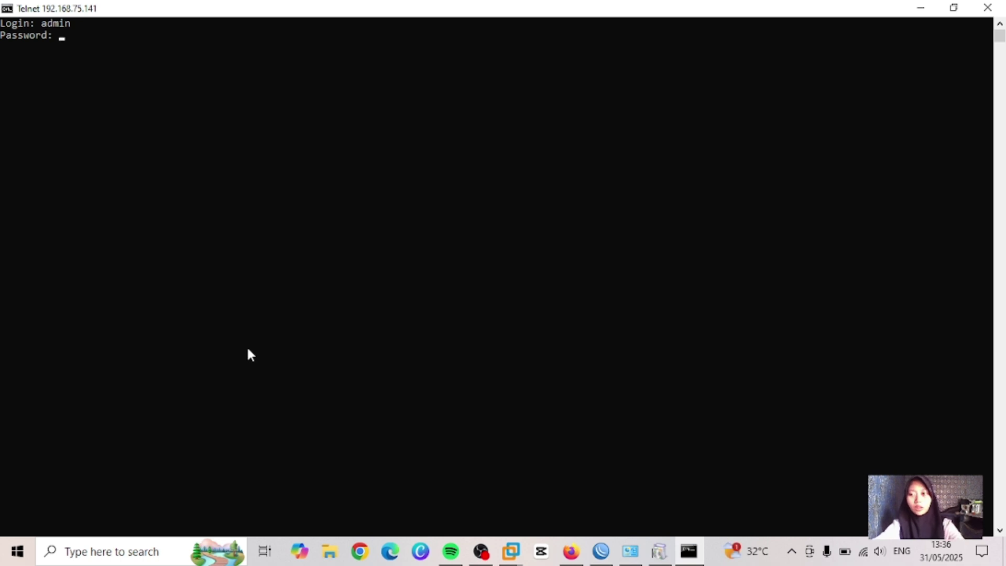
pyautogui.press('Return')
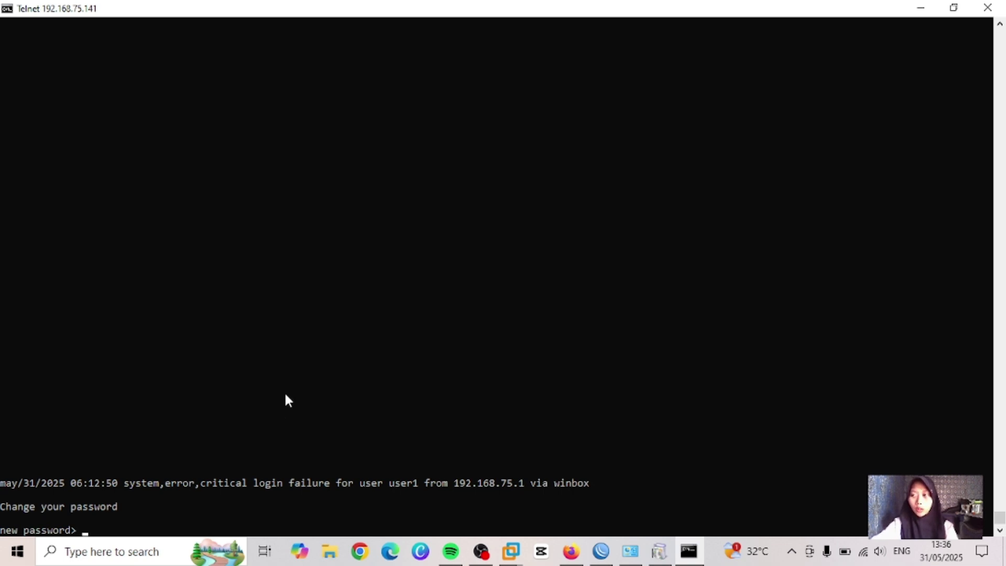
pyautogui.press('Return')
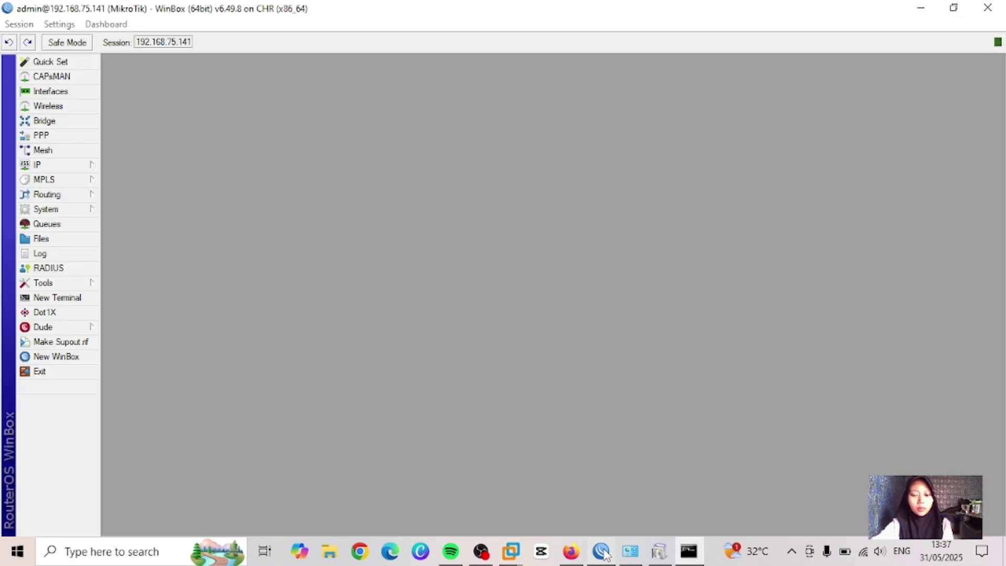
# Step: Switch to WinBox, open the IP service list and select the telnet service to check its status and port
pyautogui.click(603, 552)
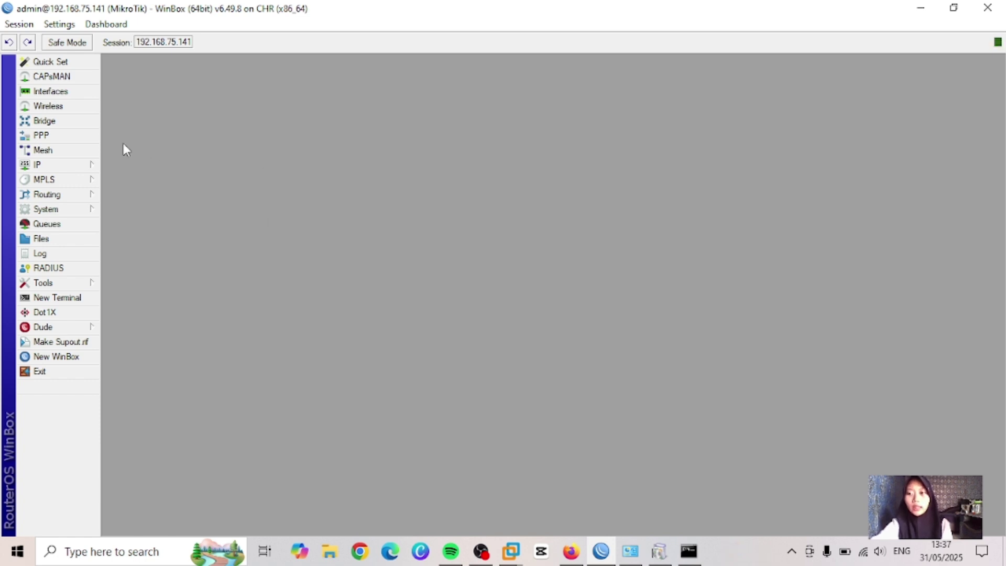
pyautogui.click(74, 170)
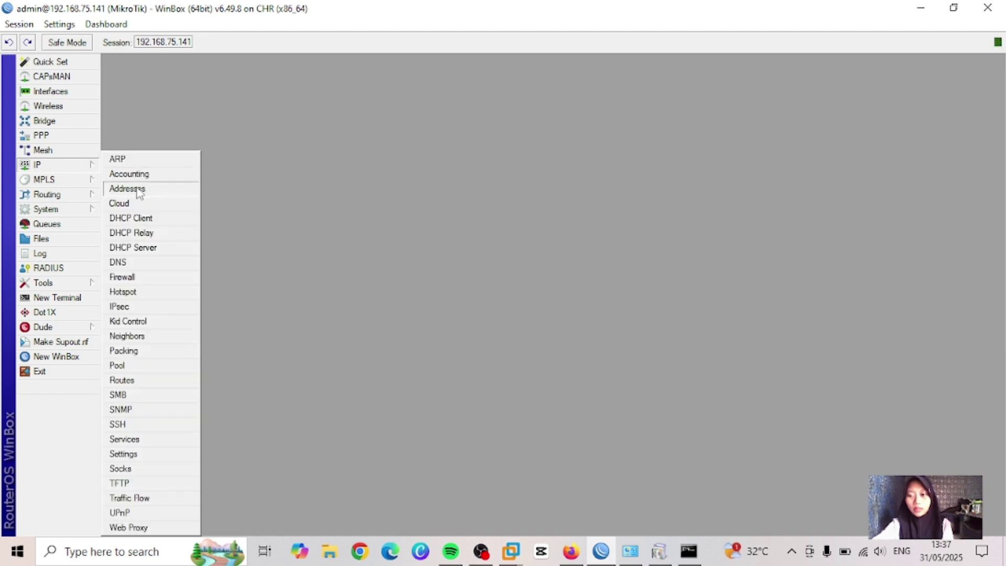
pyautogui.click(162, 443)
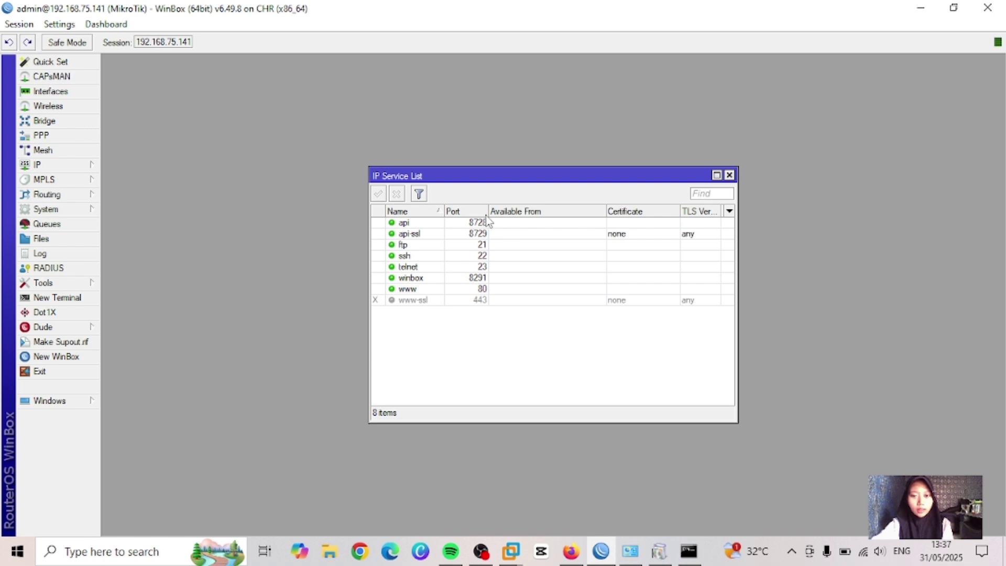
pyautogui.click(425, 266)
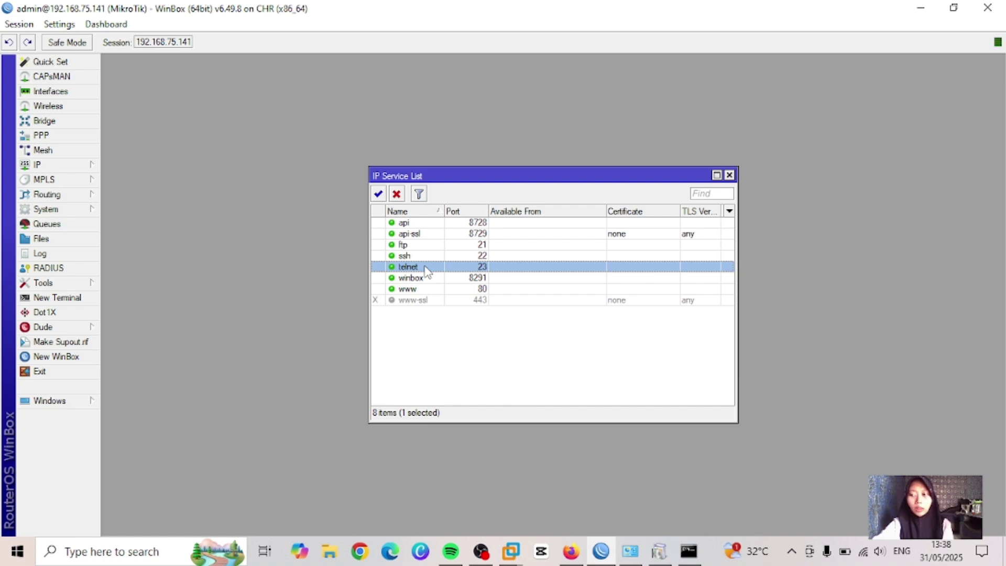
pyautogui.press('Escape')
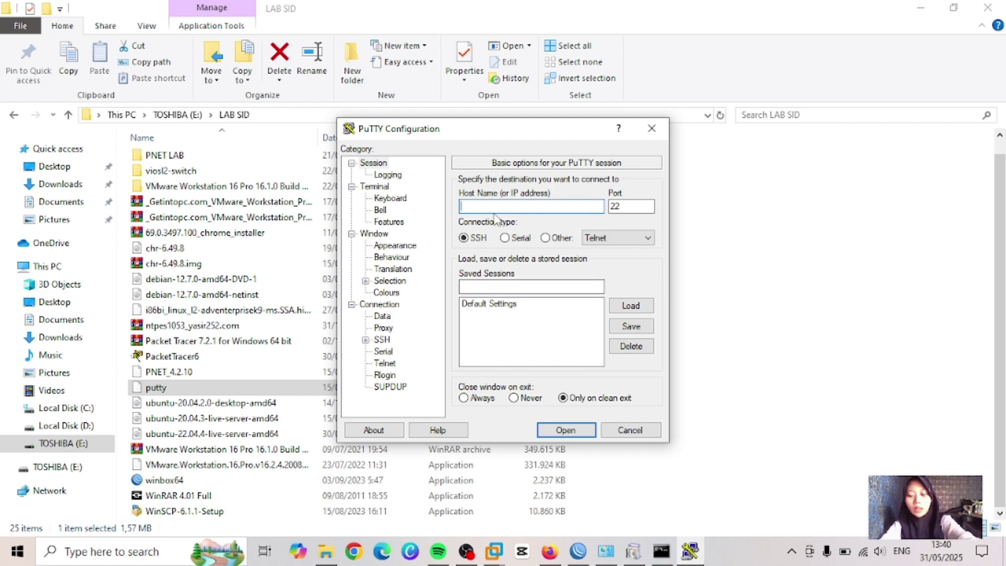
# Step: In PuTTY, open an SSH session to host 192.168.75.141 on port 22
pyautogui.write('192')
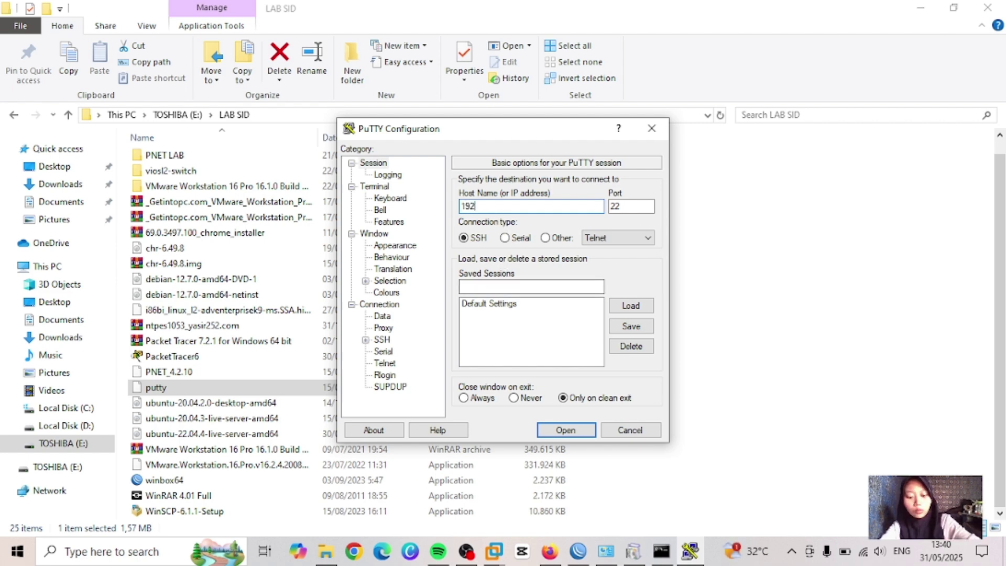
pyautogui.write('.16')
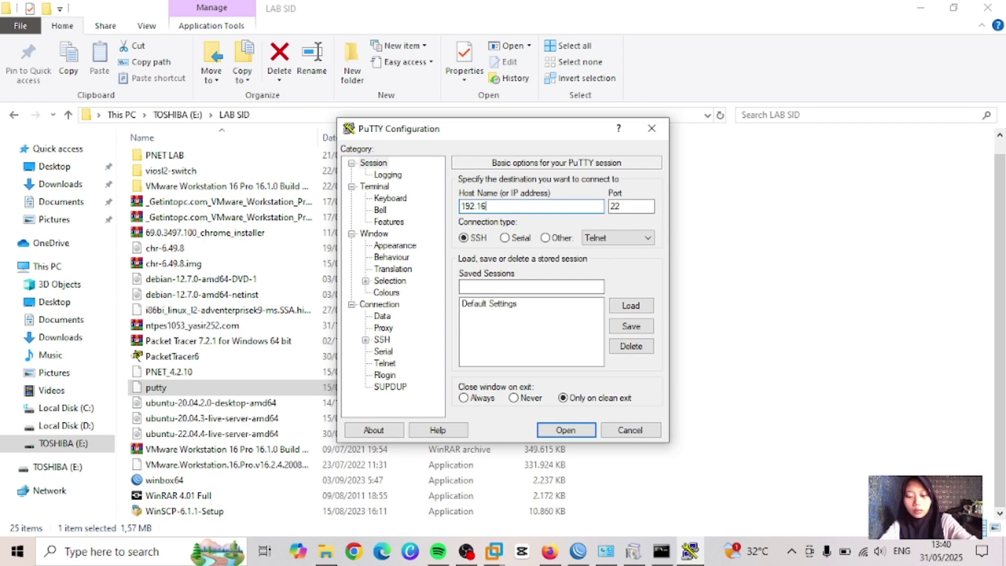
pyautogui.write('8.75')
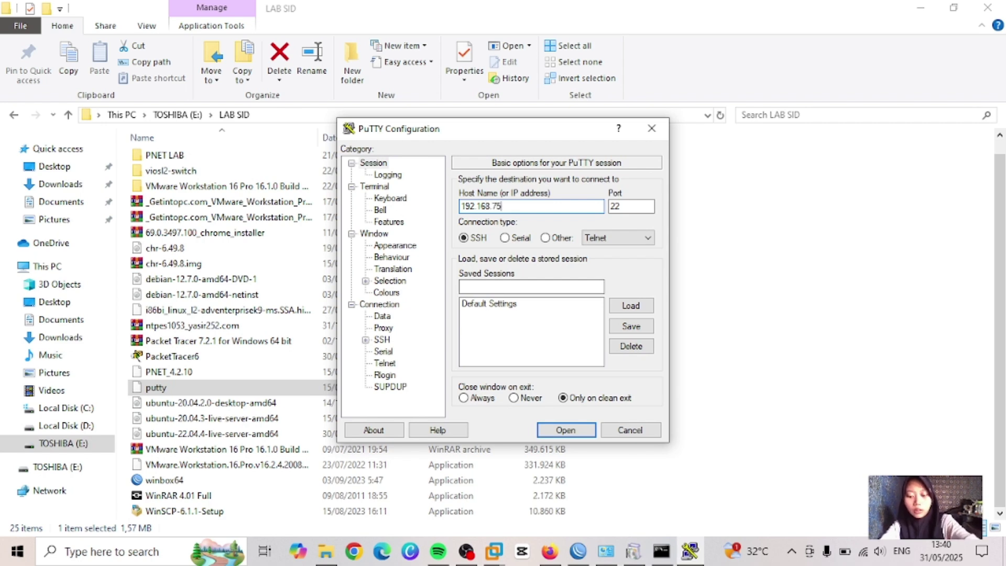
pyautogui.write('.14')
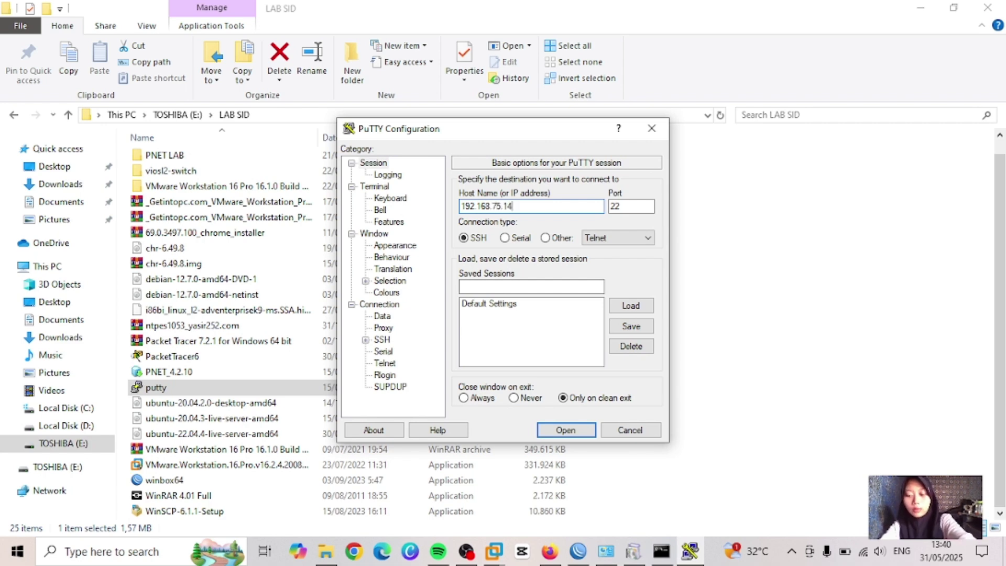
pyautogui.write('1')
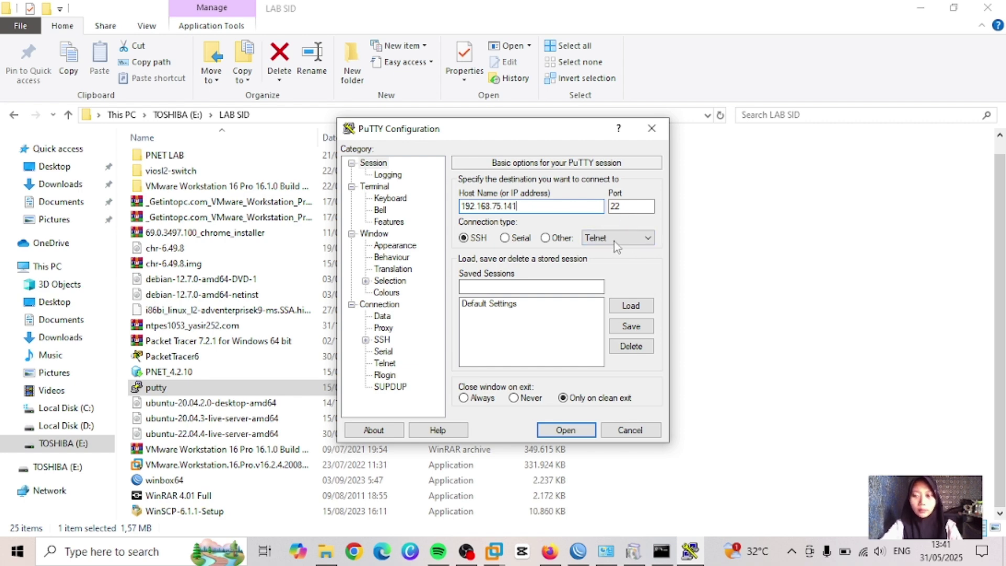
pyautogui.click(570, 430)
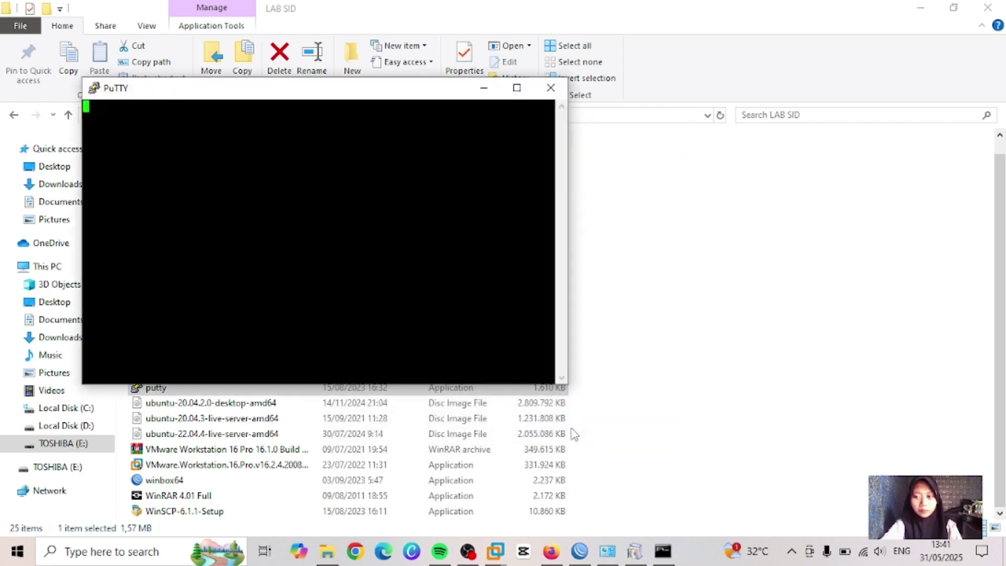